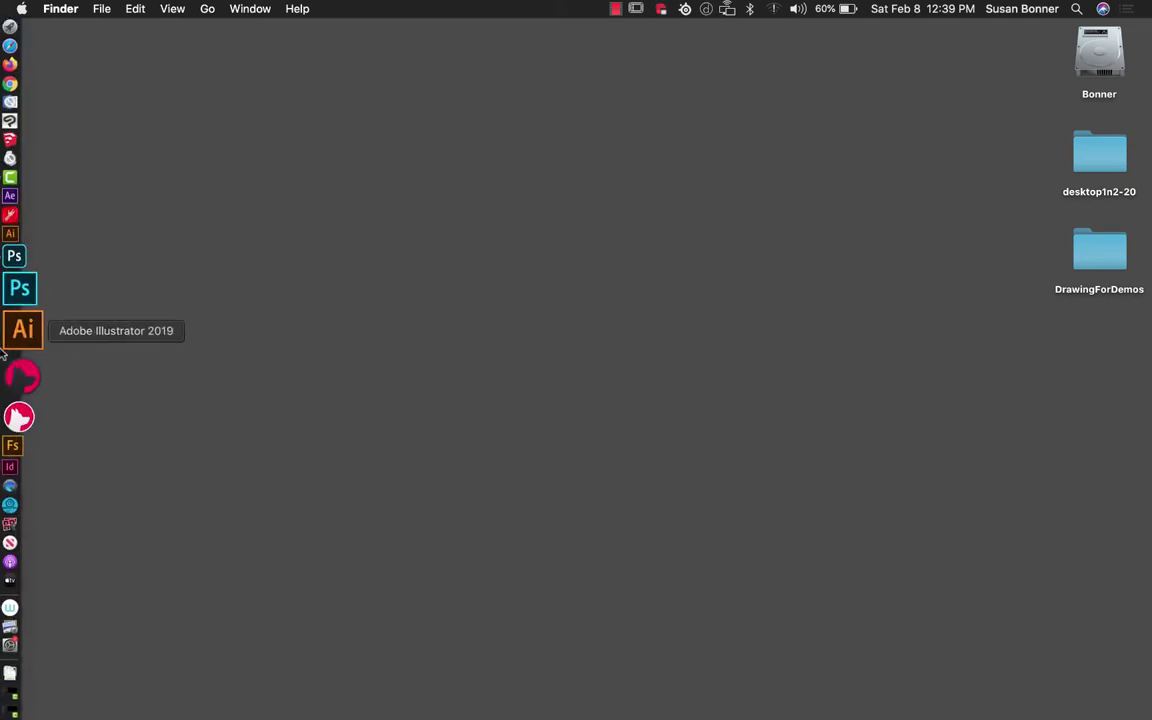
Step: Launch Photoshop and create a new HDTV 1080p document (1920 × 1080 px, 72 ppi)
{"action": "left_click", "coordinate": [20, 312]}
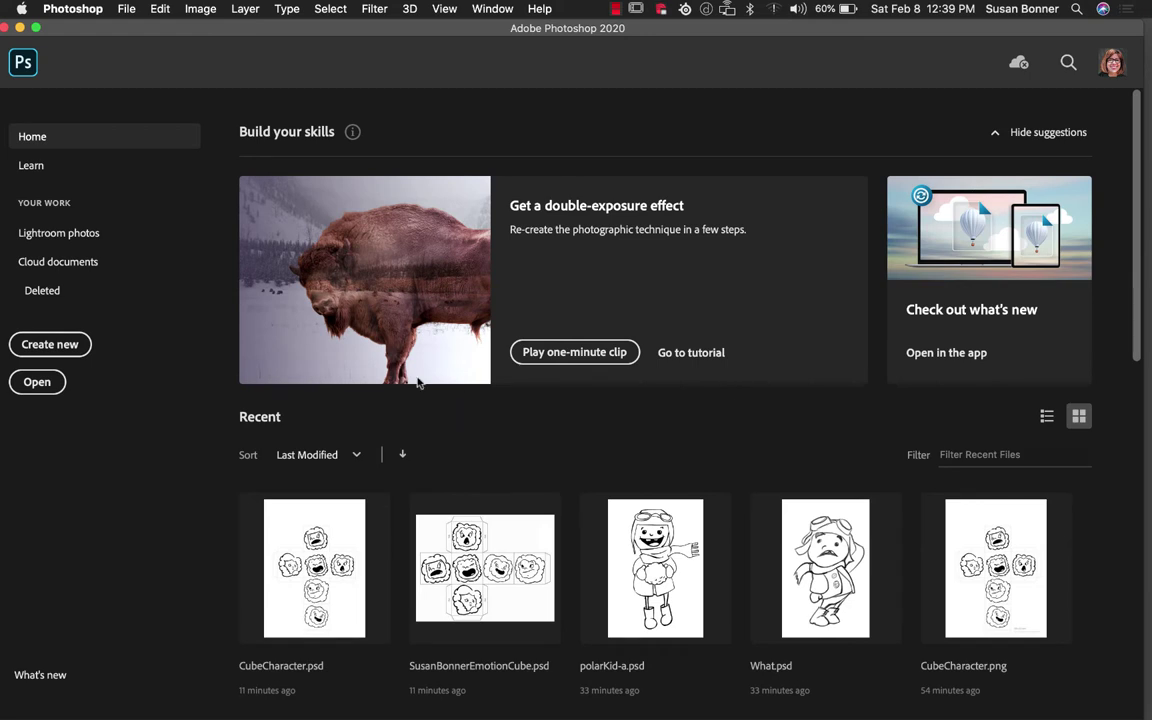
{"action": "left_click", "coordinate": [124, 10]}
{"action": "left_click", "coordinate": [140, 28]}
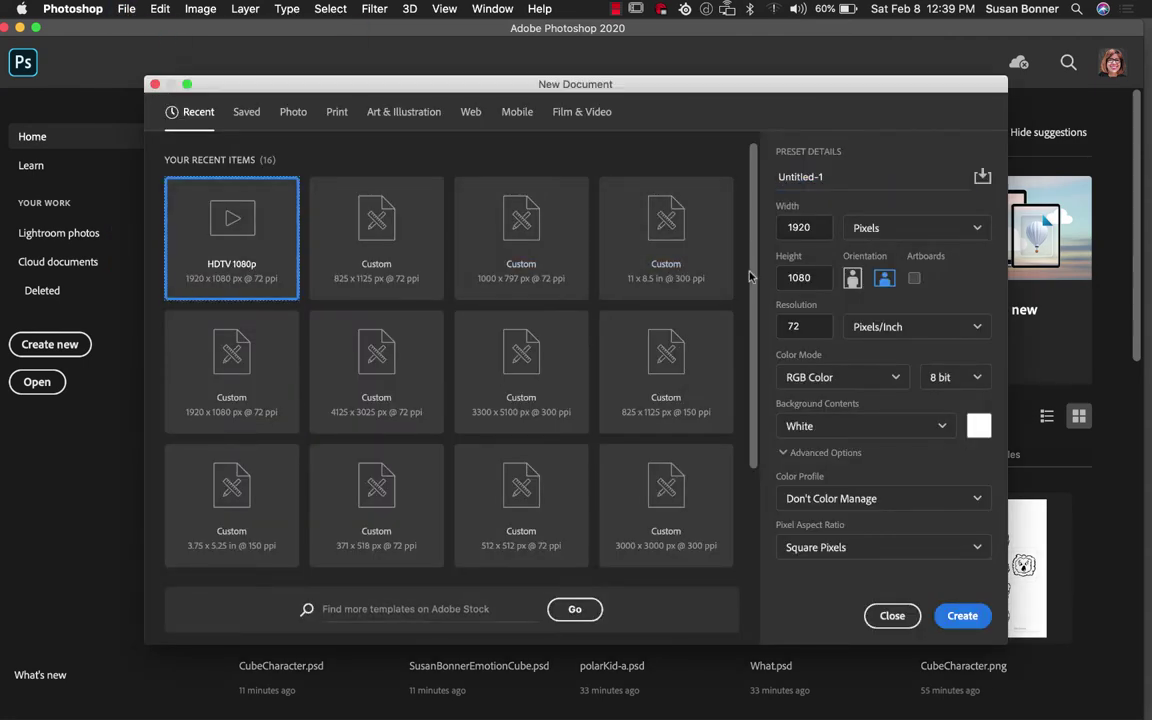
{"action": "scroll", "coordinate": [684, 358], "scroll_direction": "down", "scroll_amount": 5}
{"action": "scroll", "coordinate": [682, 436], "scroll_direction": "up", "scroll_amount": 5}
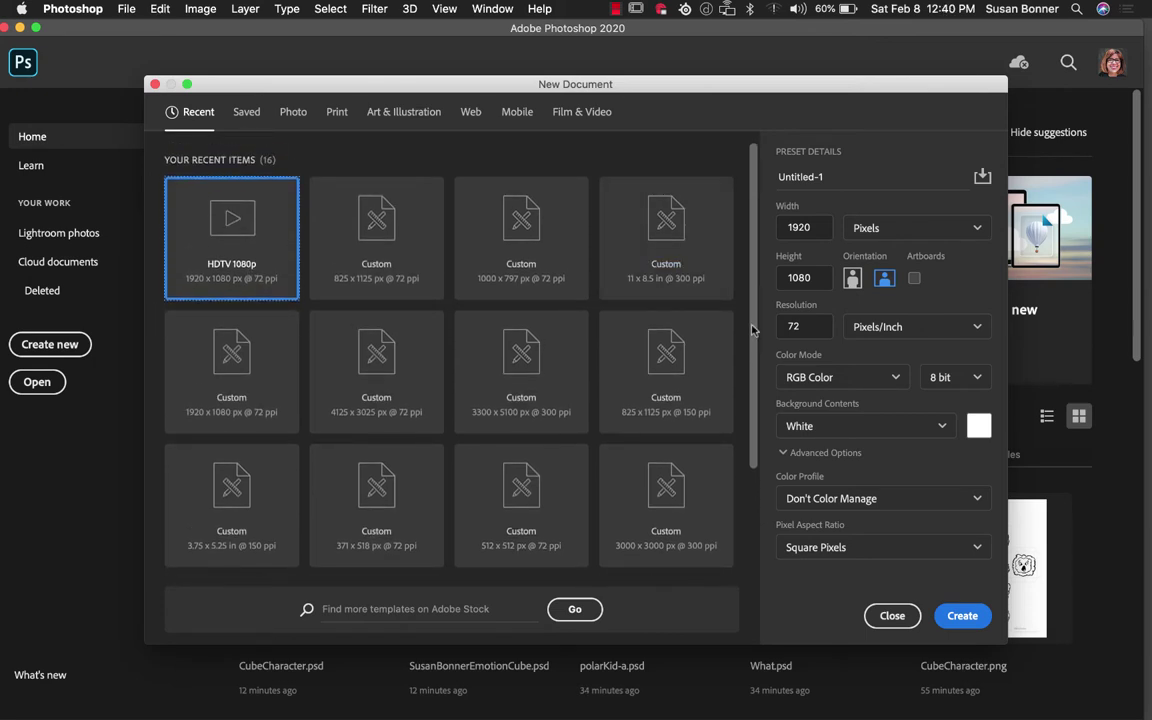
{"action": "scroll", "coordinate": [754, 299], "scroll_direction": "down", "scroll_amount": 3}
{"action": "scroll", "coordinate": [744, 379], "scroll_direction": "up", "scroll_amount": 2}
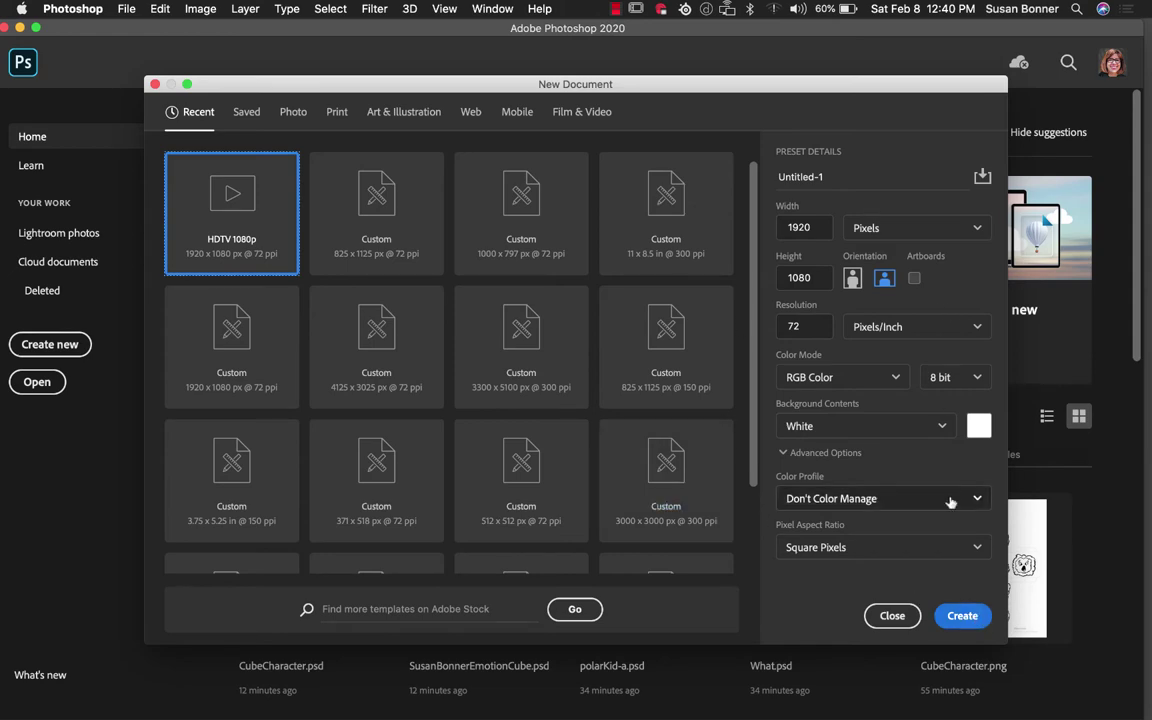
{"action": "left_click", "coordinate": [958, 617]}
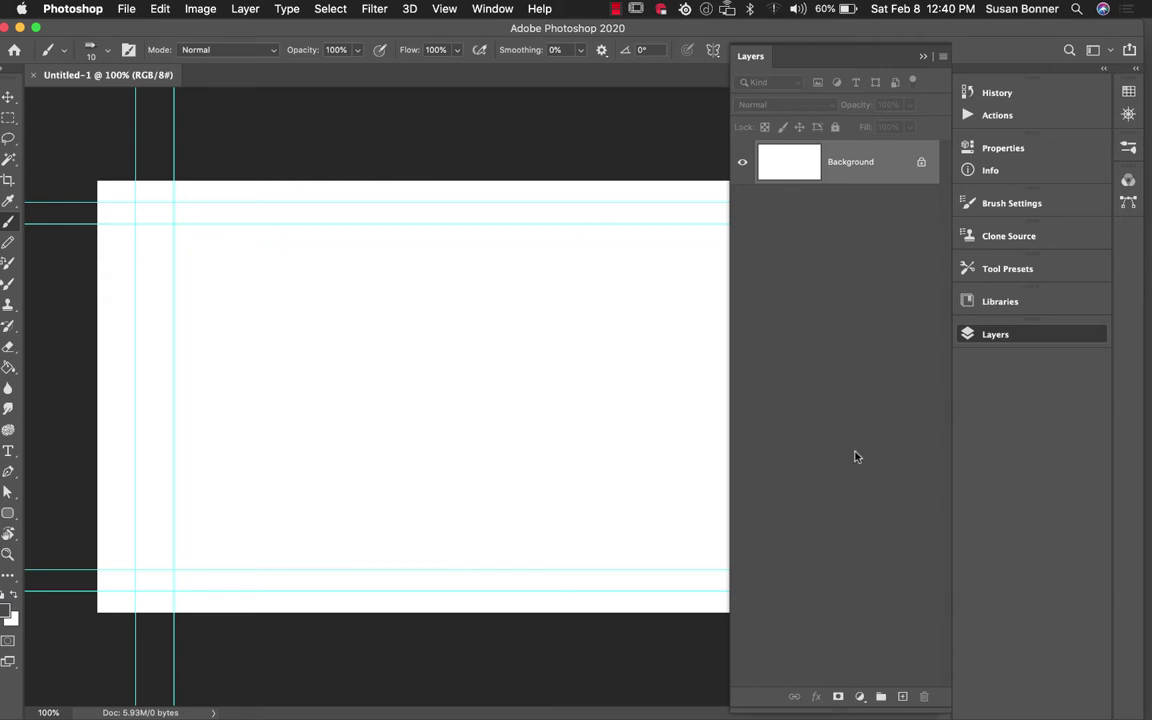
Step: Open the emotion cube PSD from recent files, then cancel the Open dialog
{"action": "left_click", "coordinate": [121, 12]}
{"action": "mouse_move", "coordinate": [187, 91]}
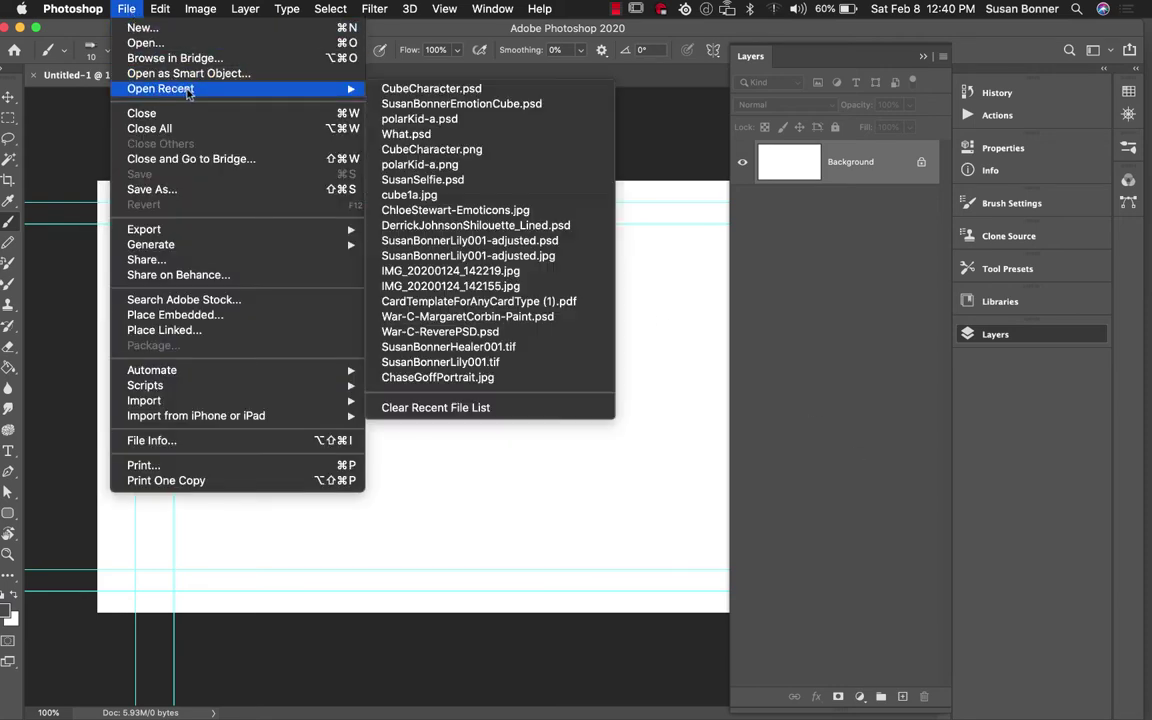
{"action": "left_click", "coordinate": [491, 105]}
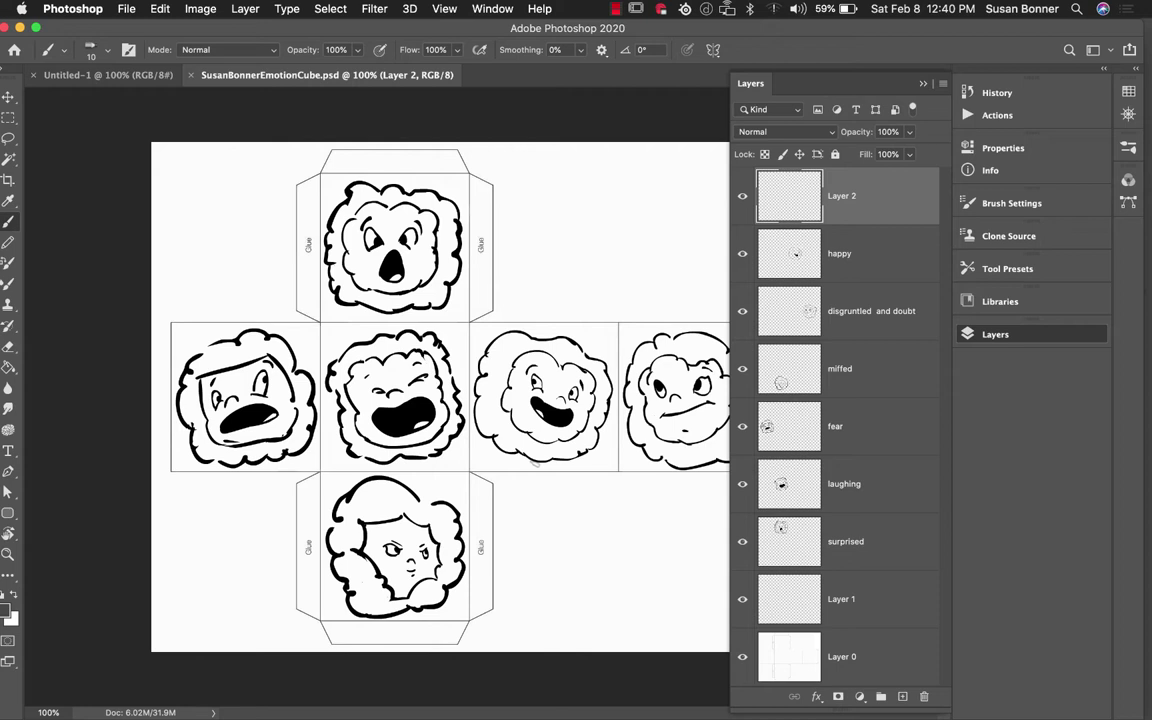
{"action": "left_click", "coordinate": [124, 11]}
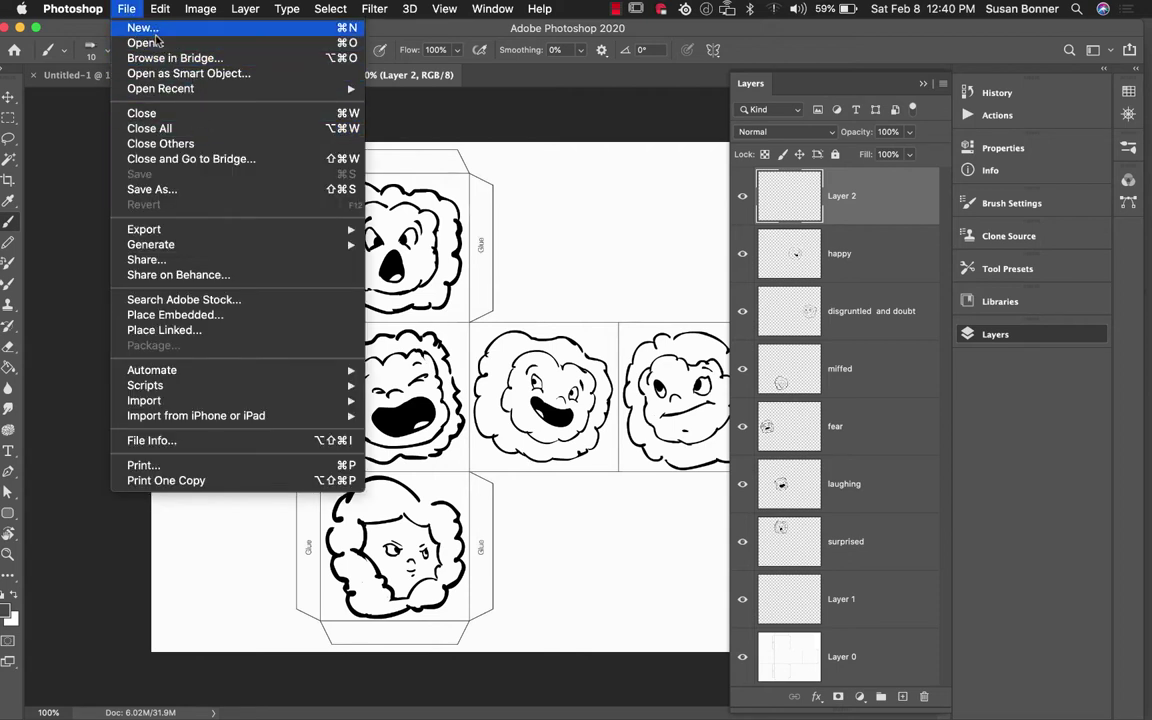
{"action": "left_click", "coordinate": [241, 44]}
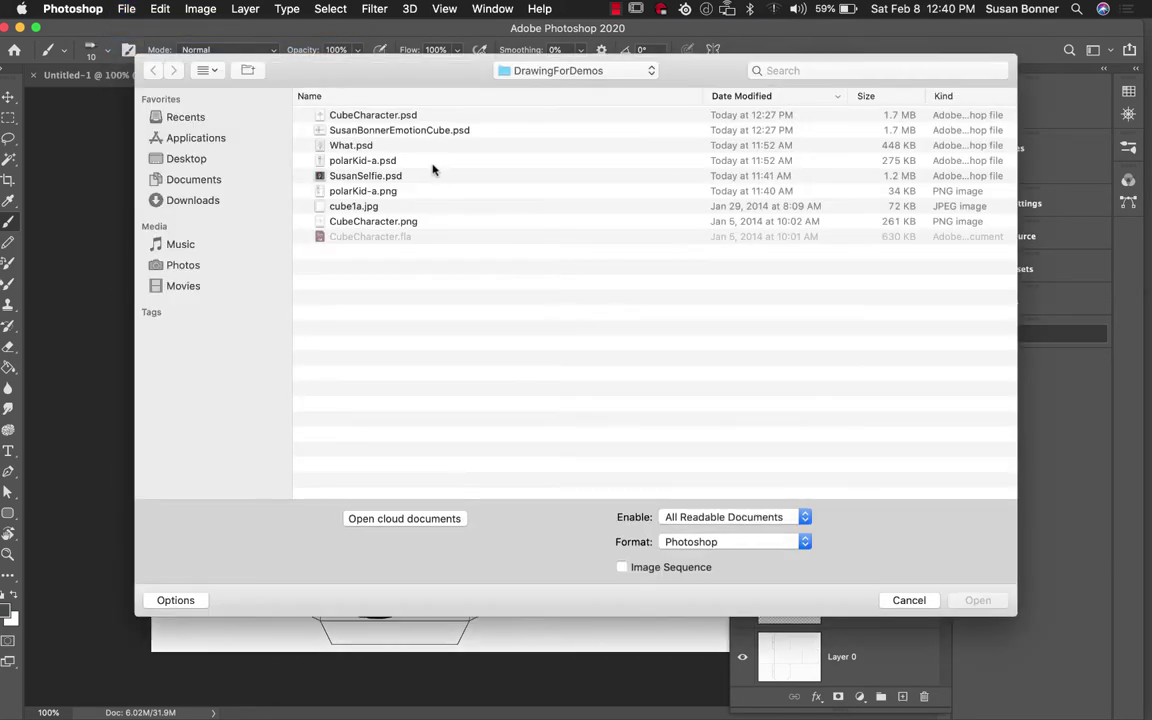
{"action": "left_click", "coordinate": [909, 600]}
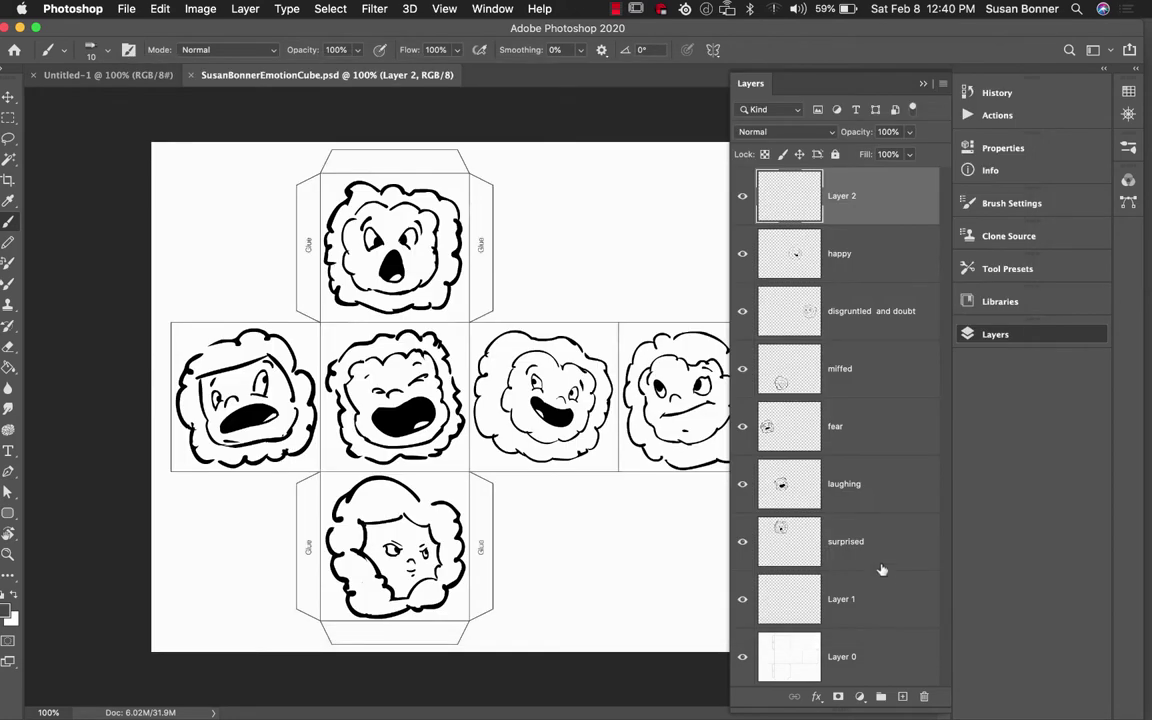
Step: Open CubeCharacter.psd from recent files, then dismiss the recent-files menu
{"action": "left_click", "coordinate": [139, 12]}
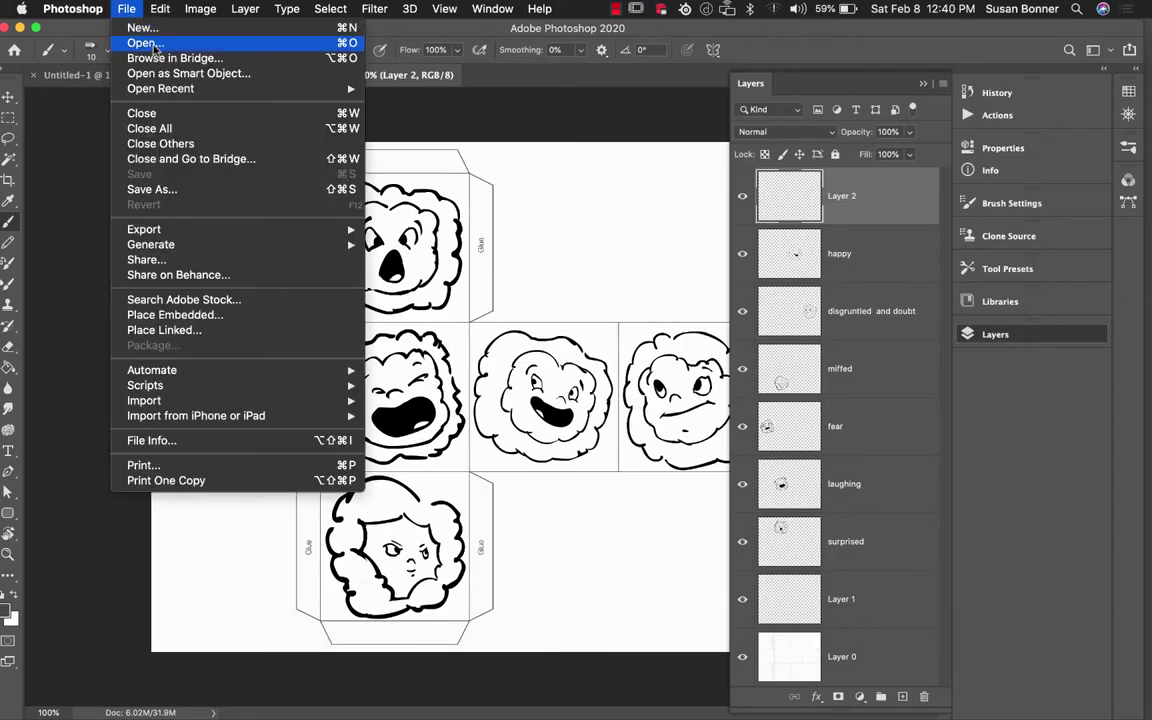
{"action": "mouse_move", "coordinate": [250, 88]}
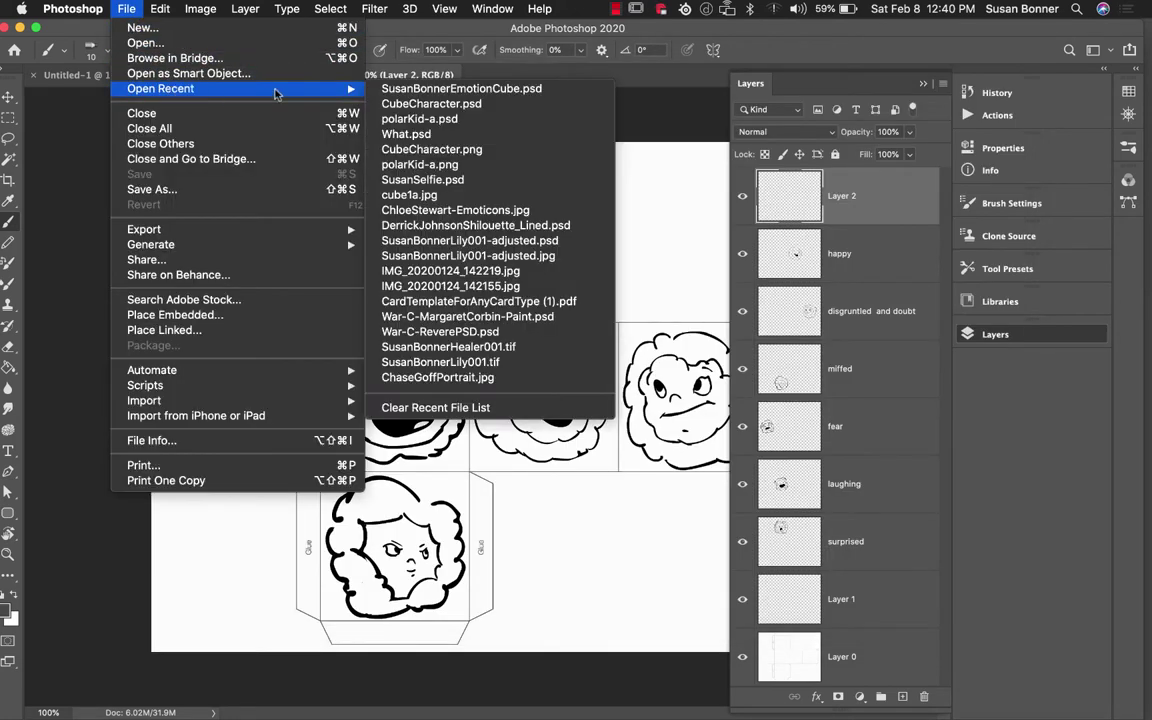
{"action": "left_click", "coordinate": [476, 106]}
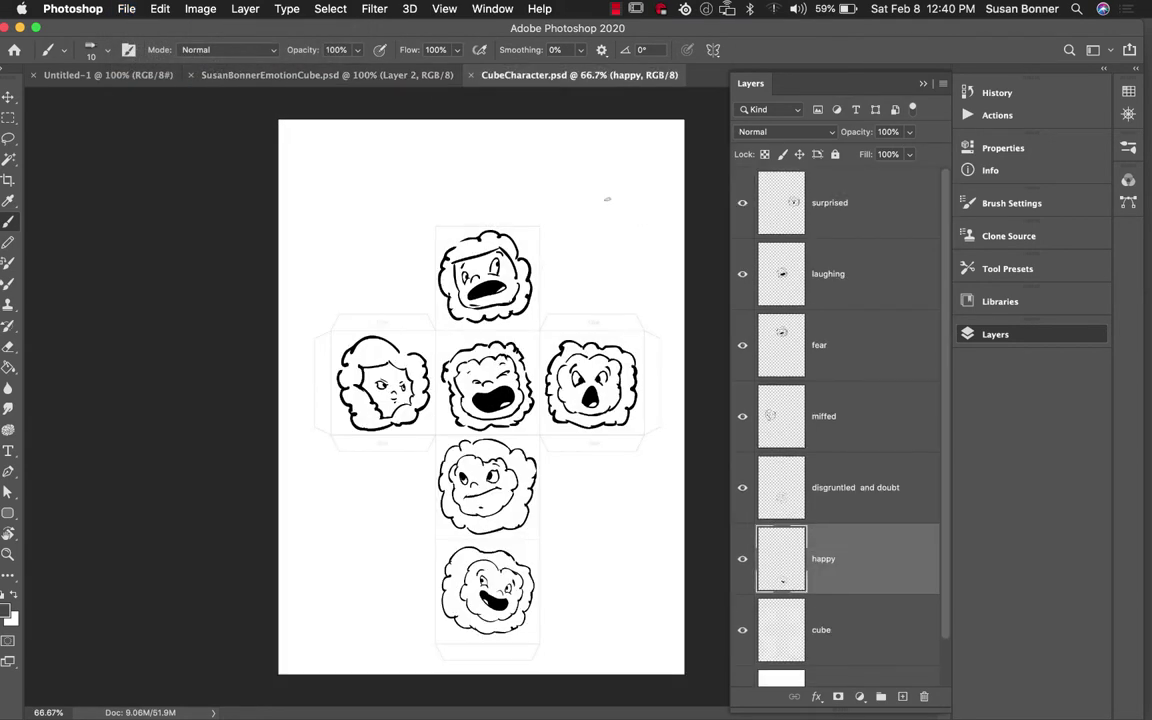
{"action": "left_click", "coordinate": [127, 10]}
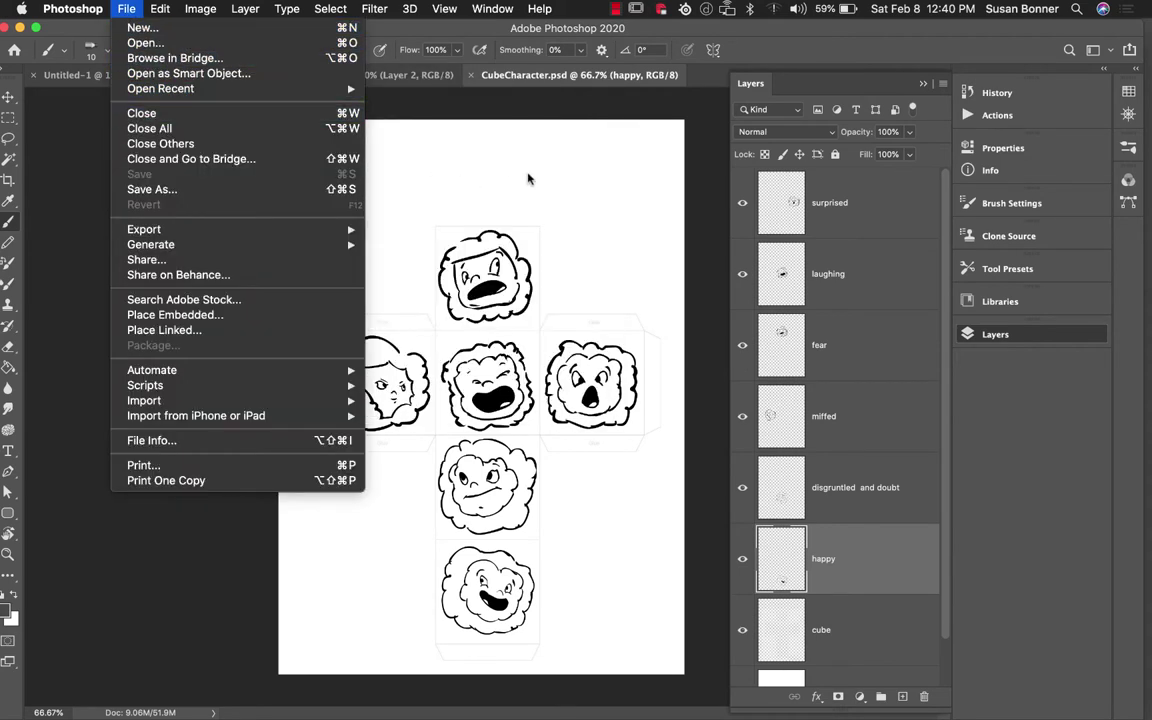
{"action": "mouse_move", "coordinate": [285, 90]}
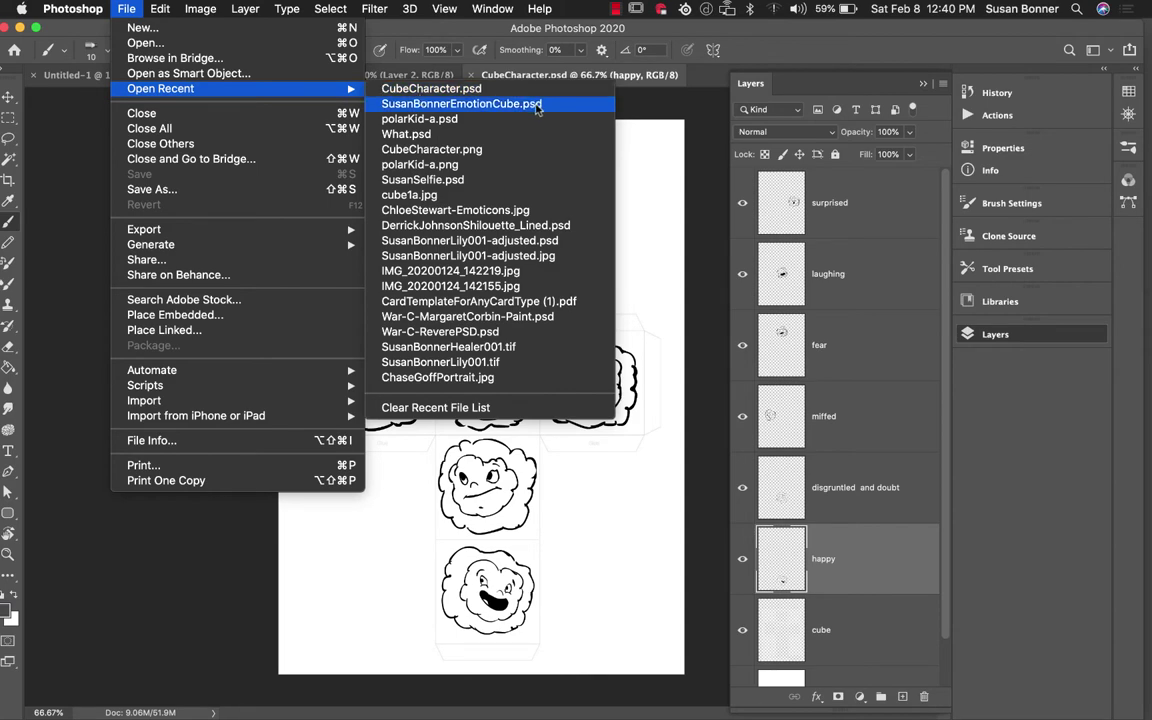
{"action": "left_click", "coordinate": [467, 89]}
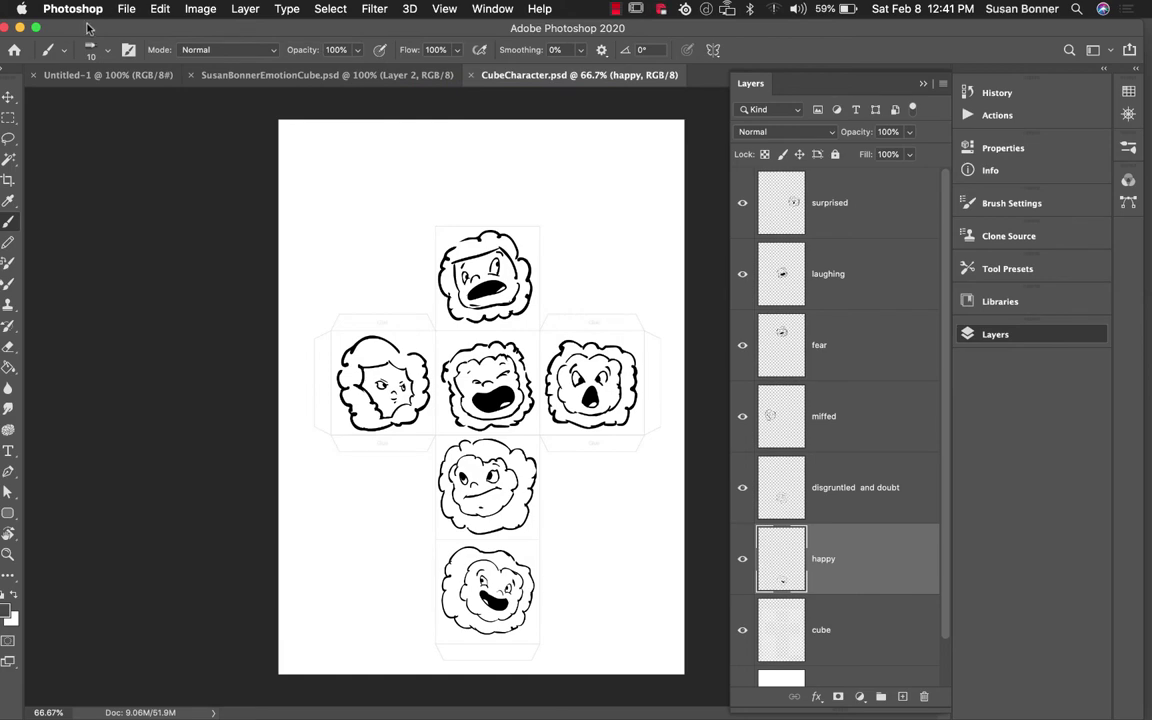
Step: From the DrawingForDemos folder in icon view, open cube1a.jpg with Adobe Photoshop 2020
{"action": "left_click", "coordinate": [20, 29]}
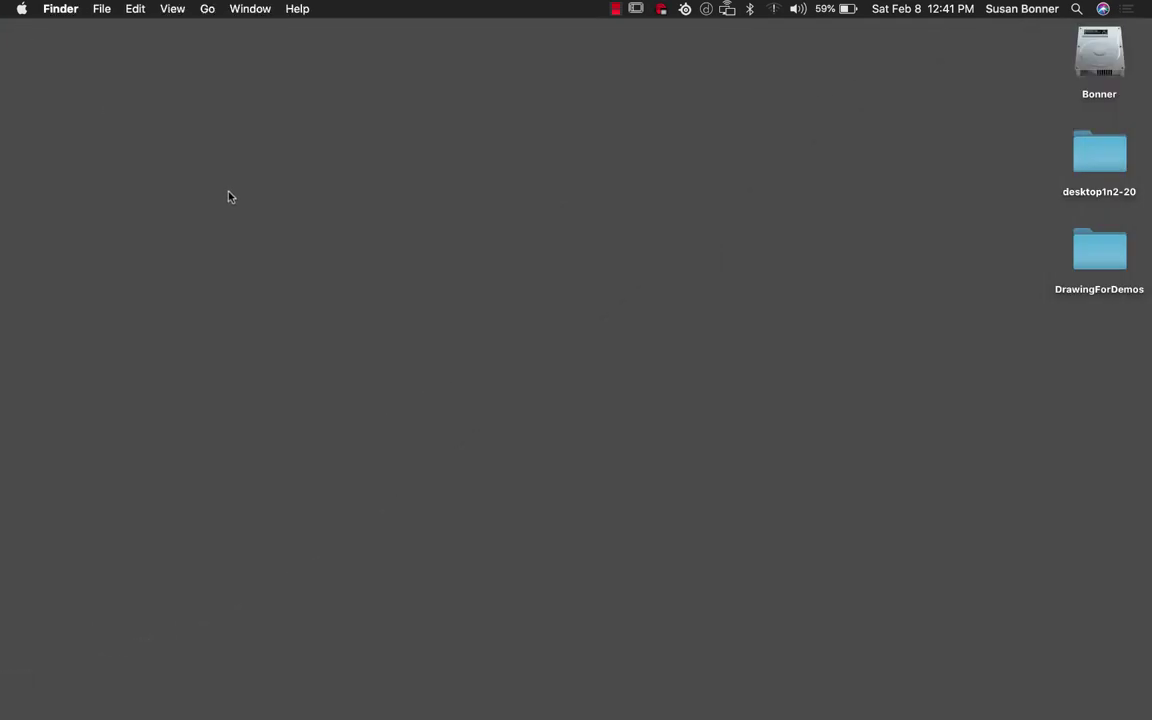
{"action": "double_click", "coordinate": [1104, 254]}
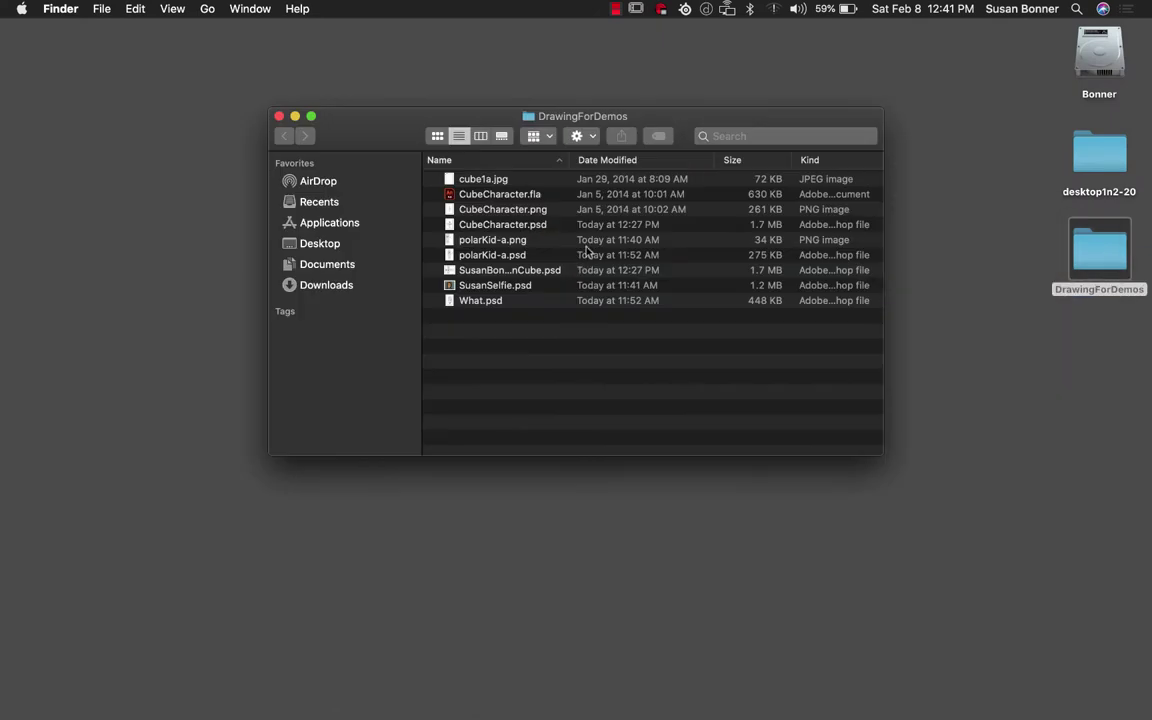
{"action": "left_click", "coordinate": [474, 184]}
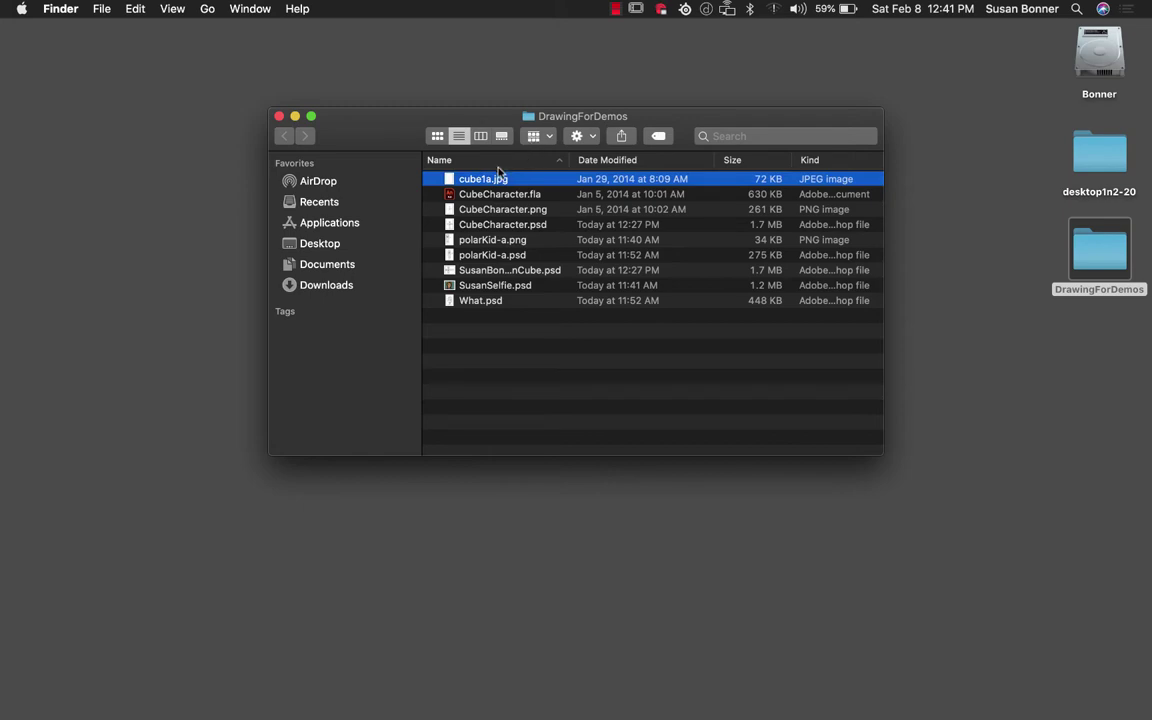
{"action": "left_click", "coordinate": [437, 136]}
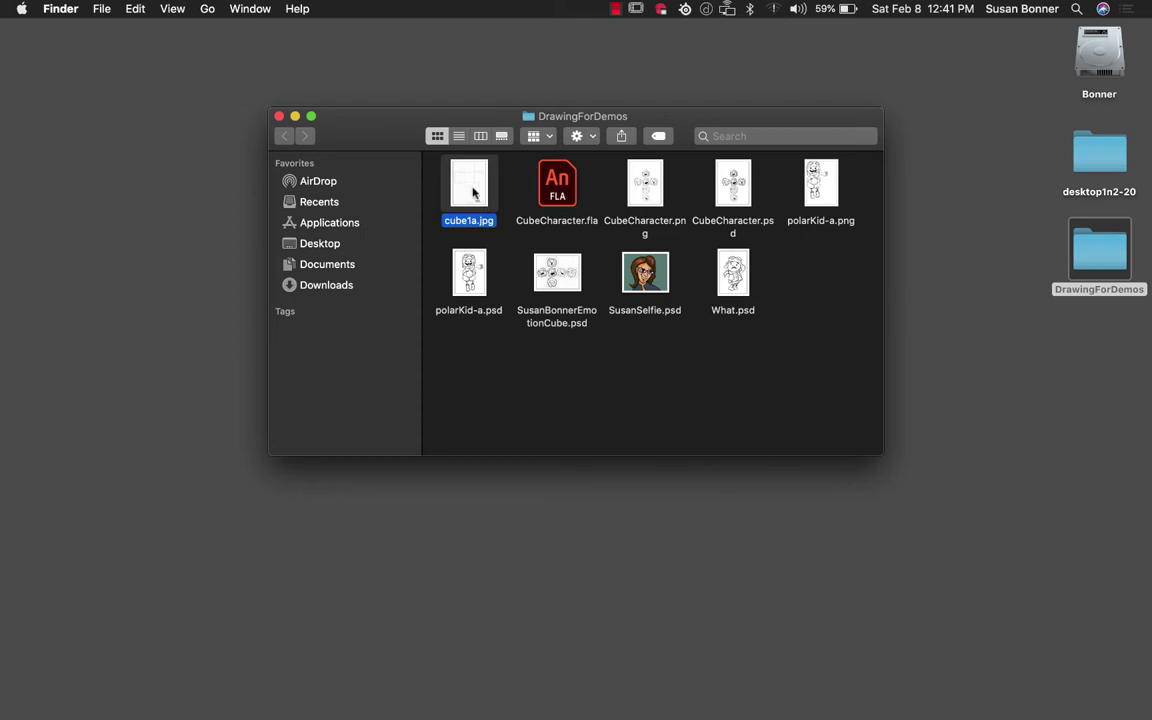
{"action": "right_click", "coordinate": [474, 192]}
{"action": "mouse_move", "coordinate": [491, 211]}
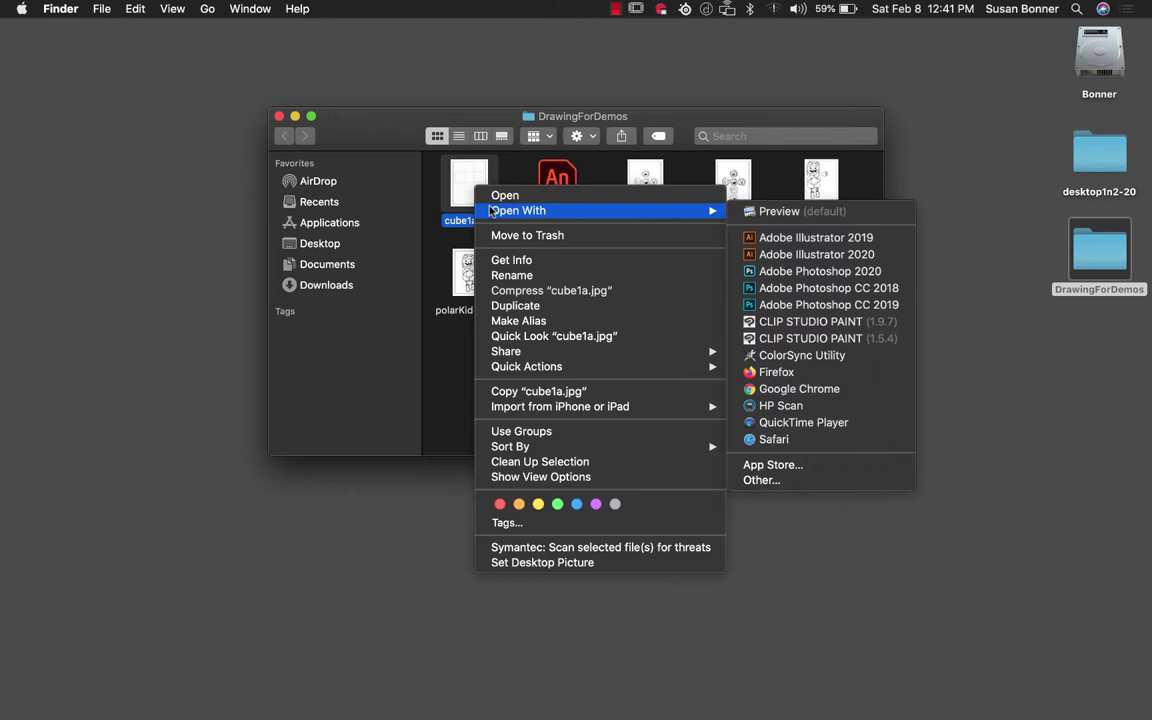
{"action": "left_click", "coordinate": [818, 272]}
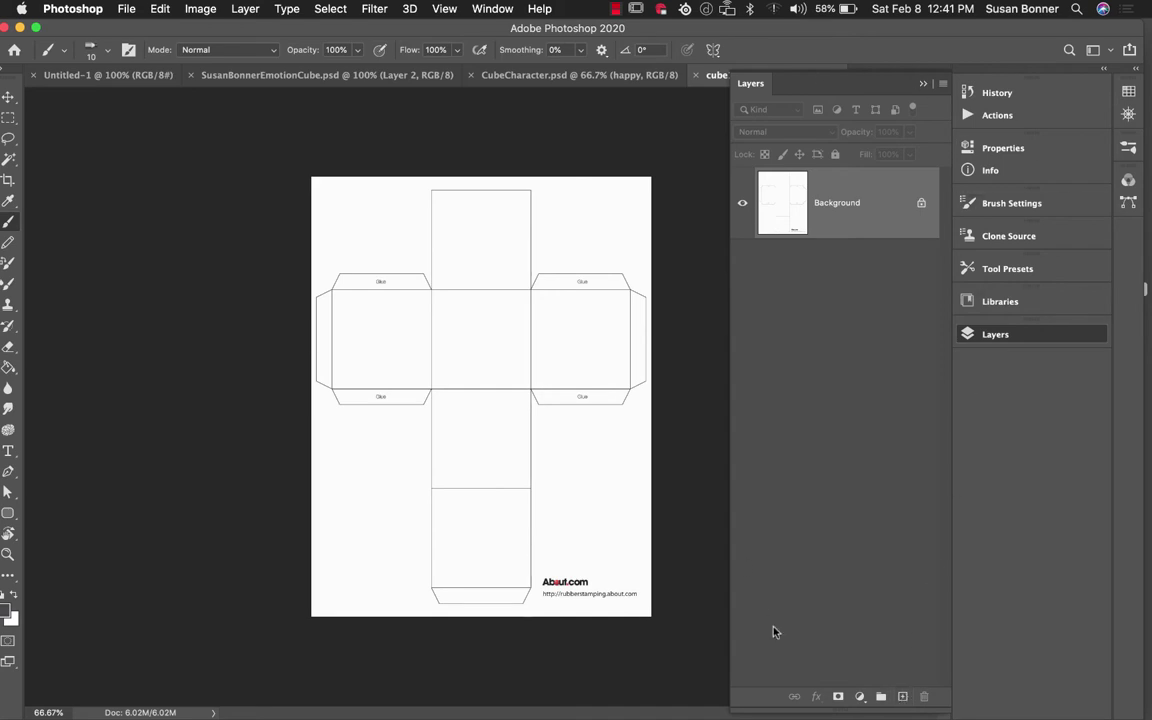
{"action": "left_click", "coordinate": [493, 9]}
{"action": "mouse_move", "coordinate": [515, 43]}
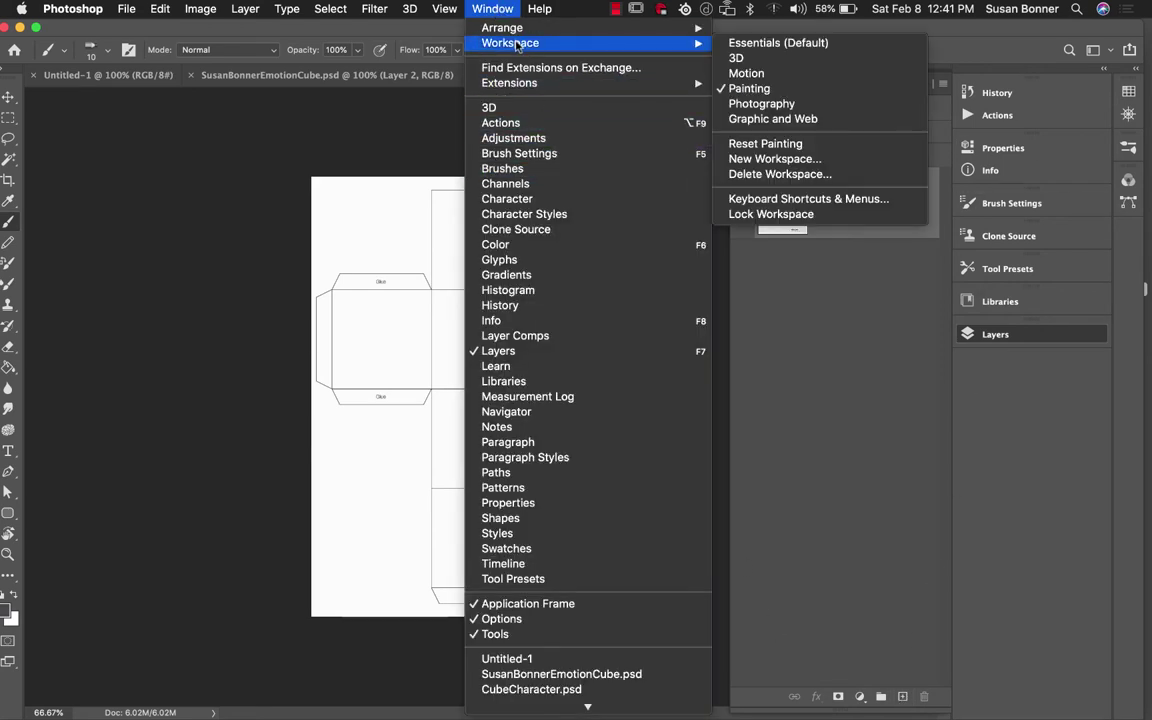
{"action": "left_click", "coordinate": [778, 43]}
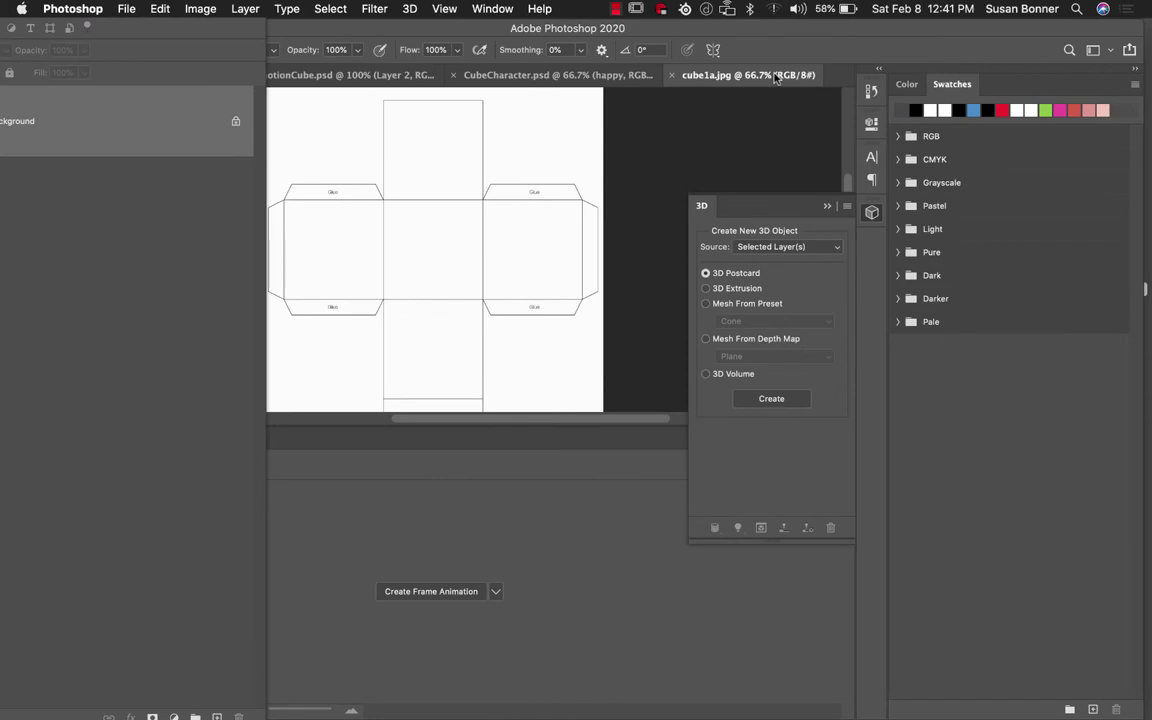
{"action": "left_click", "coordinate": [478, 10]}
{"action": "mouse_move", "coordinate": [472, 43]}
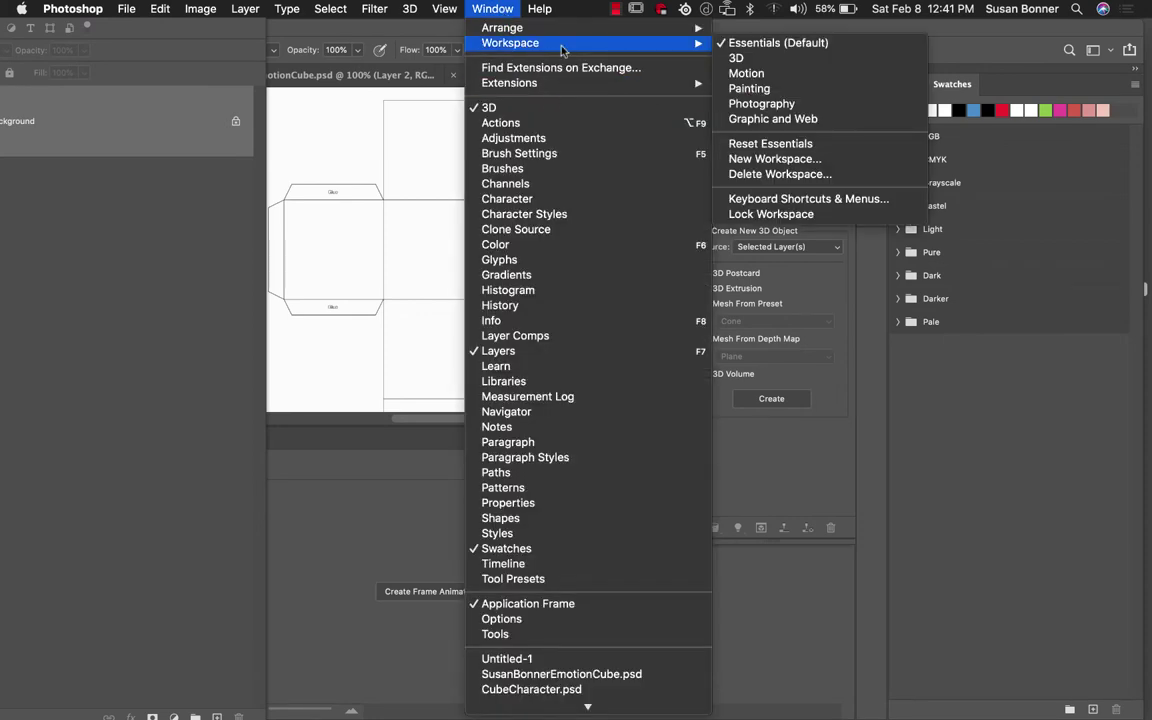
{"action": "left_click", "coordinate": [749, 88]}
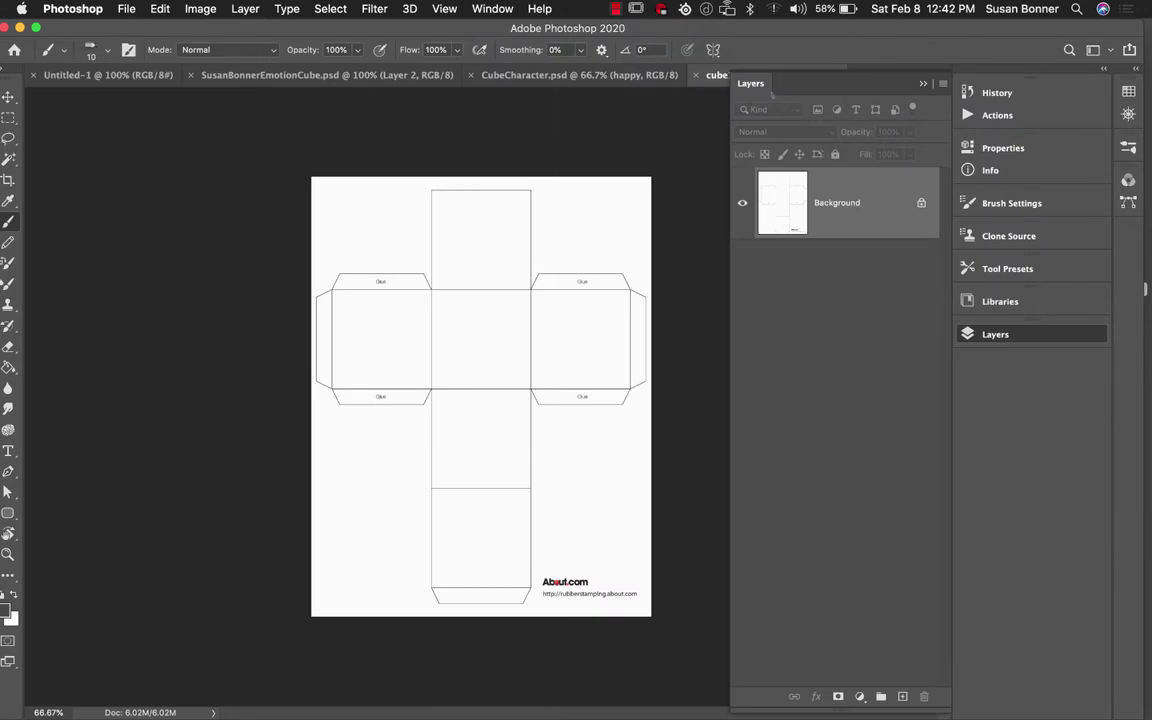
{"action": "left_click", "coordinate": [923, 84]}
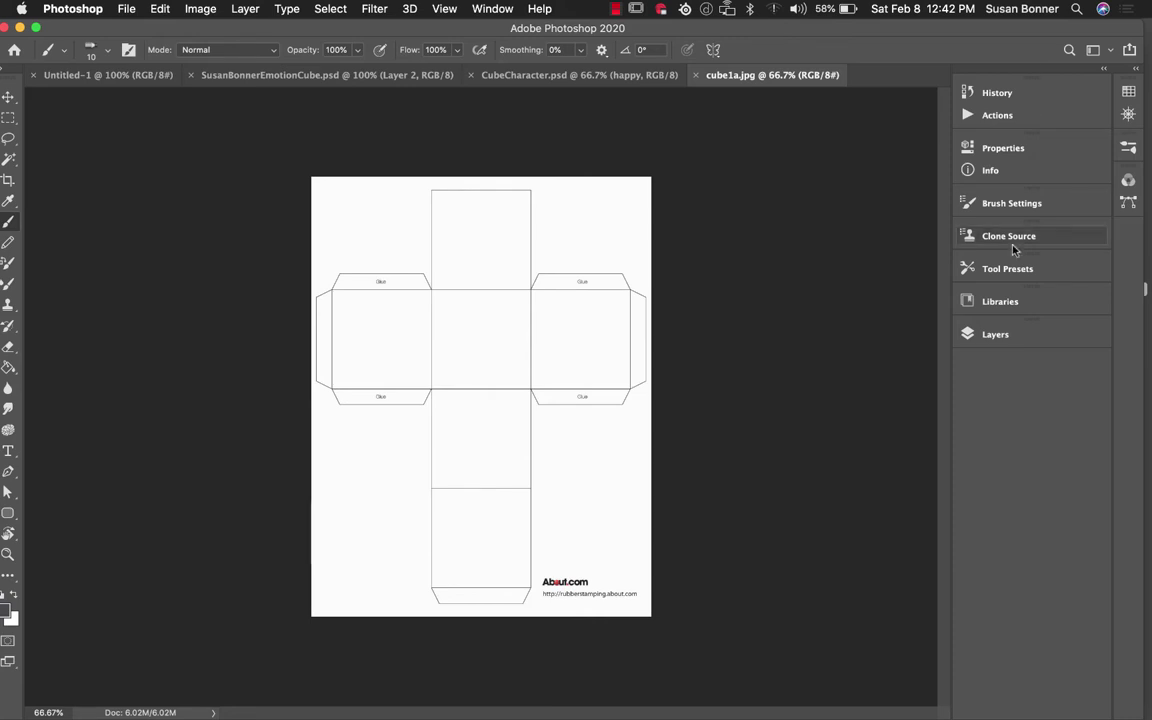
{"action": "left_click", "coordinate": [993, 334]}
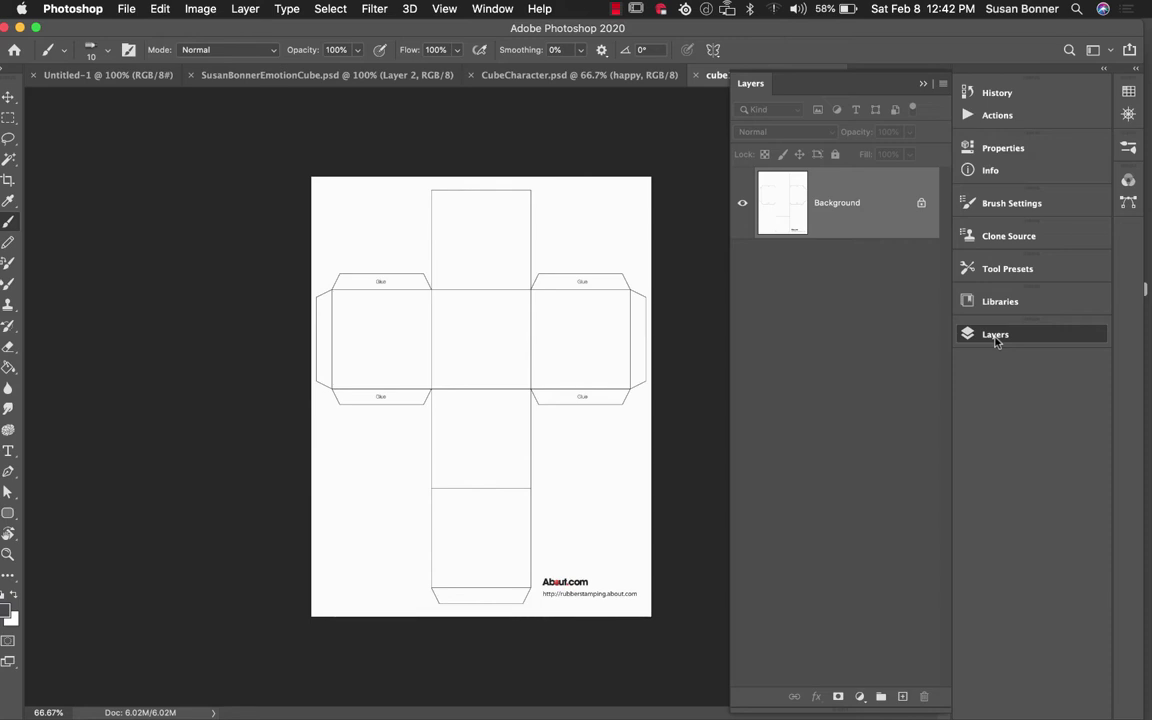
{"action": "left_click", "coordinate": [615, 9]}
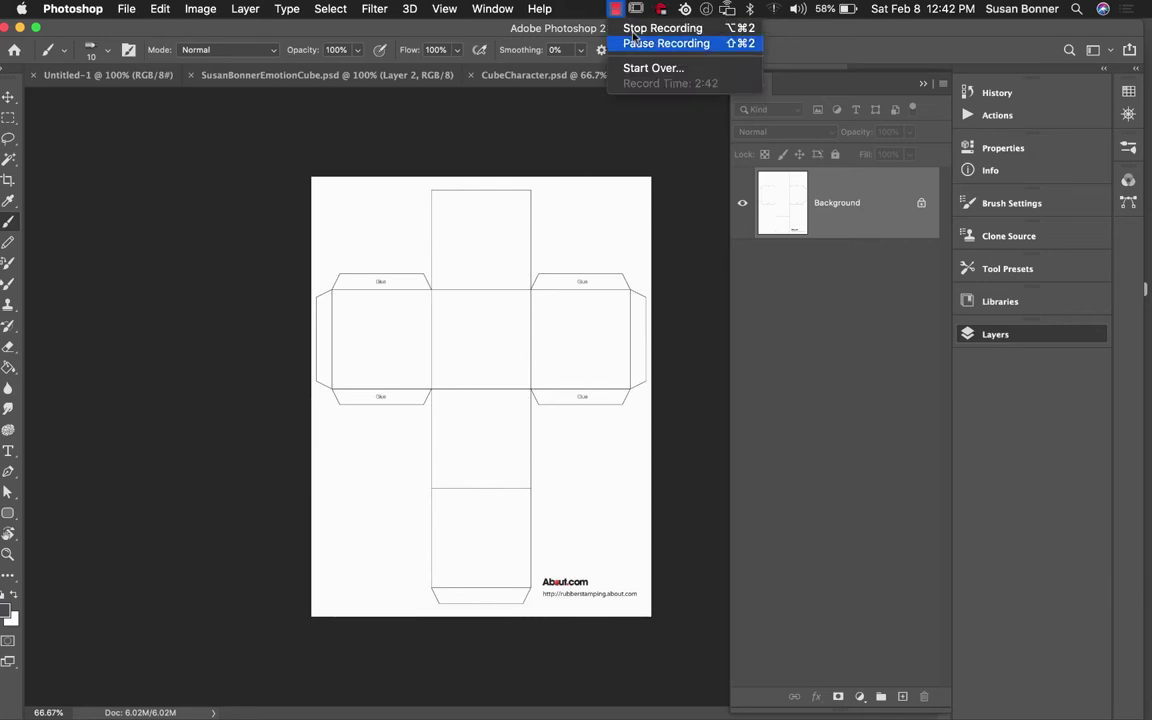
{"action": "left_click", "coordinate": [688, 44]}
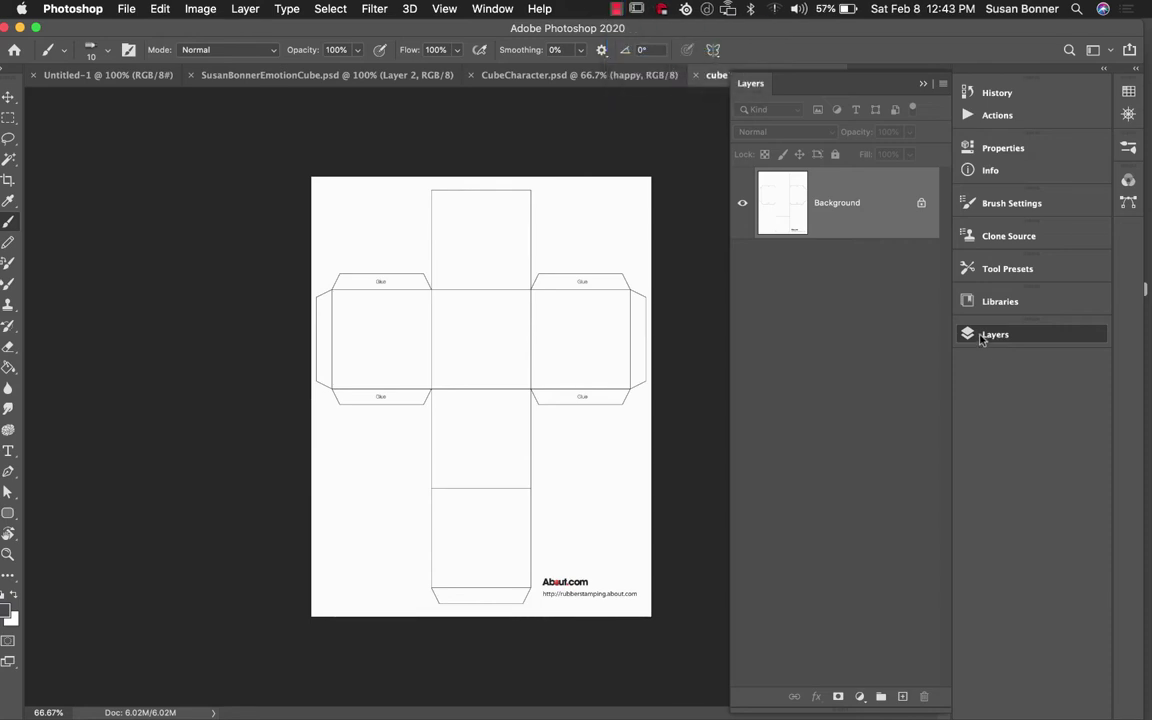
Step: Convert the Background to a layer named 'cube' and add an empty layer above it
{"action": "double_click", "coordinate": [840, 211]}
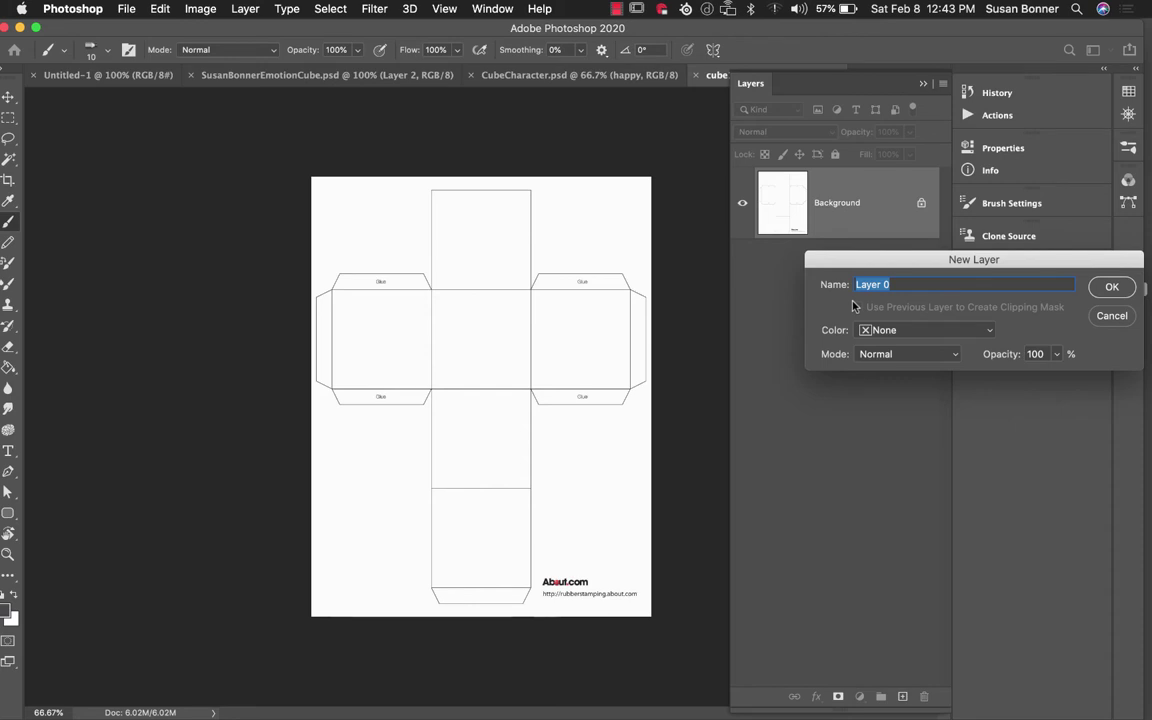
{"action": "type", "text": "cube"}
{"action": "key", "text": "Return"}
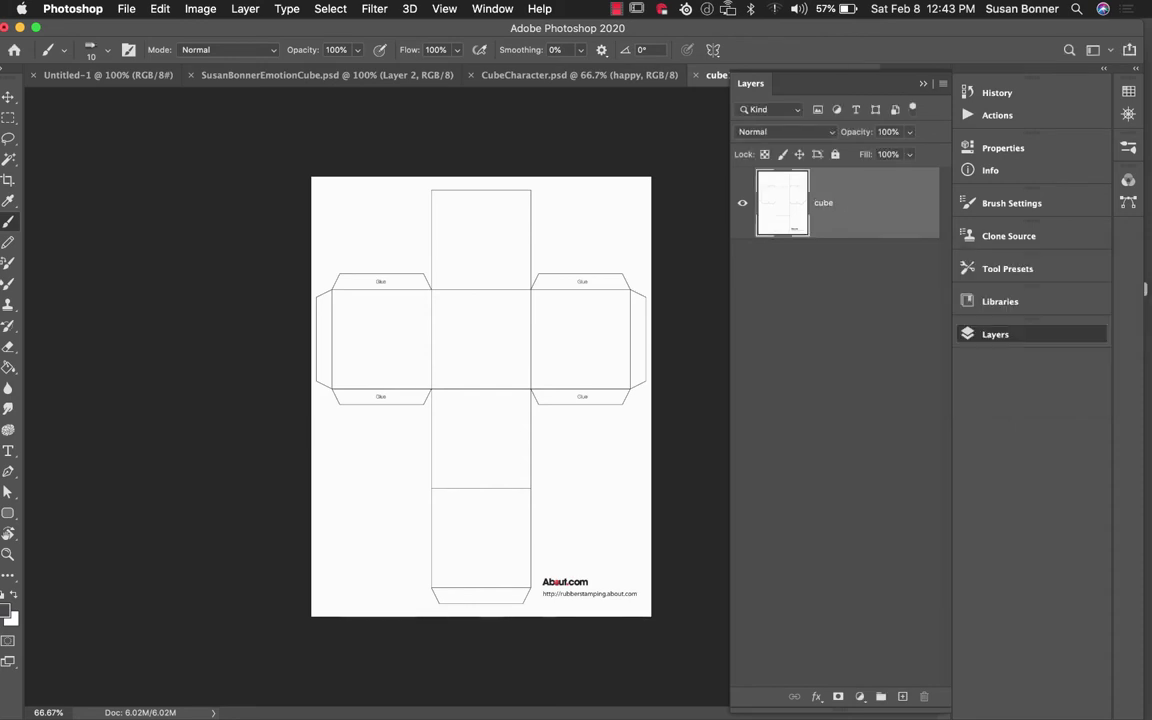
{"action": "left_click", "coordinate": [902, 697]}
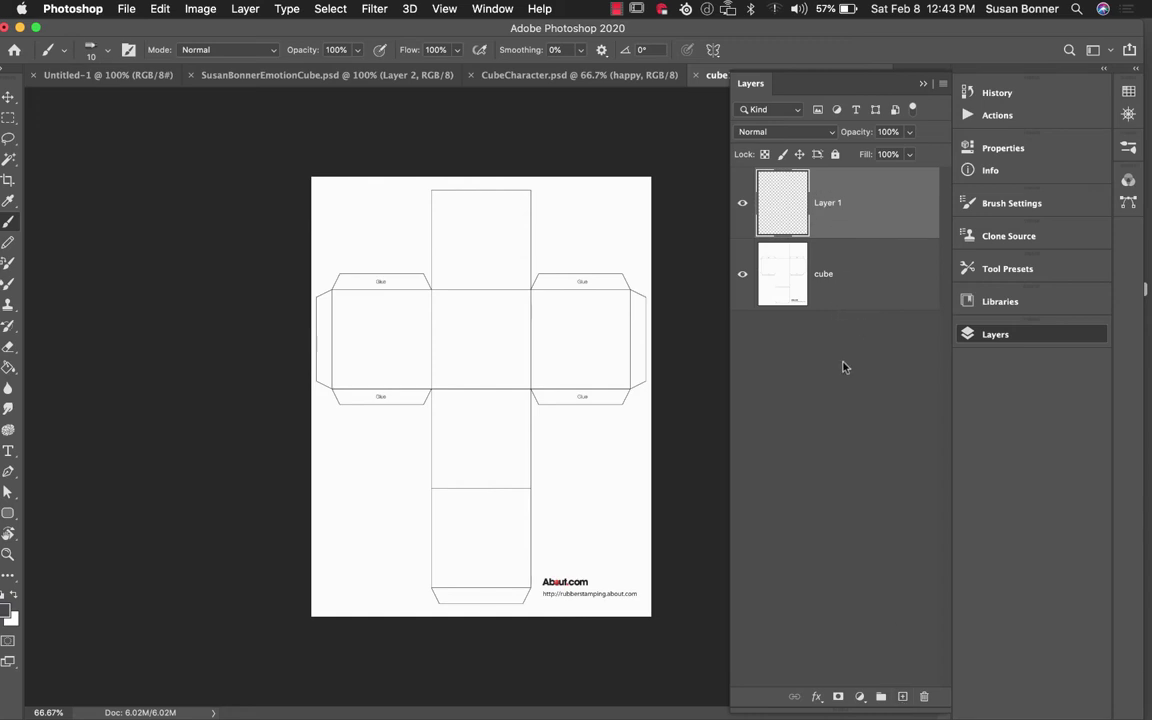
Step: Look through CubeCharacter.psd and the emotion cube document, ending on Untitled-1
{"action": "left_click", "coordinate": [579, 77]}
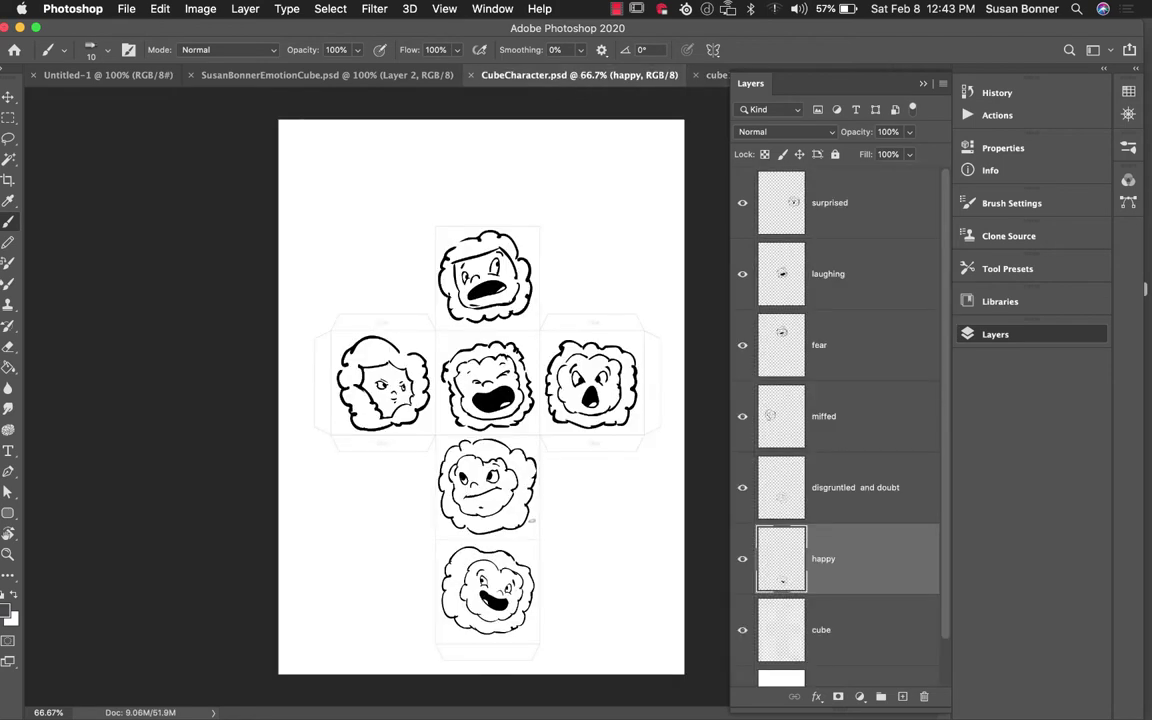
{"action": "left_click", "coordinate": [372, 77]}
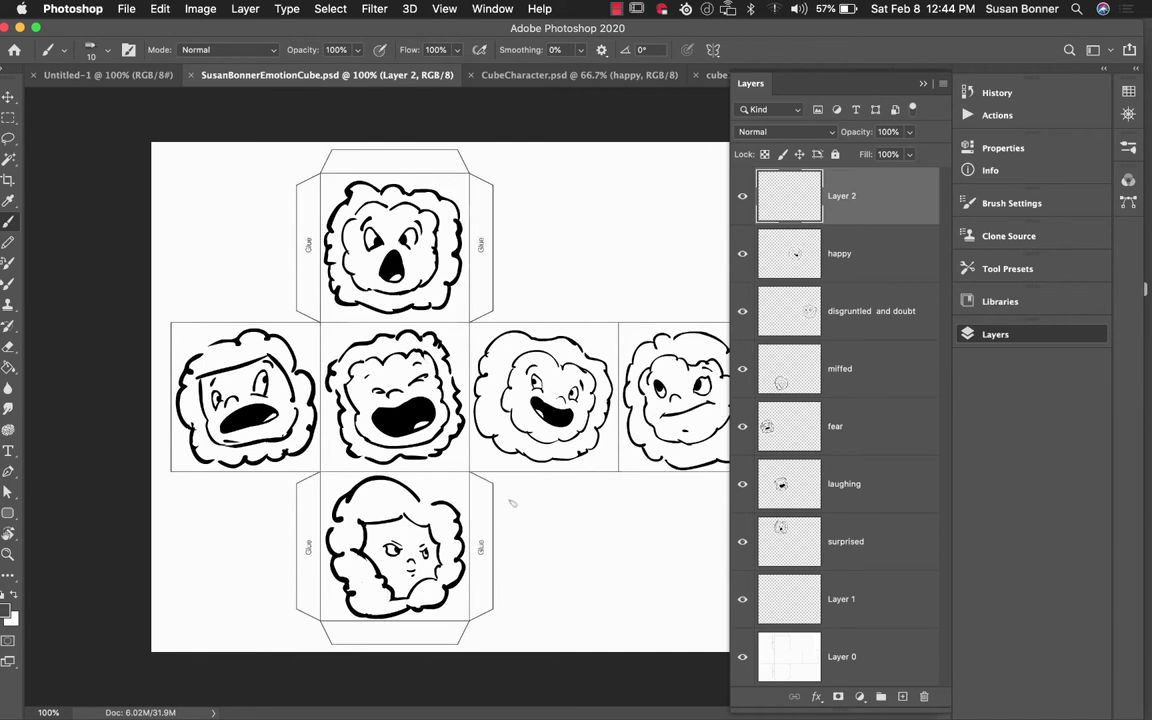
{"action": "left_click", "coordinate": [110, 75]}
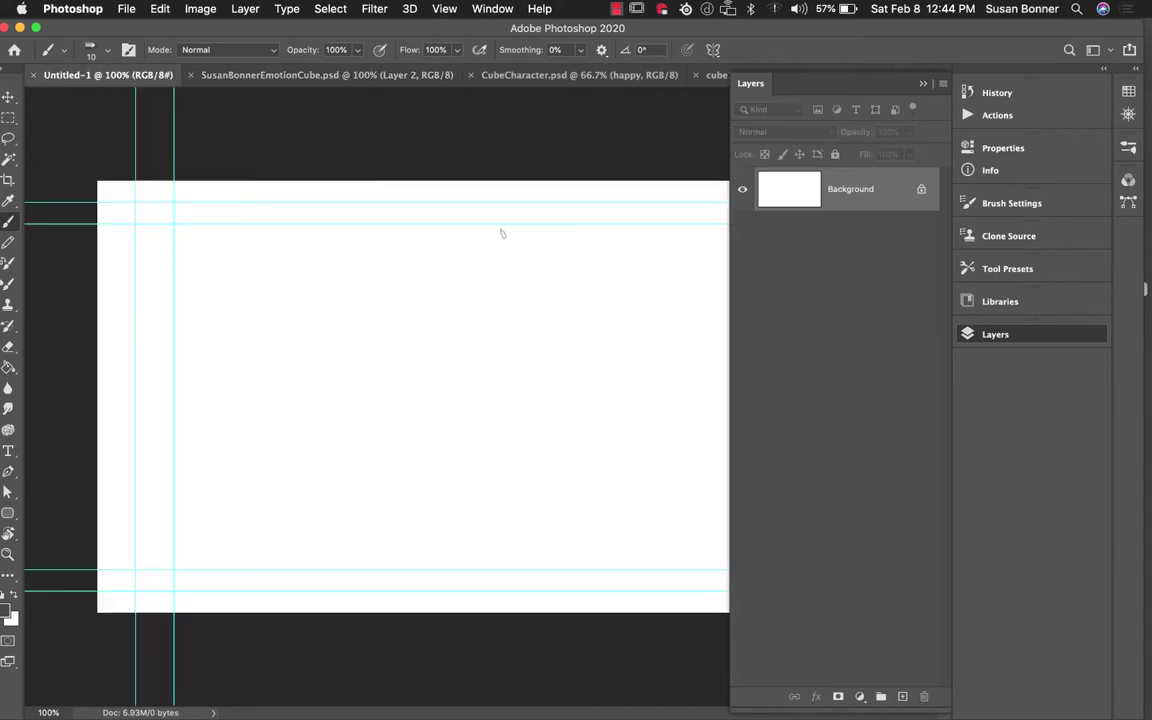
Step: Tile the cube template and CubeCharacter documents using 2-up Vertical arrangement
{"action": "left_click", "coordinate": [716, 75]}
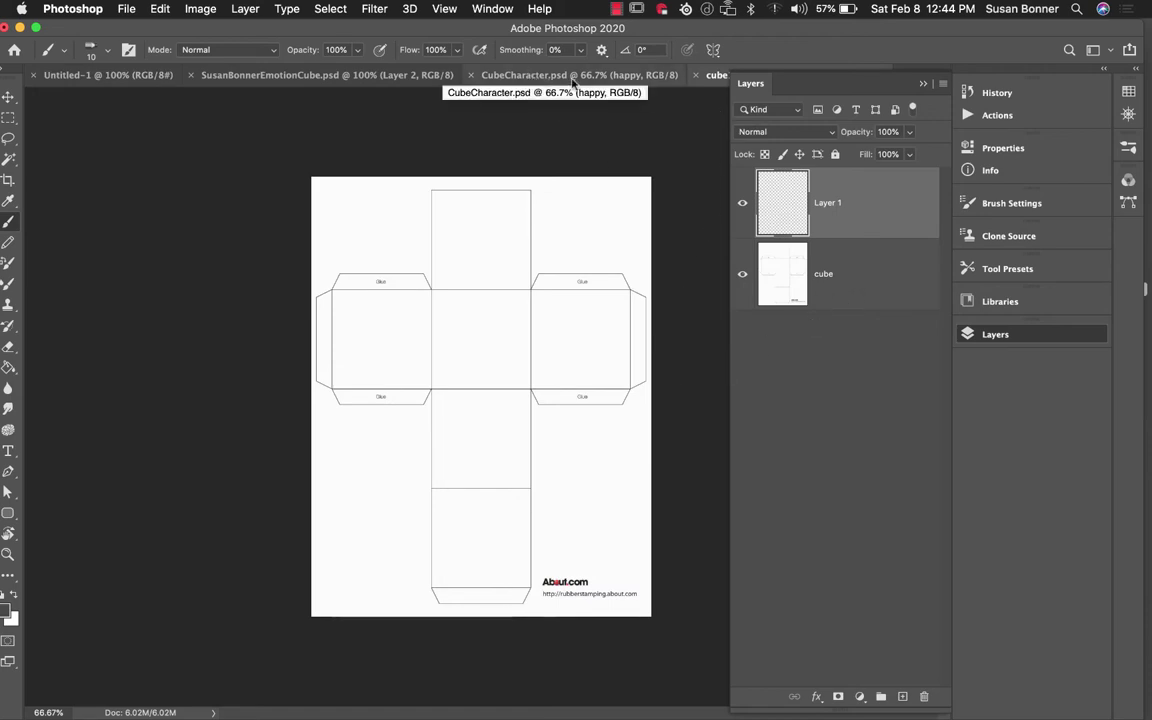
{"action": "left_click", "coordinate": [493, 9]}
{"action": "mouse_move", "coordinate": [520, 28]}
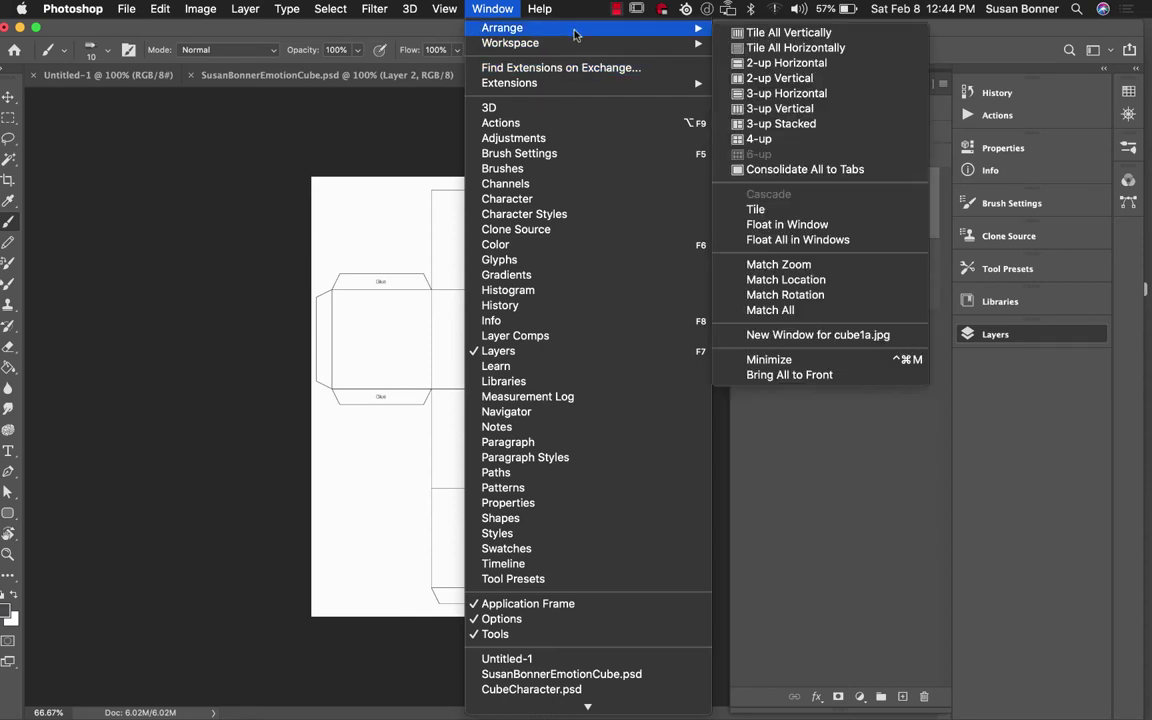
{"action": "left_click", "coordinate": [800, 78]}
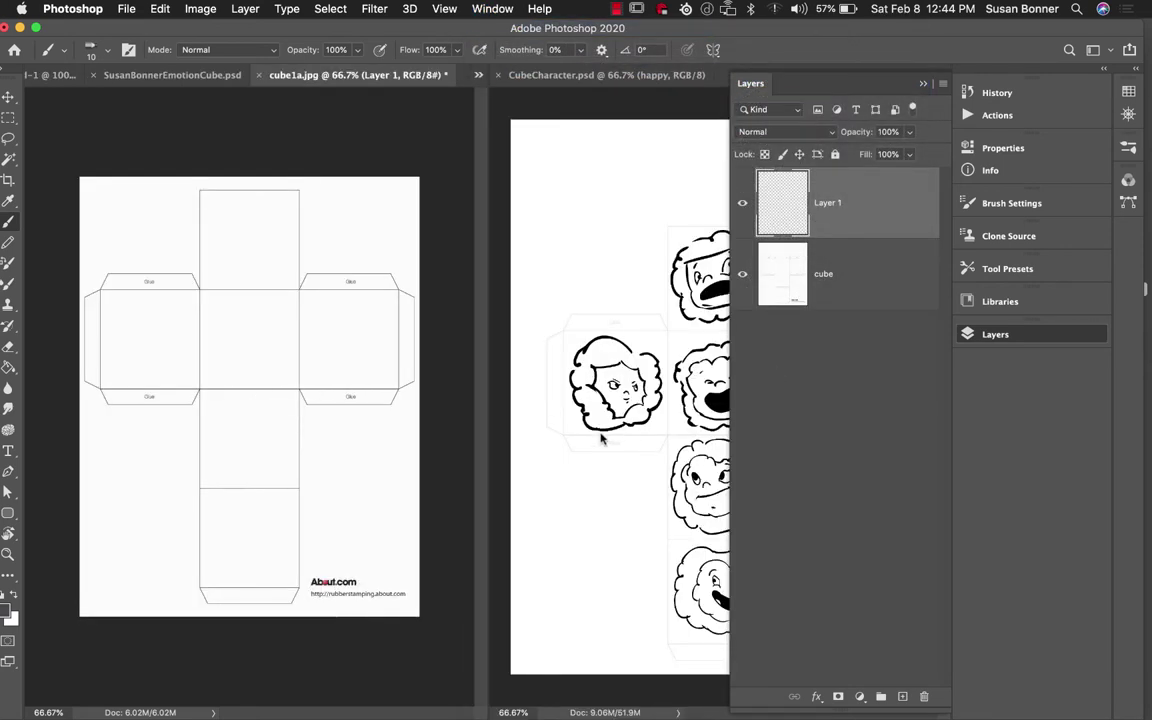
Step: Widen the CubeCharacter pane to show more faces and select the surprised layer
{"action": "left_click_drag", "start_coordinate": [487, 427], "coordinate": [380, 430]}
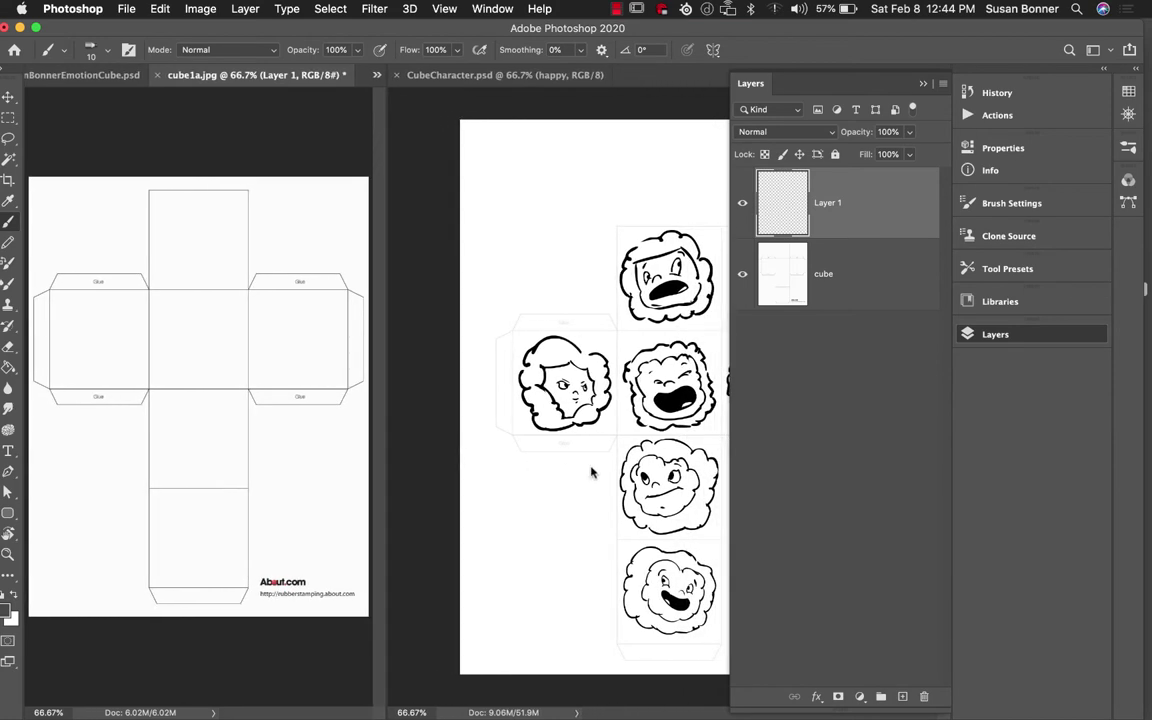
{"action": "left_click", "coordinate": [603, 404]}
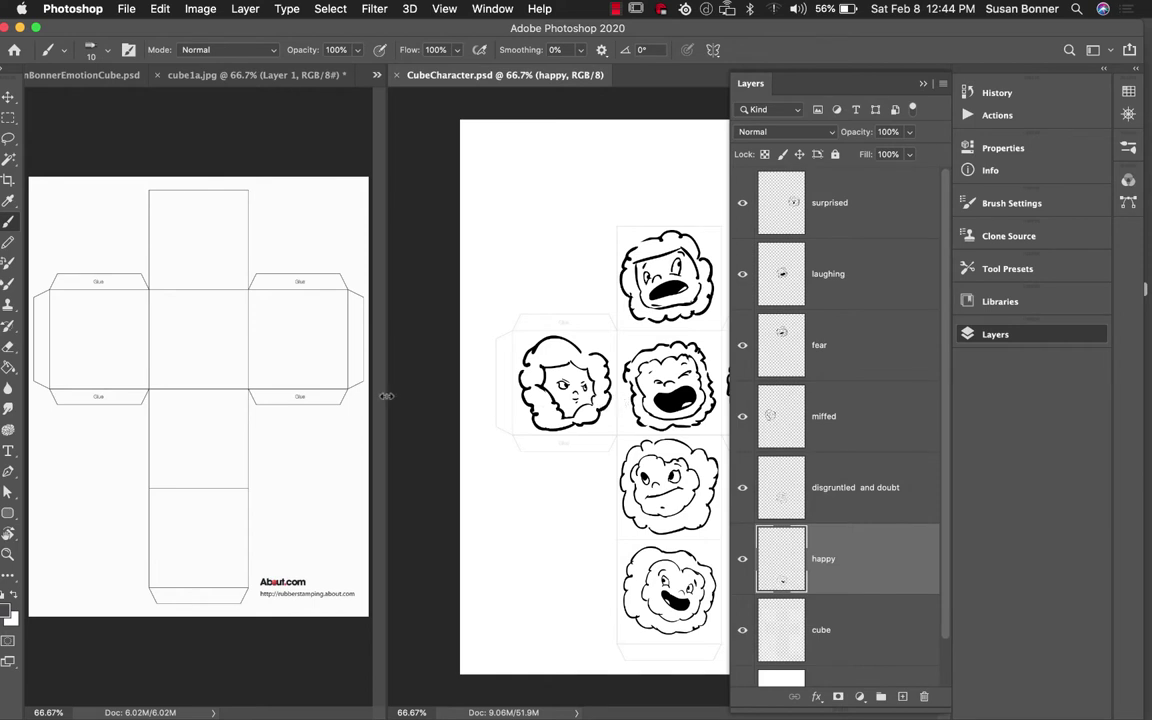
{"action": "left_click_drag", "start_coordinate": [375, 398], "coordinate": [514, 389]}
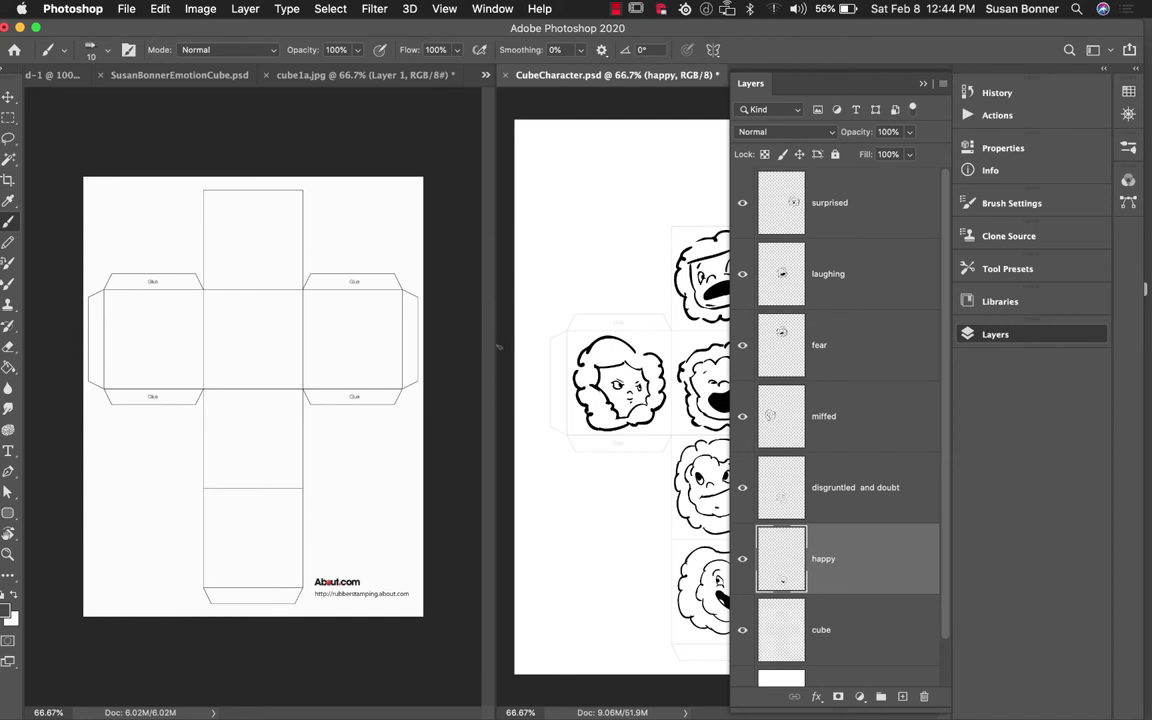
{"action": "left_click_drag", "start_coordinate": [493, 356], "coordinate": [261, 391]}
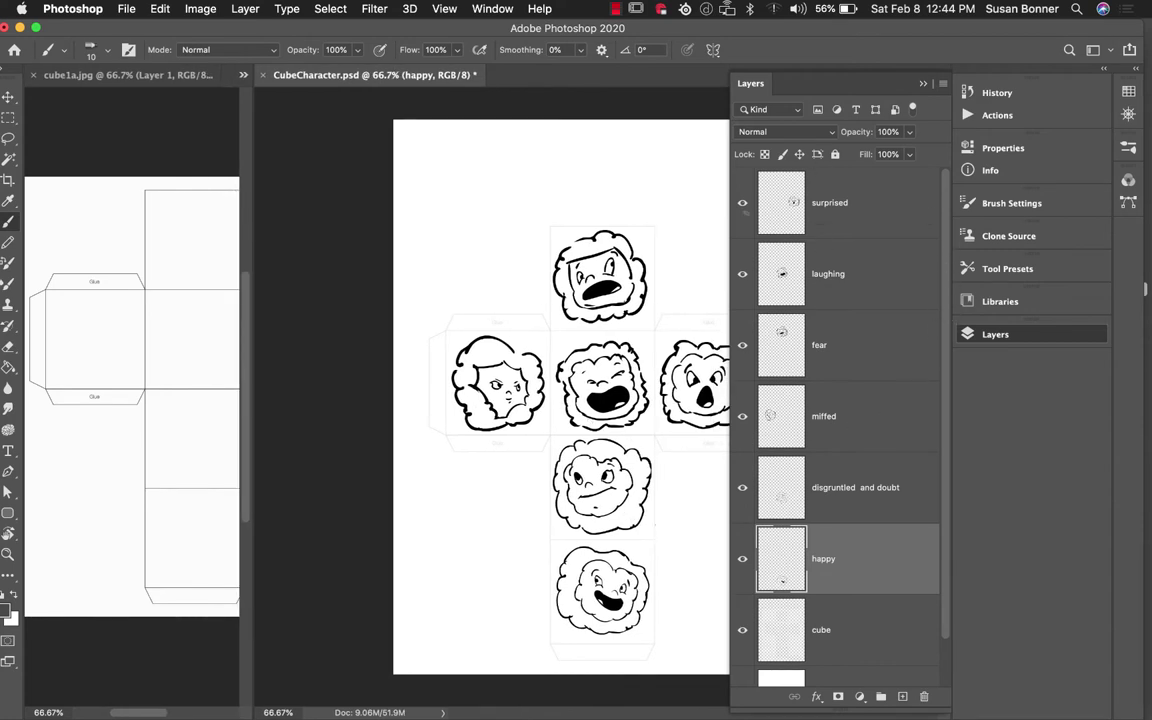
{"action": "left_click", "coordinate": [790, 215]}
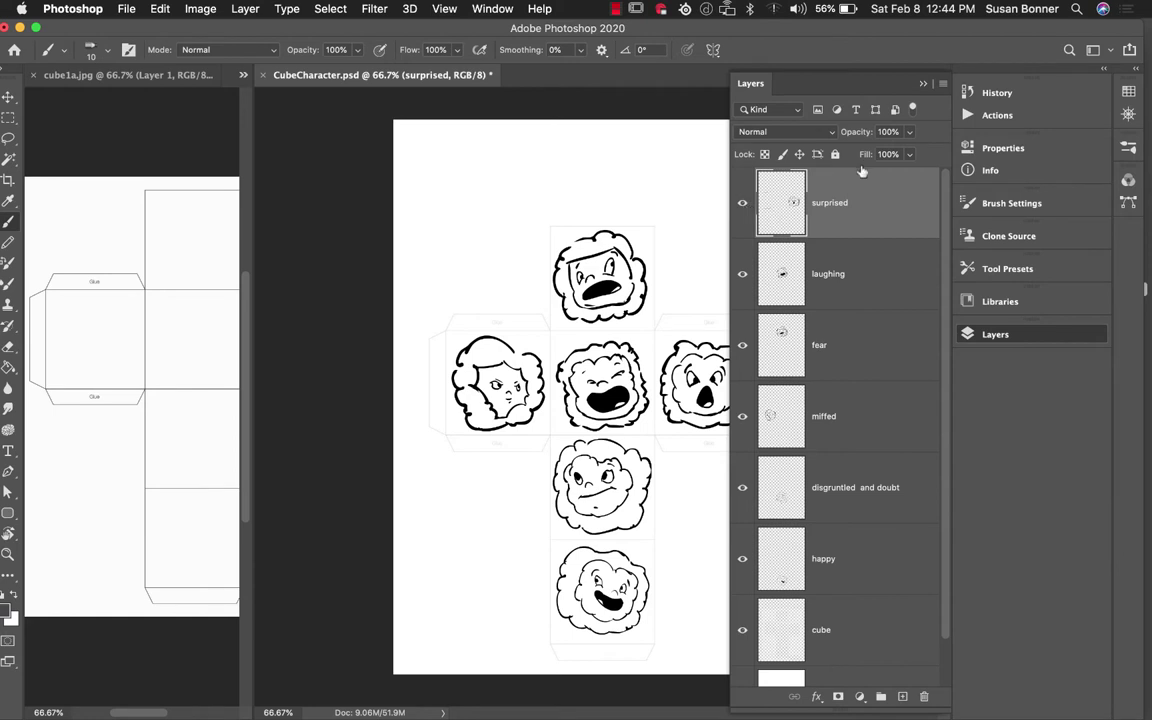
Step: Toggle the surprised, laughing and fear face layers off and on to identify them
{"action": "left_click", "coordinate": [743, 204]}
{"action": "left_click", "coordinate": [743, 204]}
{"action": "left_click", "coordinate": [743, 205]}
{"action": "left_click", "coordinate": [743, 205]}
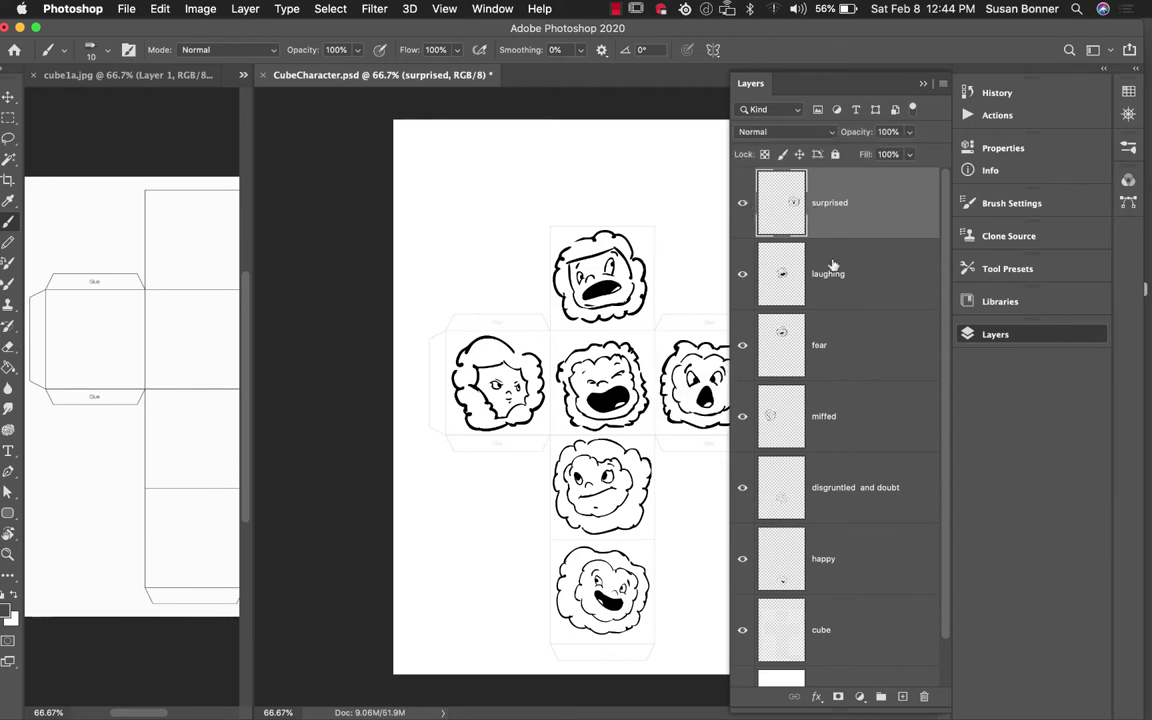
{"action": "left_click", "coordinate": [742, 275]}
{"action": "left_click", "coordinate": [743, 276]}
{"action": "left_click", "coordinate": [742, 276]}
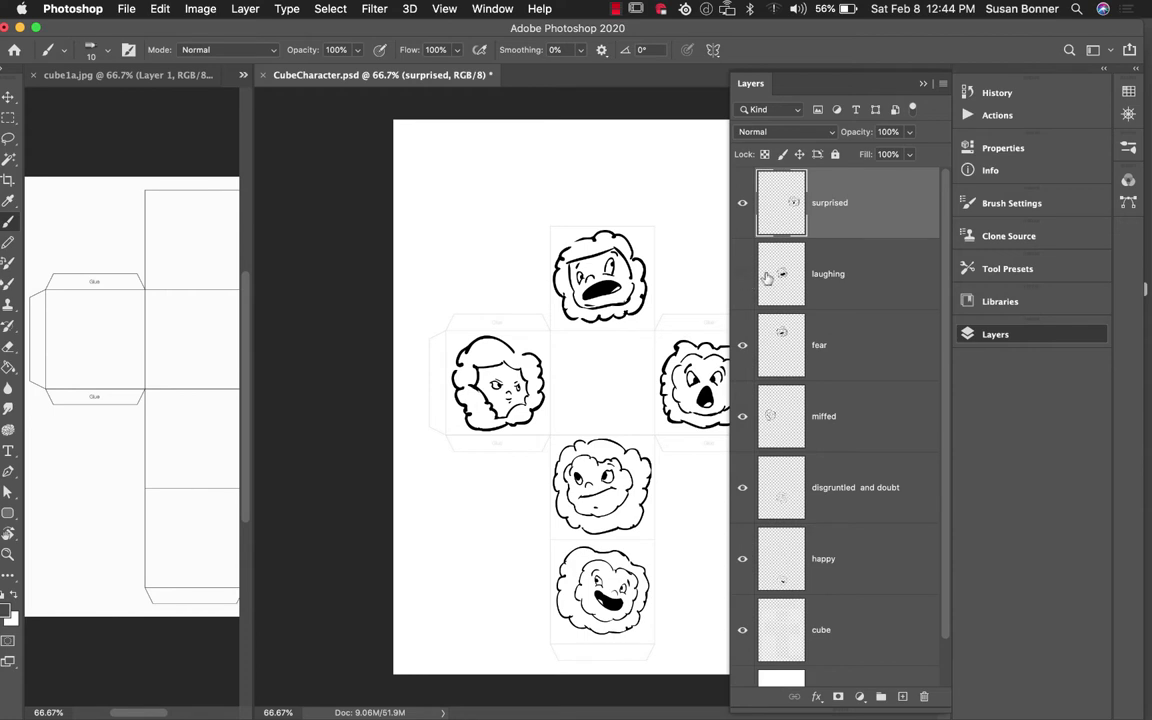
{"action": "left_click", "coordinate": [742, 276]}
{"action": "left_click", "coordinate": [743, 348]}
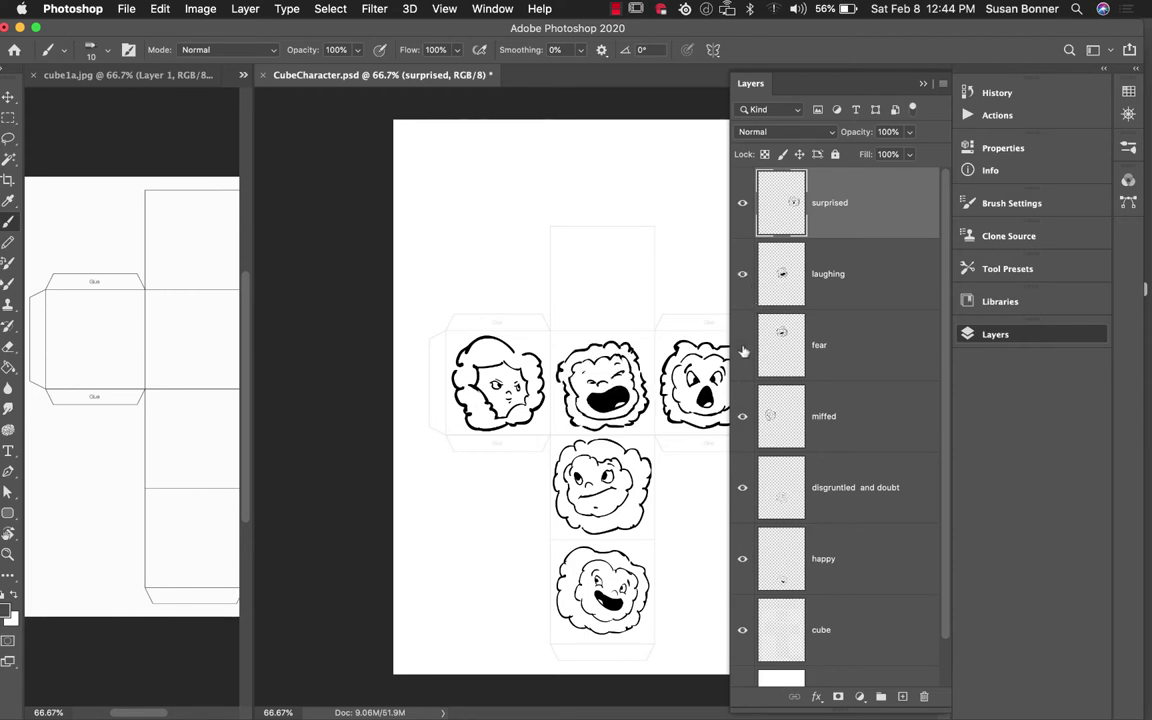
{"action": "left_click", "coordinate": [744, 350]}
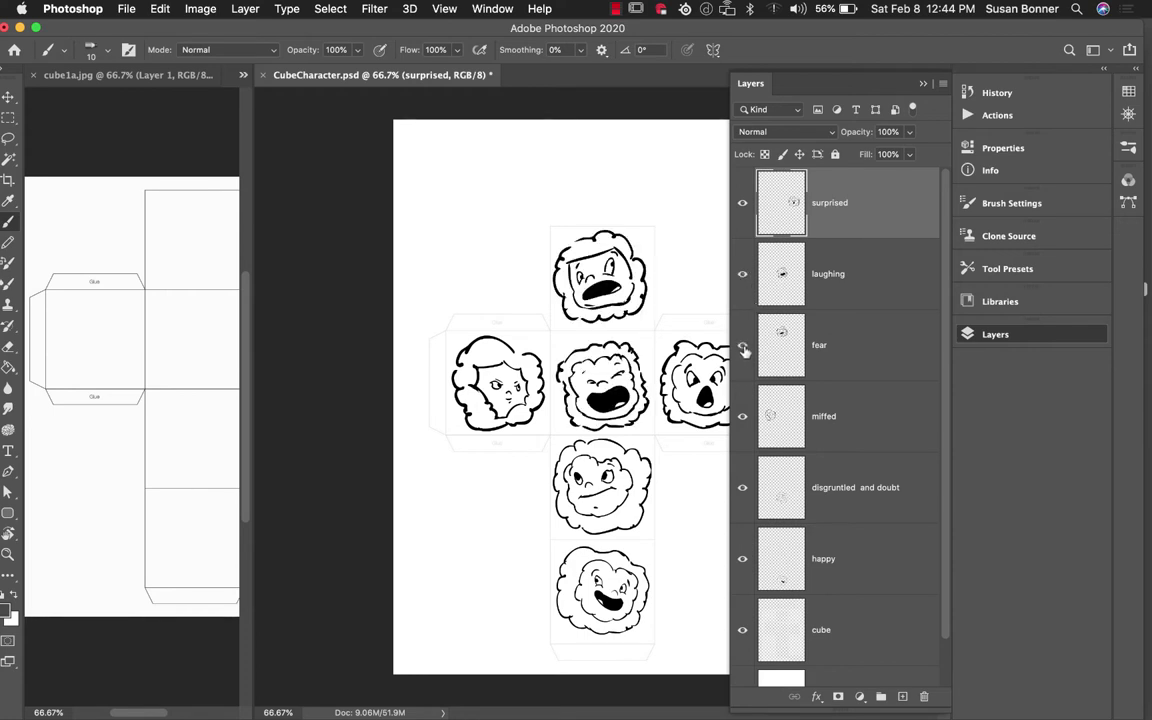
Step: Toggle the miffed, disgruntled-doubt and happy faces off and on, then widen the template pane
{"action": "left_click", "coordinate": [743, 420]}
{"action": "left_click", "coordinate": [743, 420]}
{"action": "left_click", "coordinate": [743, 420]}
{"action": "left_click", "coordinate": [743, 420]}
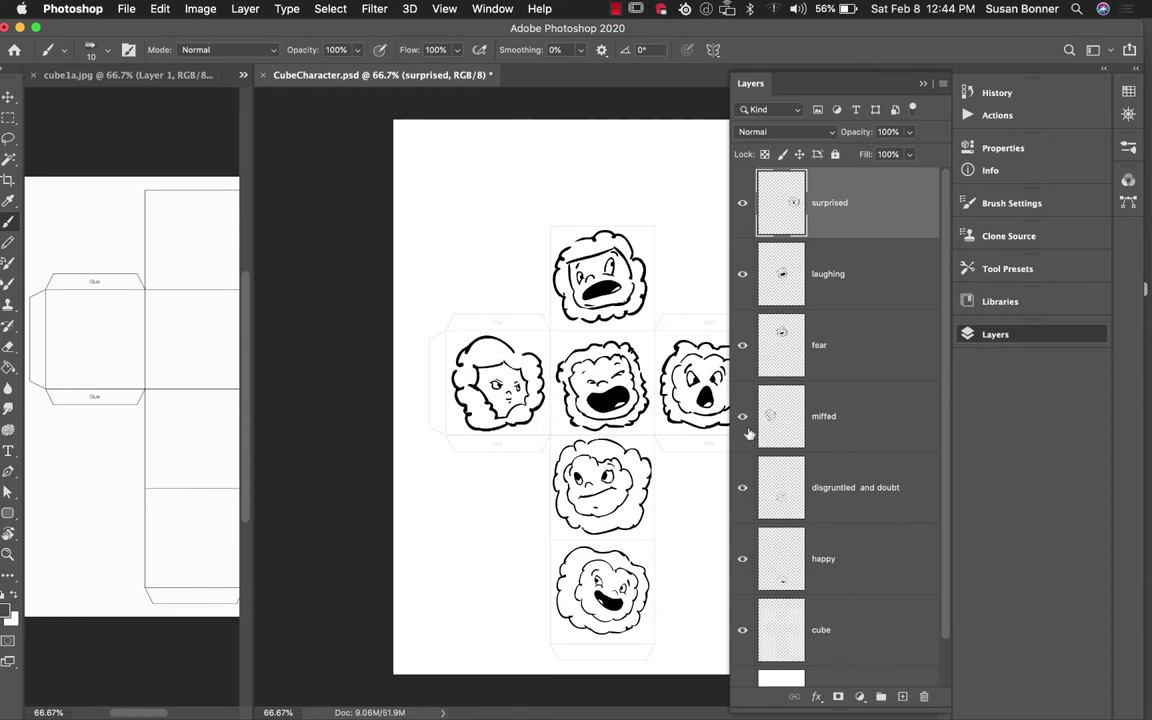
{"action": "left_click", "coordinate": [743, 489]}
{"action": "left_click", "coordinate": [743, 489]}
{"action": "left_click", "coordinate": [744, 562]}
{"action": "left_click", "coordinate": [743, 562]}
{"action": "left_click", "coordinate": [743, 562]}
{"action": "left_click_drag", "start_coordinate": [254, 401], "coordinate": [418, 397]}
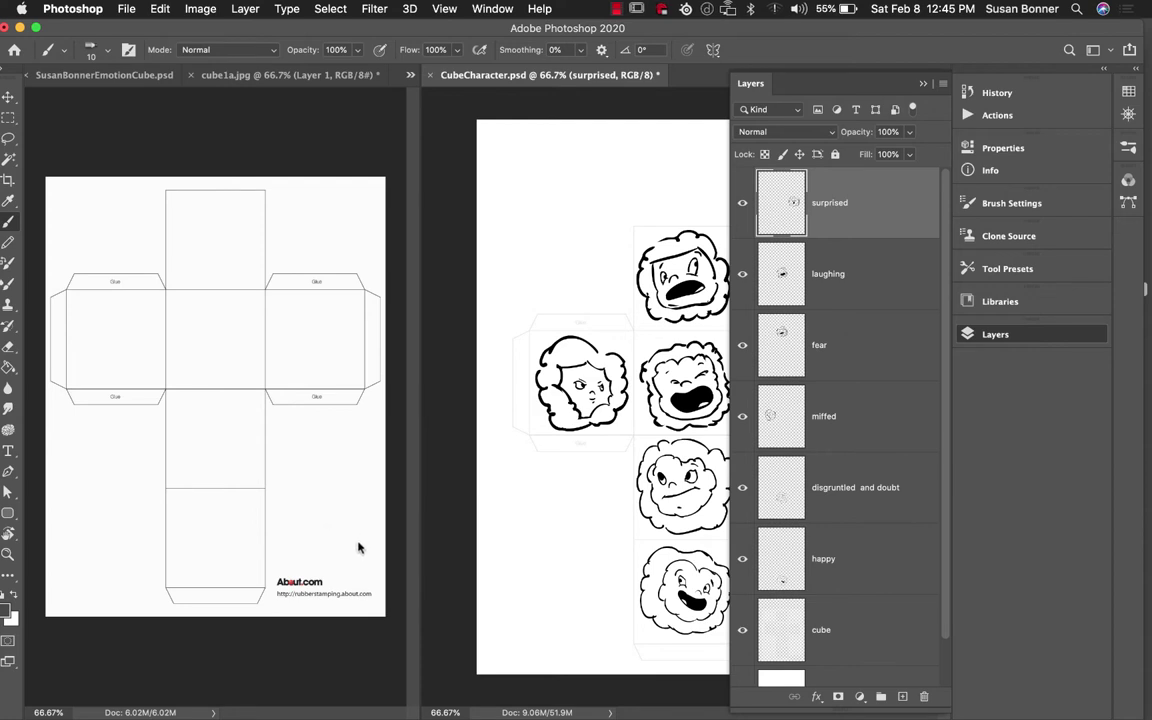
Step: On the cube template, browse the General and Dry Media brush presets, then request more brushes
{"action": "left_click", "coordinate": [281, 157]}
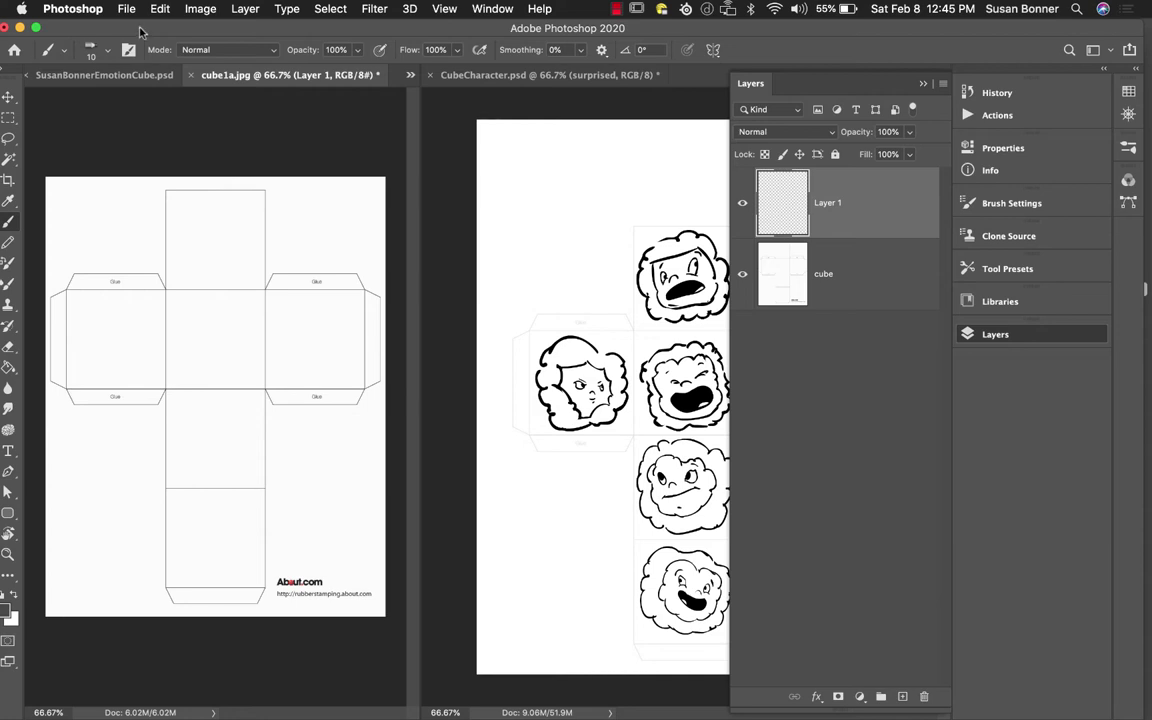
{"action": "left_click", "coordinate": [108, 56]}
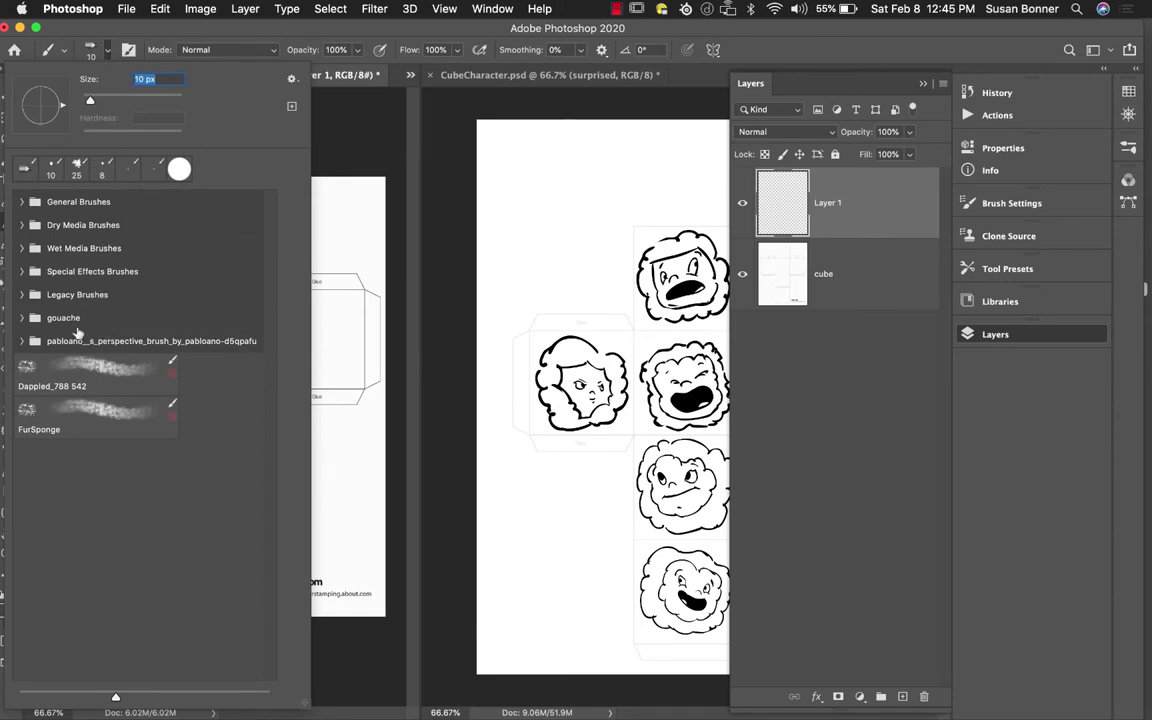
{"action": "left_click", "coordinate": [24, 202]}
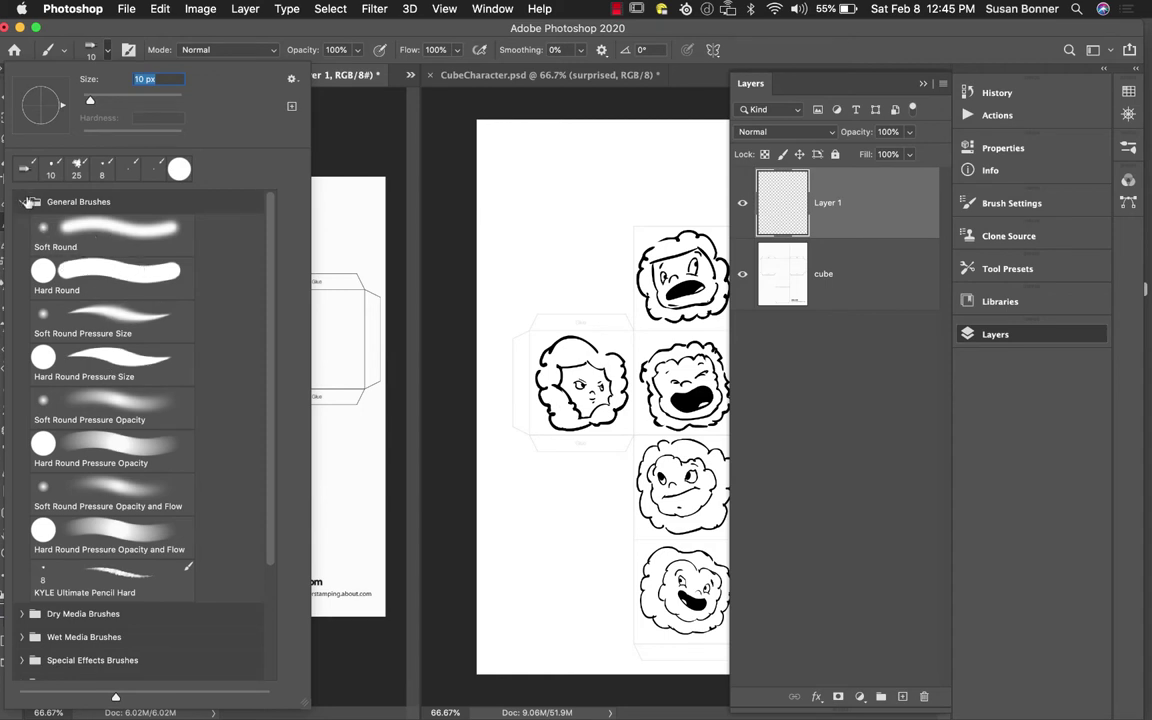
{"action": "left_click", "coordinate": [23, 202]}
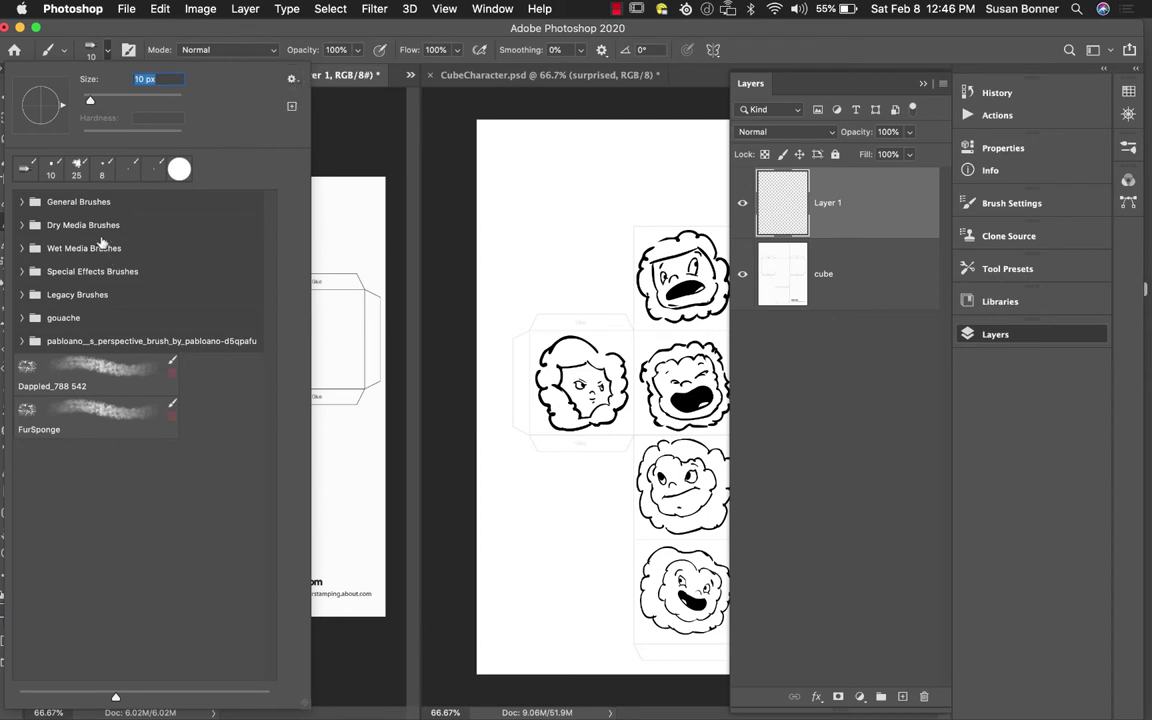
{"action": "left_click", "coordinate": [22, 225]}
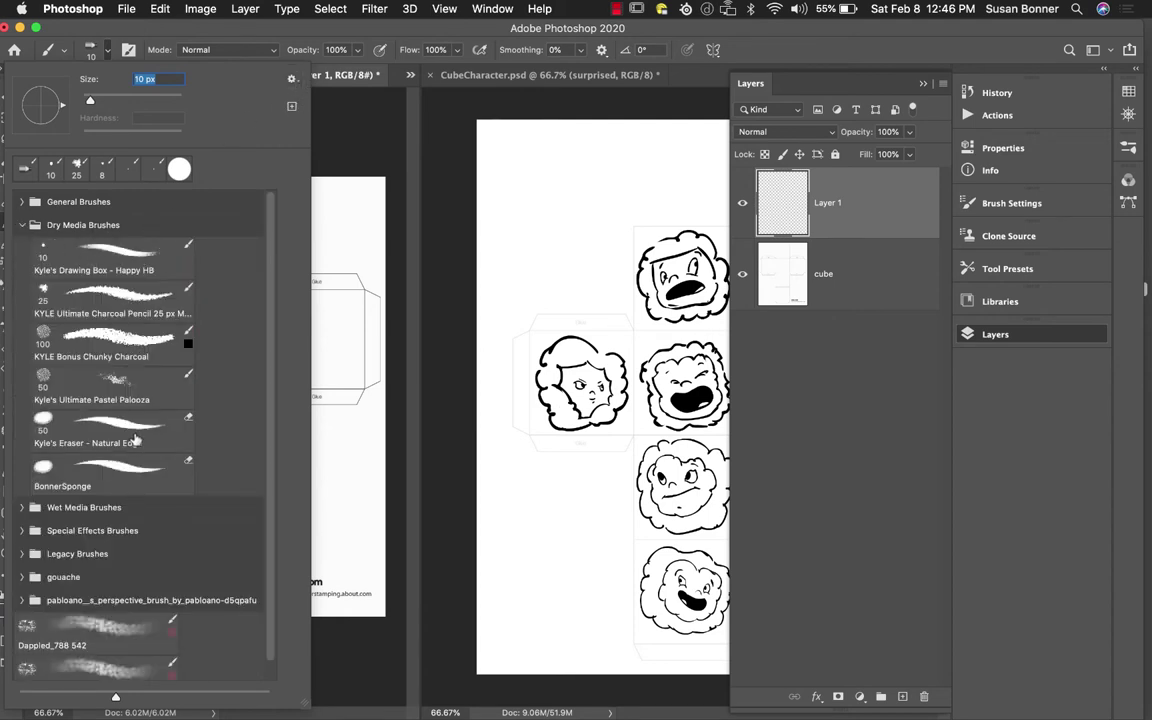
{"action": "left_click", "coordinate": [291, 78]}
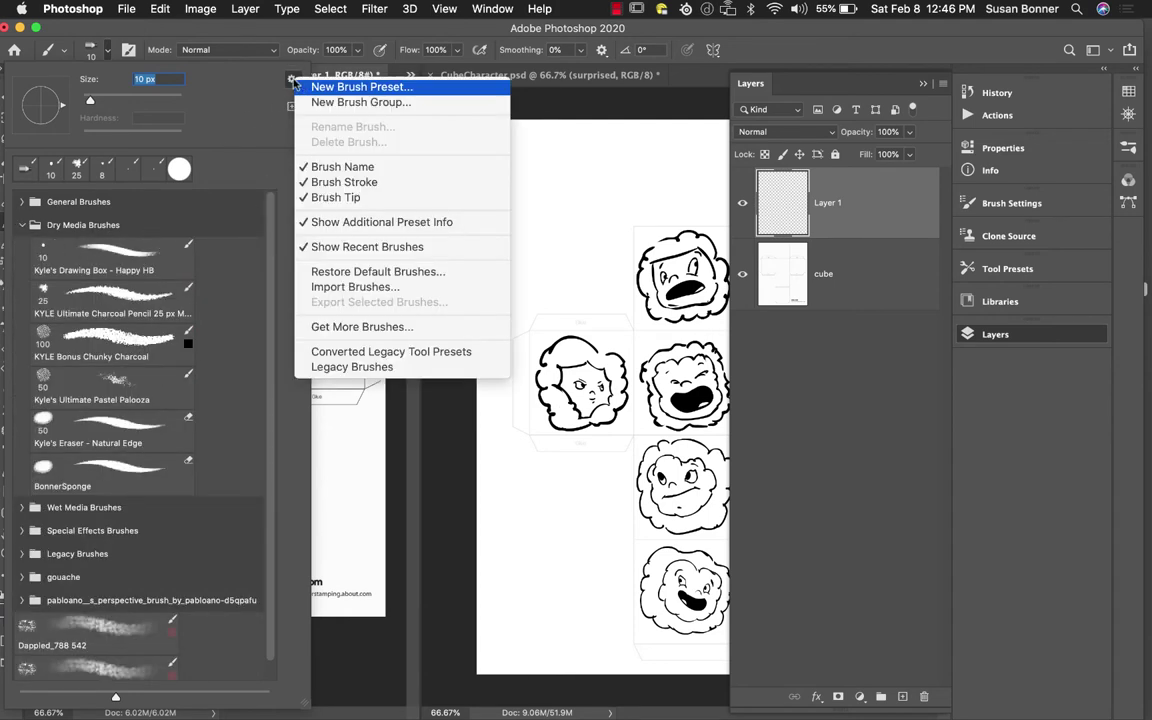
{"action": "left_click", "coordinate": [291, 79]}
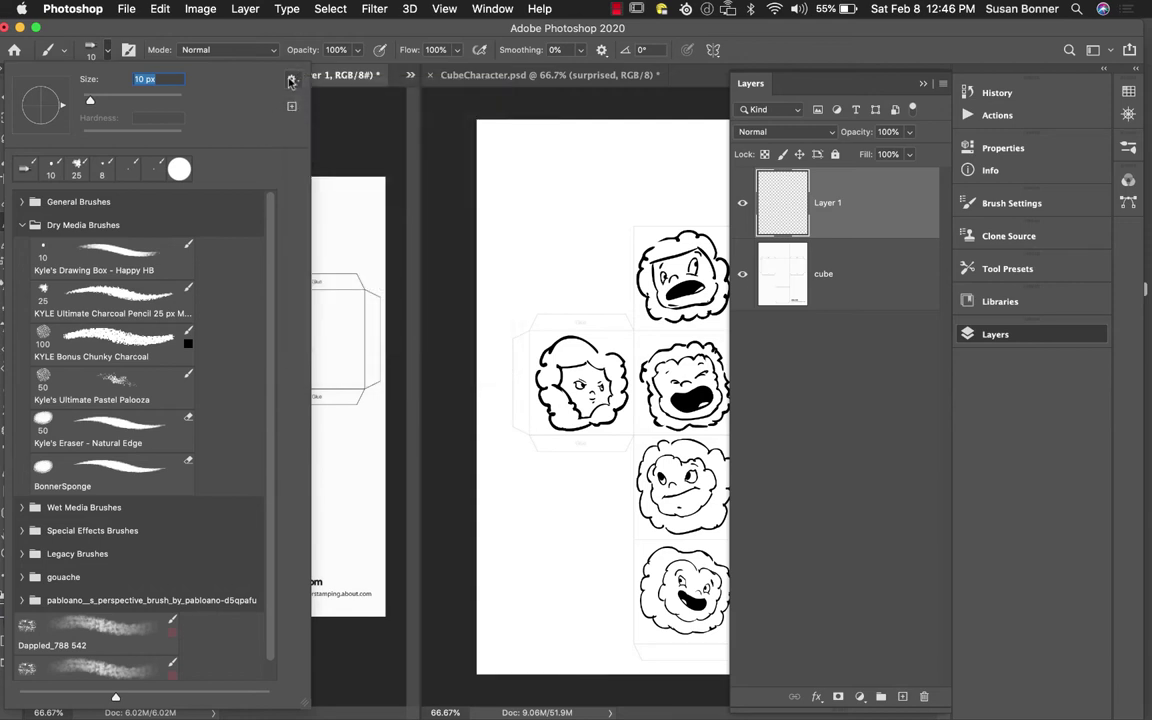
{"action": "left_click", "coordinate": [291, 80]}
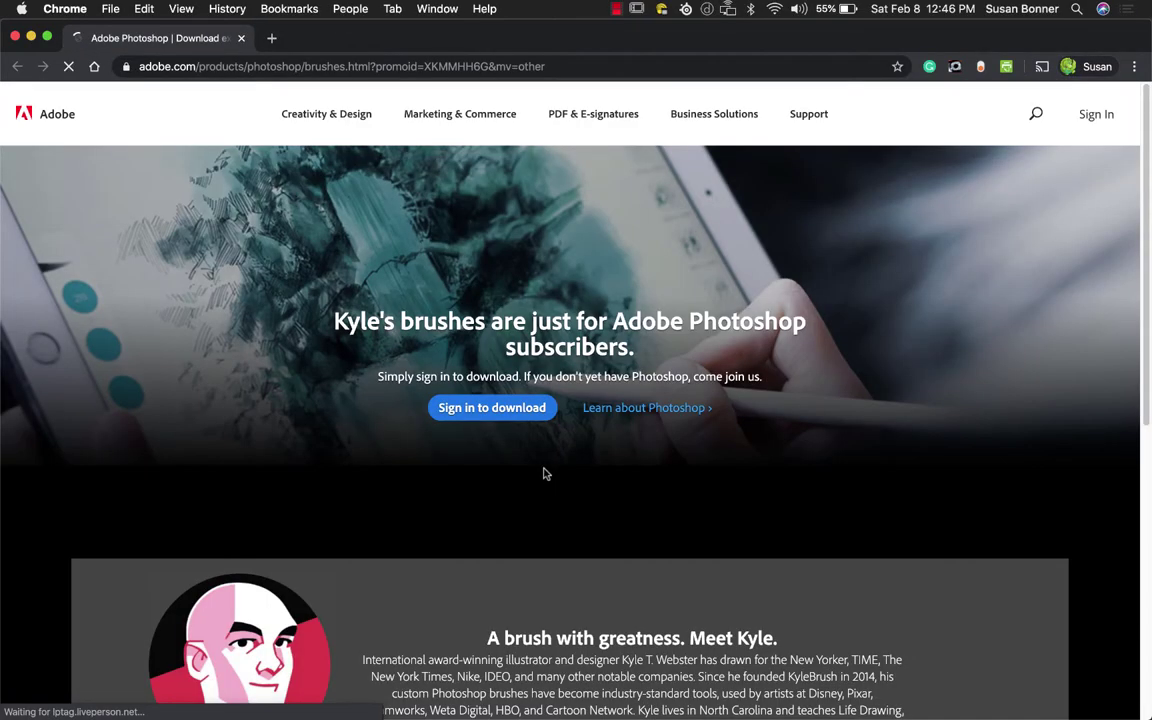
Step: Sign in on Adobe's brushes page and download the MEGAPACK and DRY MEDIA brush sets
{"action": "scroll", "coordinate": [1141, 313], "scroll_direction": "down", "scroll_amount": 10}
{"action": "scroll", "coordinate": [1139, 316], "scroll_direction": "up", "scroll_amount": 9}
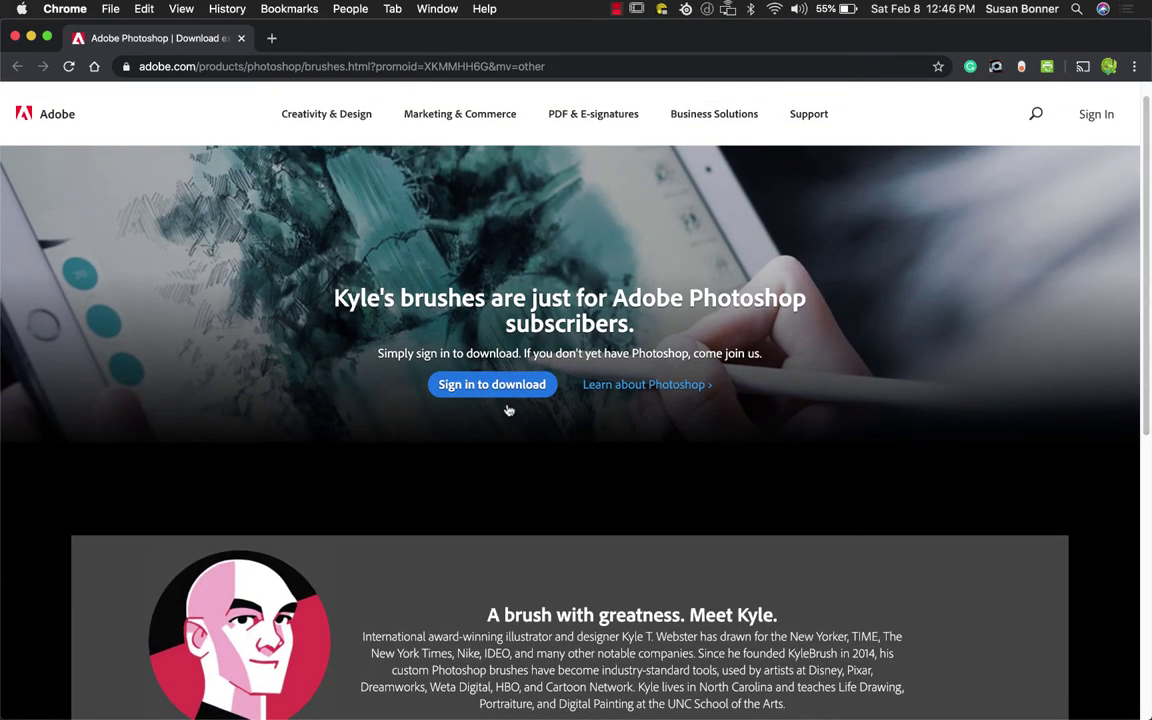
{"action": "left_click", "coordinate": [470, 384]}
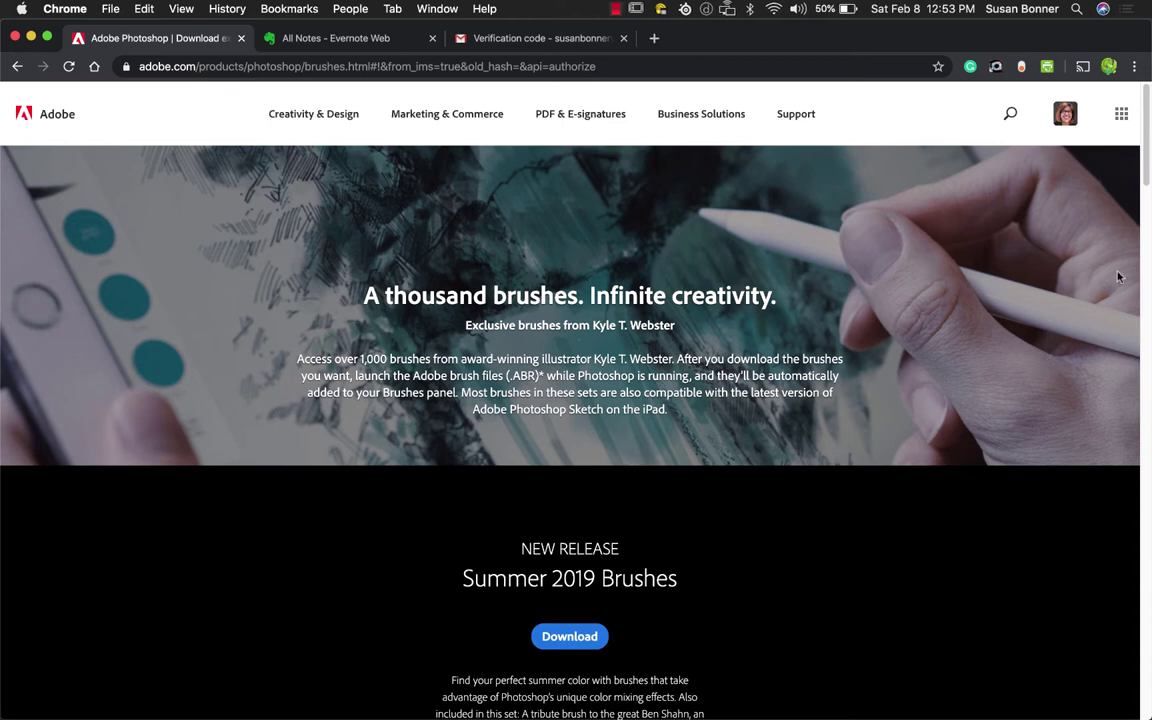
{"action": "scroll", "coordinate": [1147, 176], "scroll_direction": "down", "scroll_amount": 10}
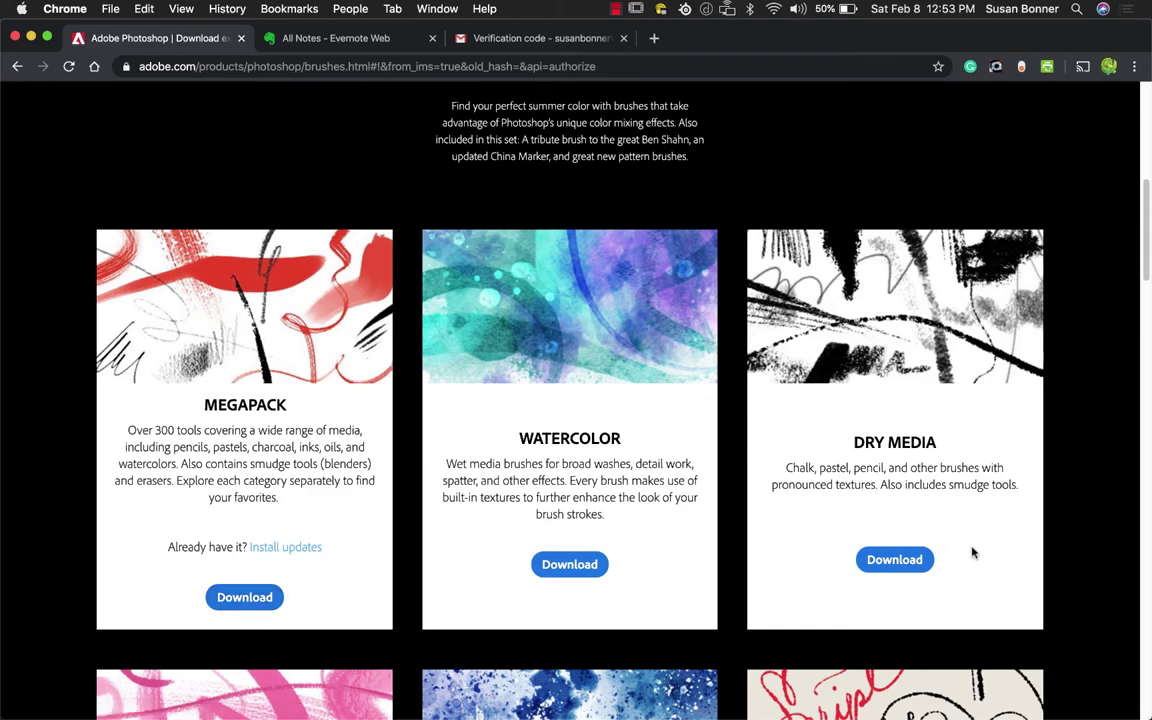
{"action": "left_click_drag", "start_coordinate": [1146, 260], "coordinate": [1128, 652]}
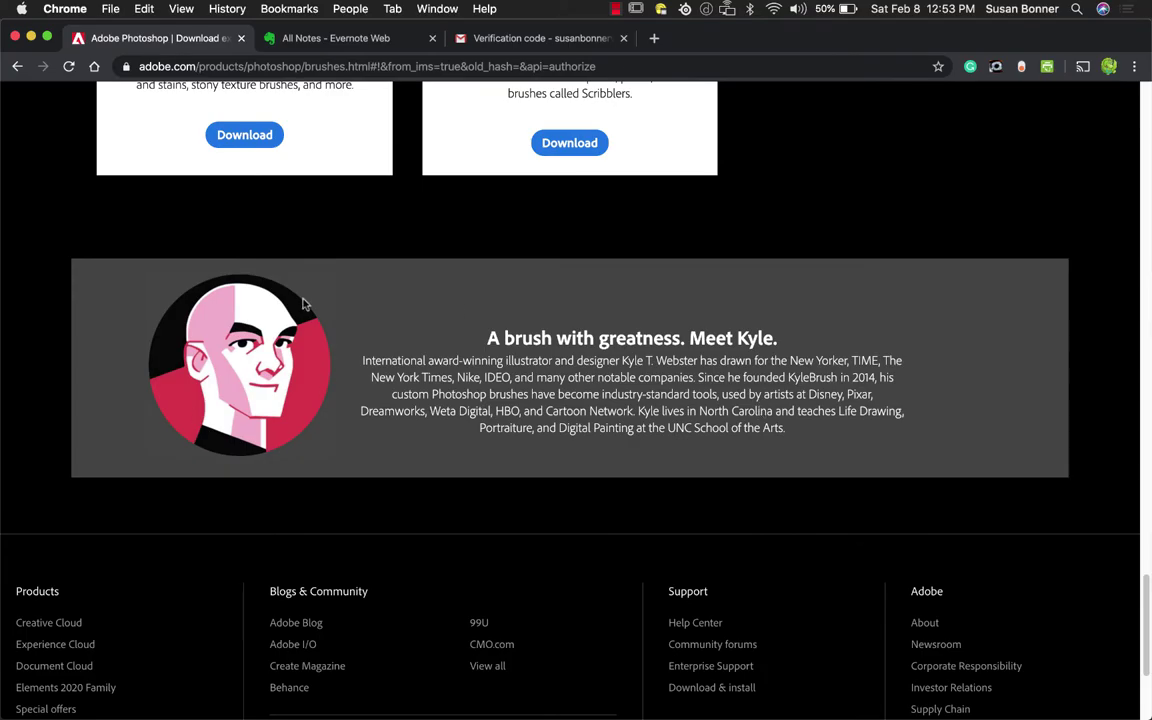
{"action": "left_click_drag", "start_coordinate": [1126, 604], "coordinate": [1139, 226]}
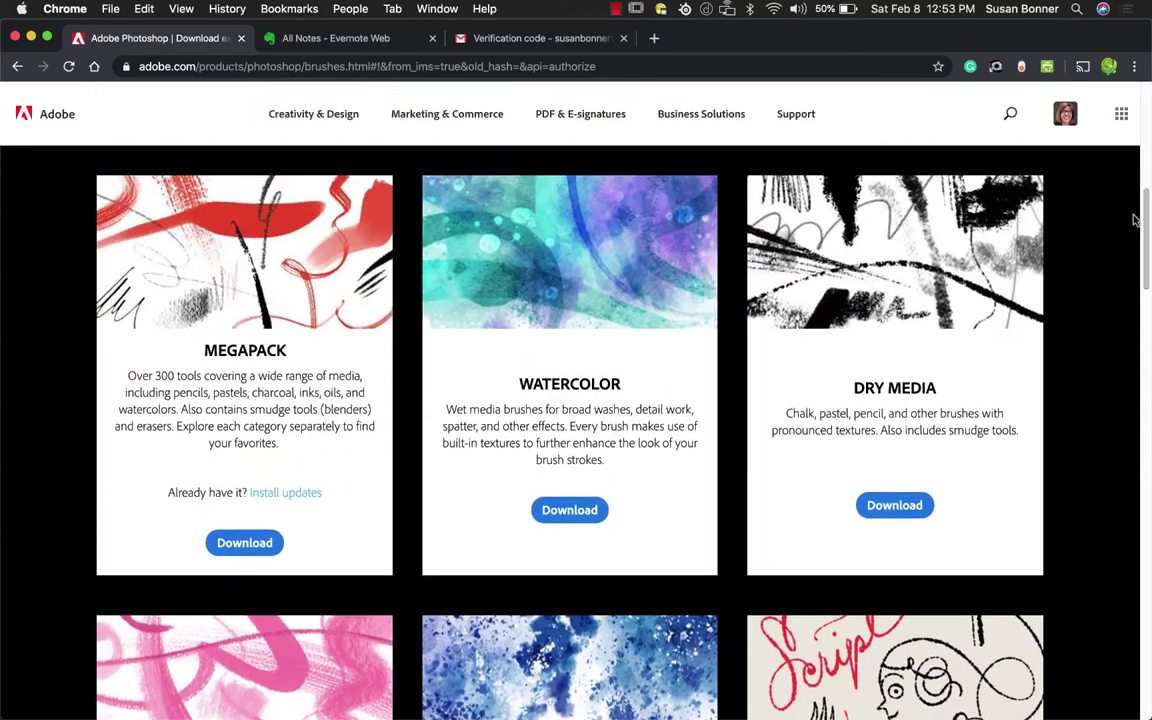
{"action": "left_click", "coordinate": [243, 543]}
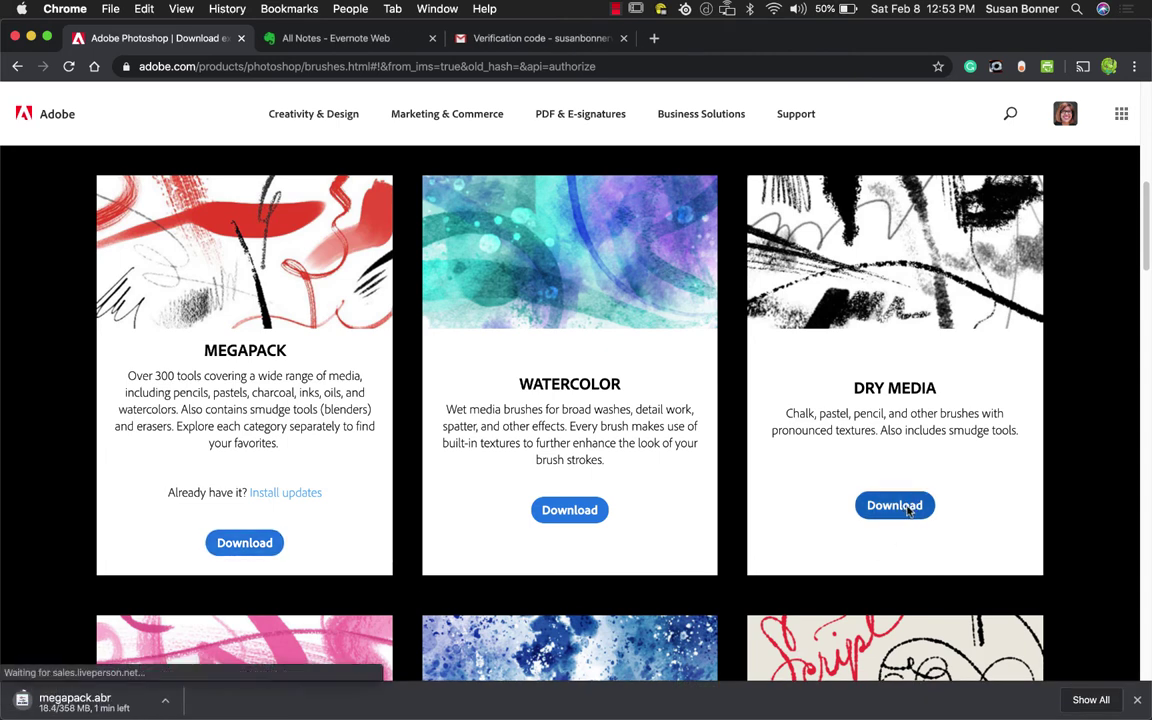
{"action": "left_click", "coordinate": [907, 510]}
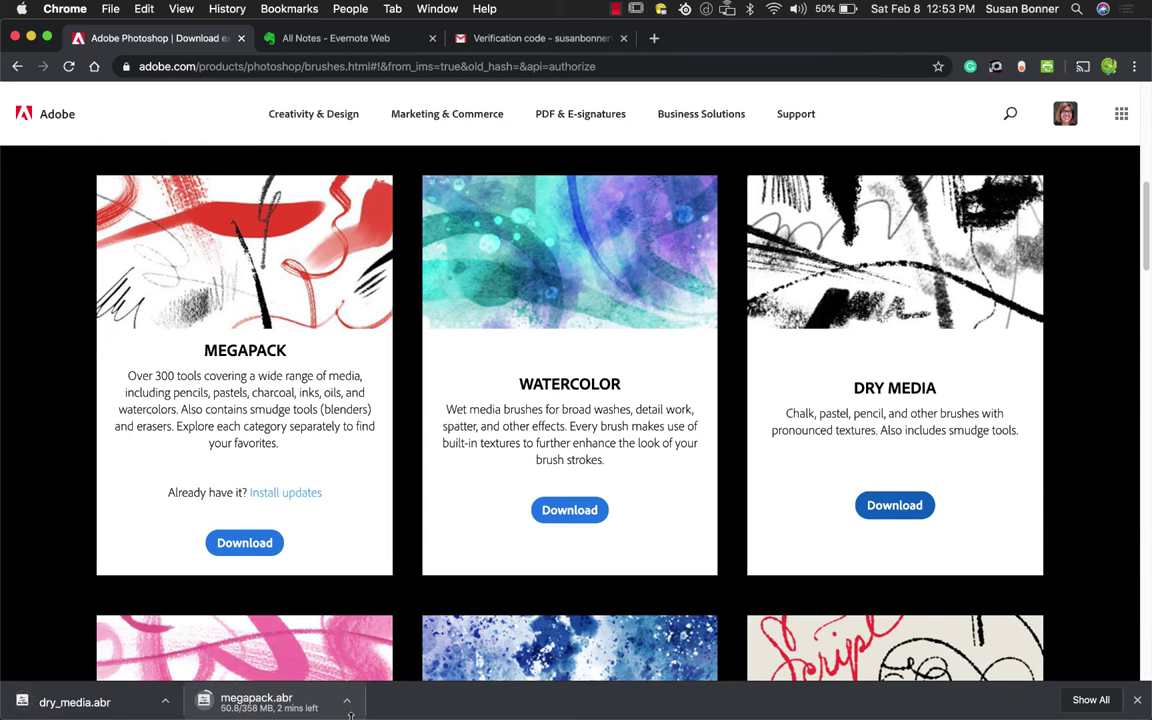
{"action": "left_click", "coordinate": [168, 700]}
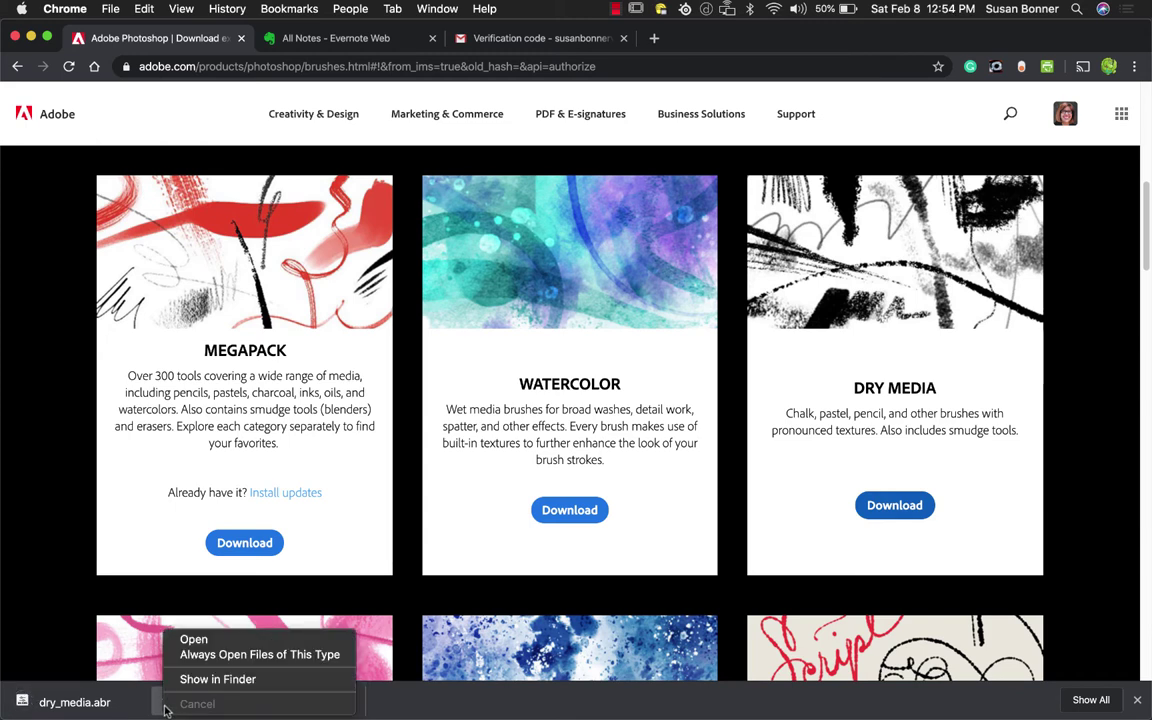
Step: Reveal dry_media.abr in Finder and clear the desktop by minimizing Chrome, Photoshop and DrawingForDemos
{"action": "left_click", "coordinate": [270, 680]}
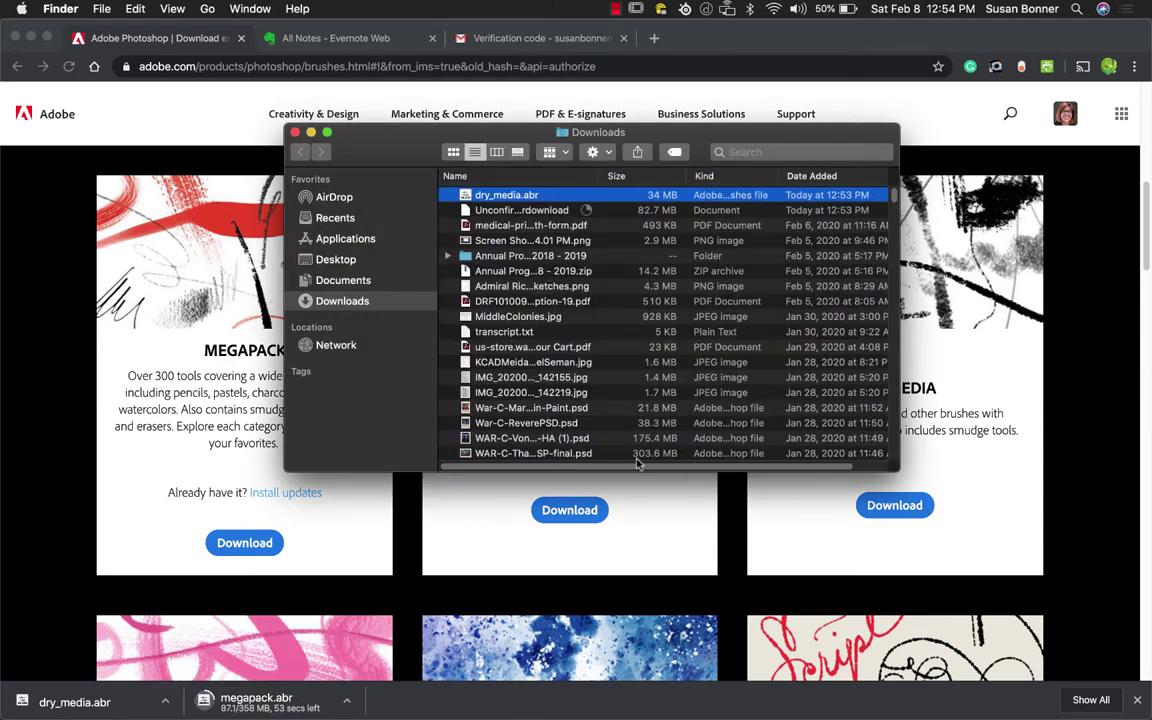
{"action": "left_click", "coordinate": [31, 37]}
{"action": "left_click", "coordinate": [32, 24]}
{"action": "left_click", "coordinate": [387, 151]}
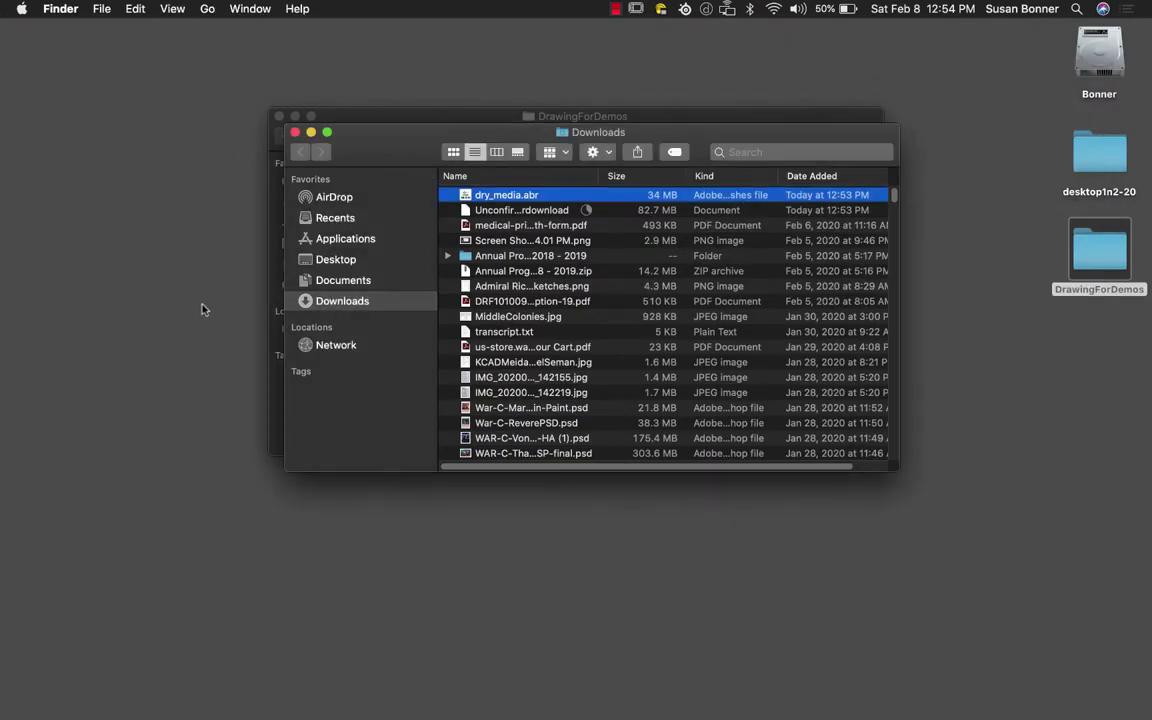
{"action": "left_click_drag", "start_coordinate": [340, 132], "coordinate": [152, 261]}
{"action": "left_click", "coordinate": [337, 117]}
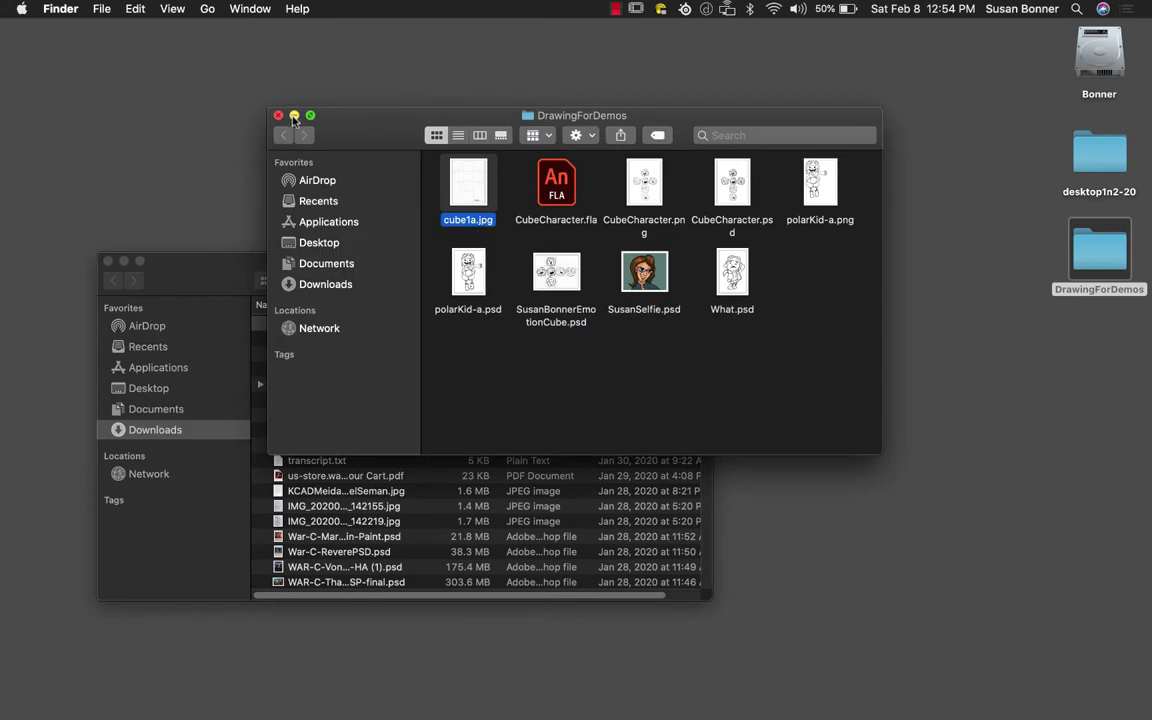
{"action": "left_click", "coordinate": [294, 116]}
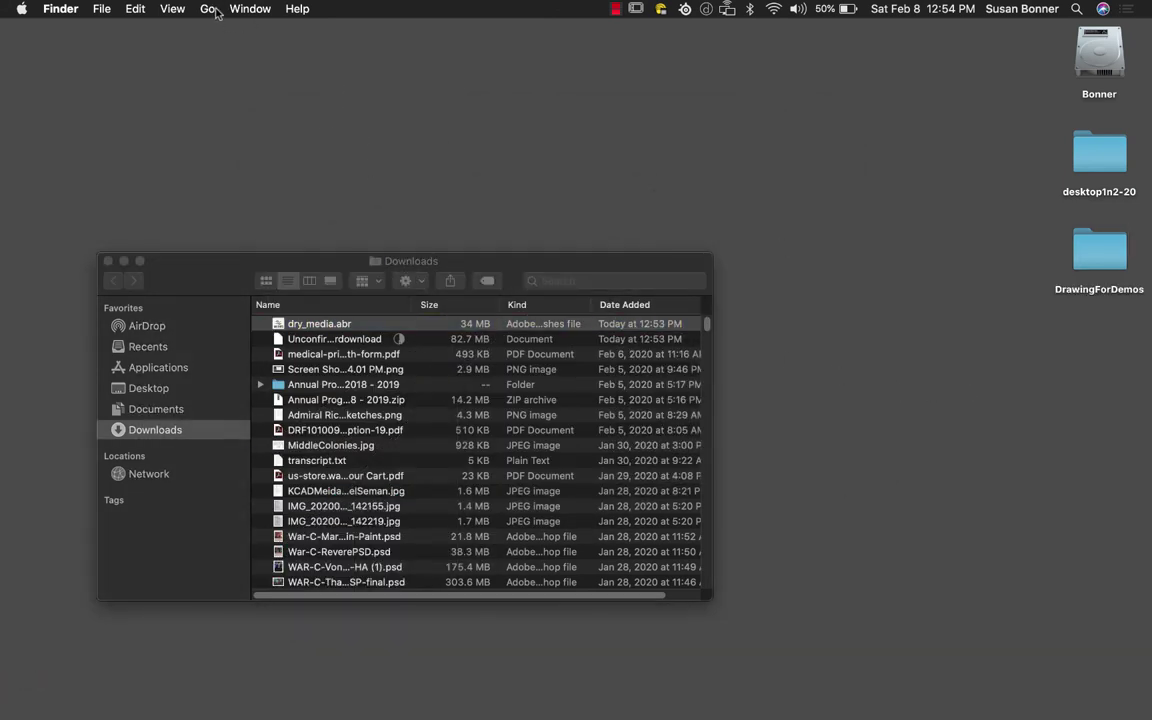
Step: Create a new desktop folder named 'Brushes and Presets'
{"action": "left_click", "coordinate": [101, 8]}
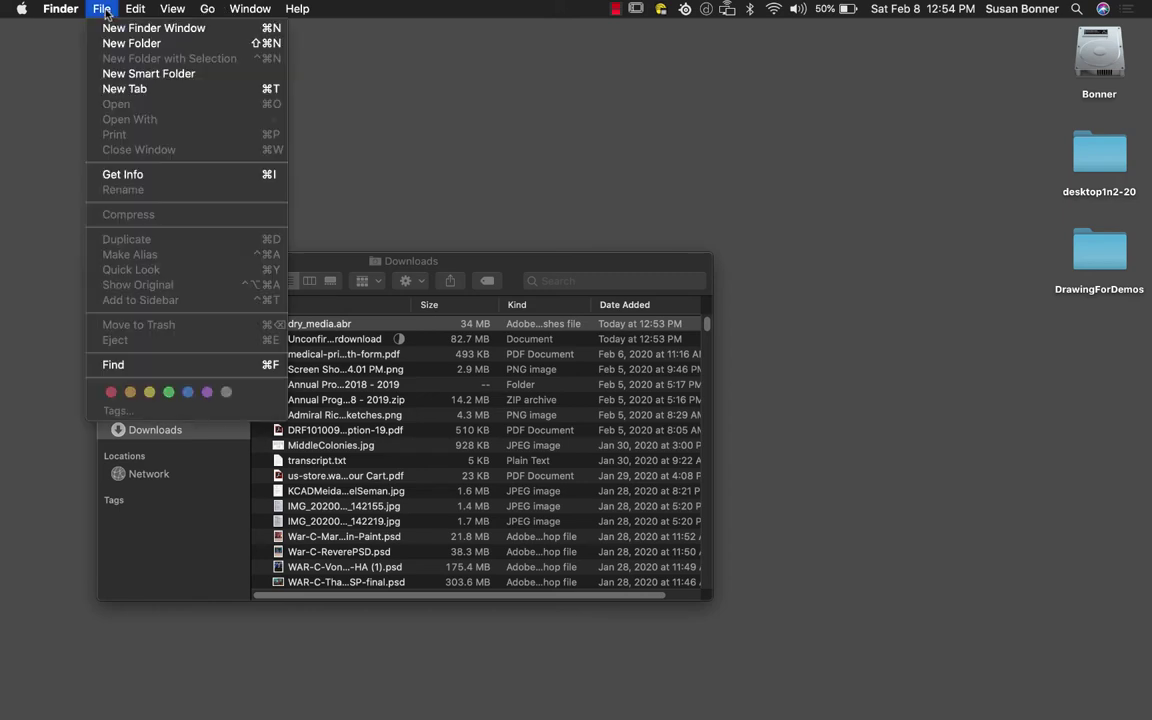
{"action": "left_click", "coordinate": [119, 44]}
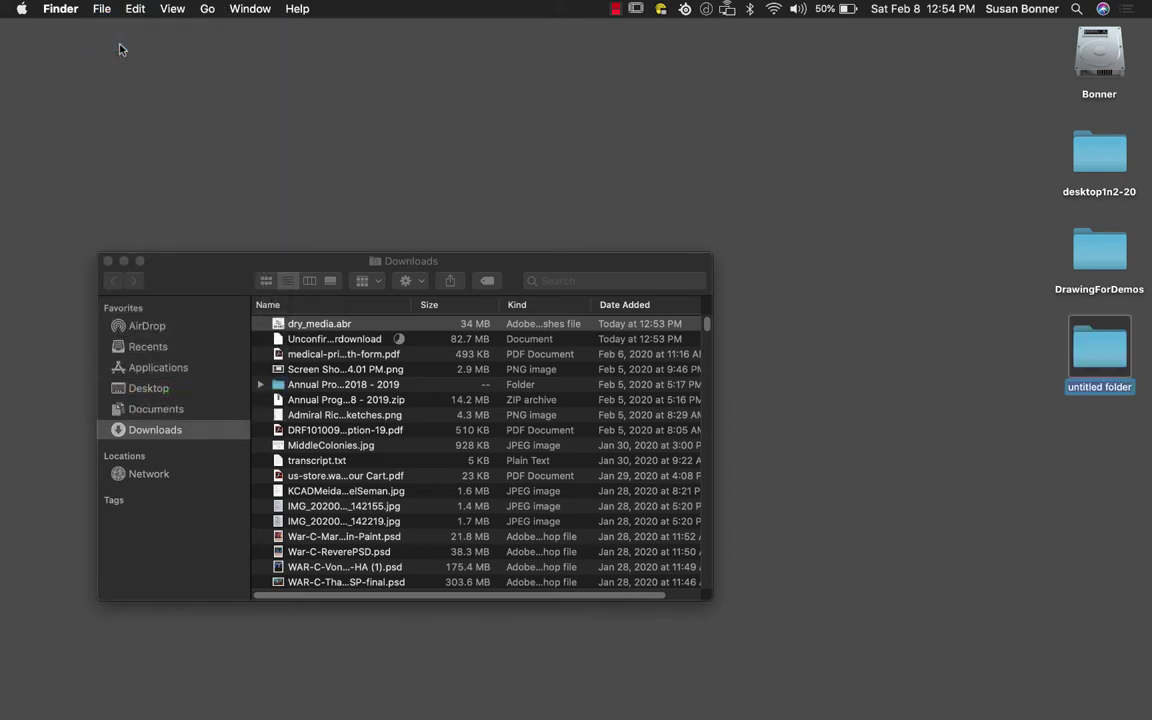
{"action": "type", "text": "Brush"}
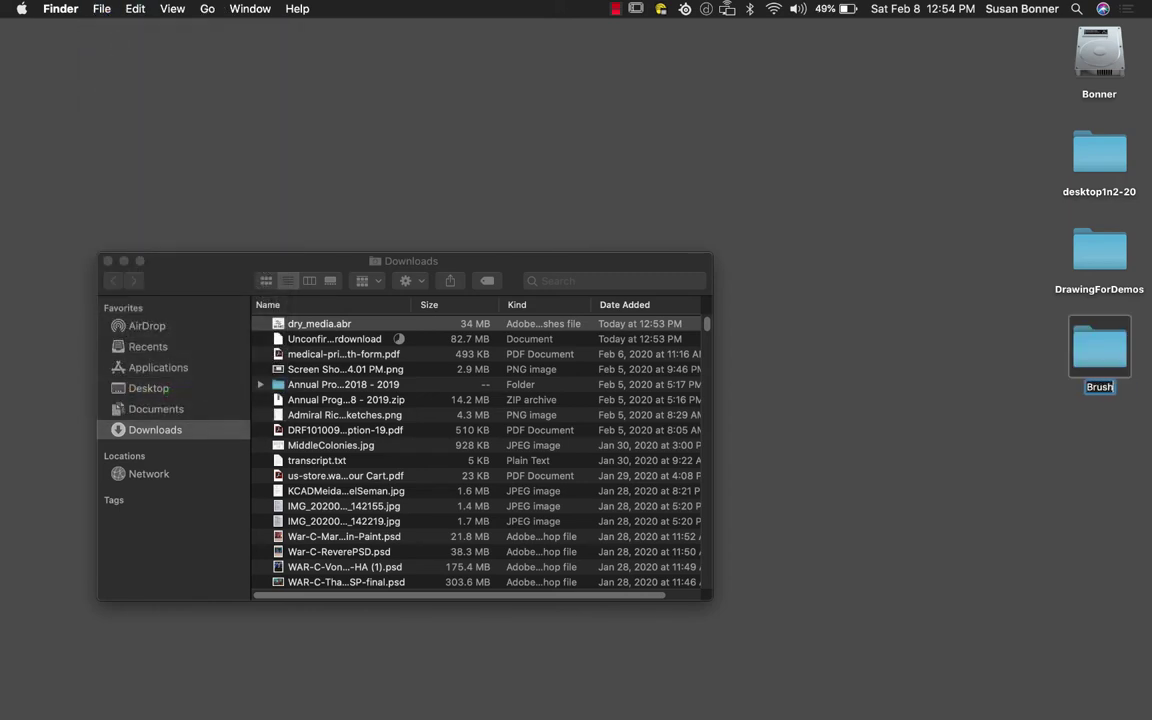
{"action": "type", "text": "es and Pre"}
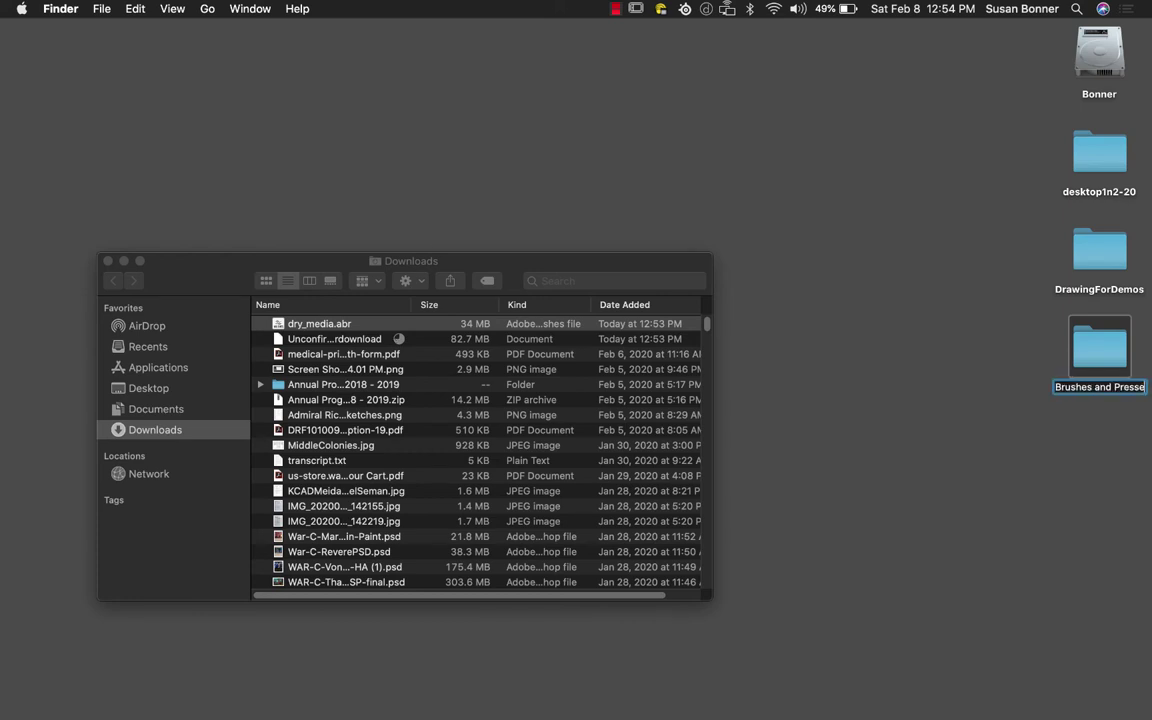
{"action": "type", "text": "sets"}
{"action": "key", "text": "Return"}
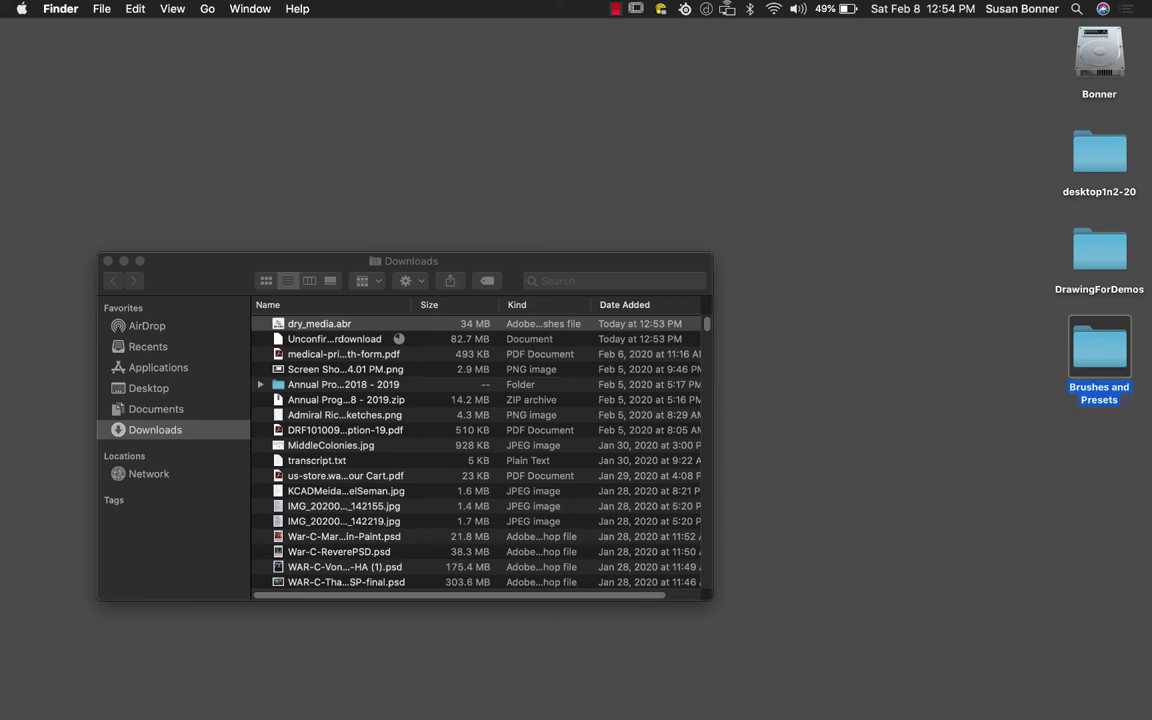
Step: Move dry_media.abr and megapack.abr into Brushes and Presets, then close the Finder windows
{"action": "mouse_move", "coordinate": [305, 324]}
{"action": "left_mouse_down"}
{"action": "mouse_move", "coordinate": [905, 350]}
{"action": "mouse_move", "coordinate": [1090, 378]}
{"action": "left_mouse_up"}
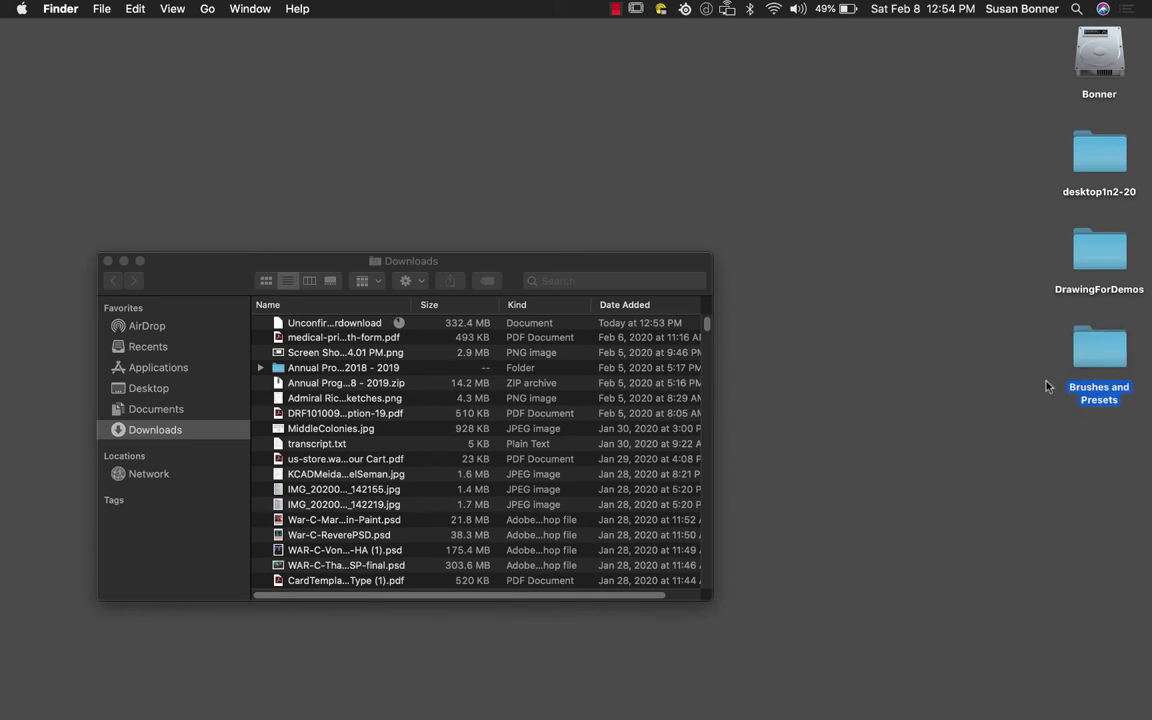
{"action": "double_click", "coordinate": [1100, 360]}
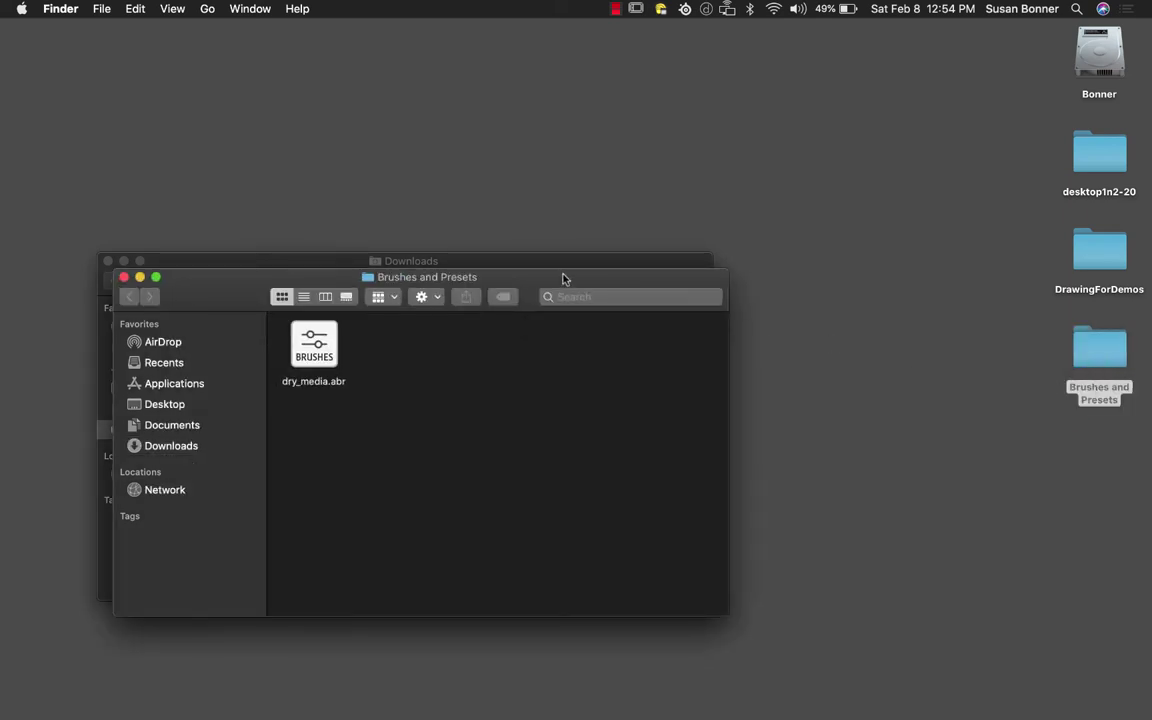
{"action": "mouse_move", "coordinate": [563, 279]}
{"action": "left_mouse_down"}
{"action": "mouse_move", "coordinate": [944, 101]}
{"action": "mouse_move", "coordinate": [953, 82]}
{"action": "left_mouse_up"}
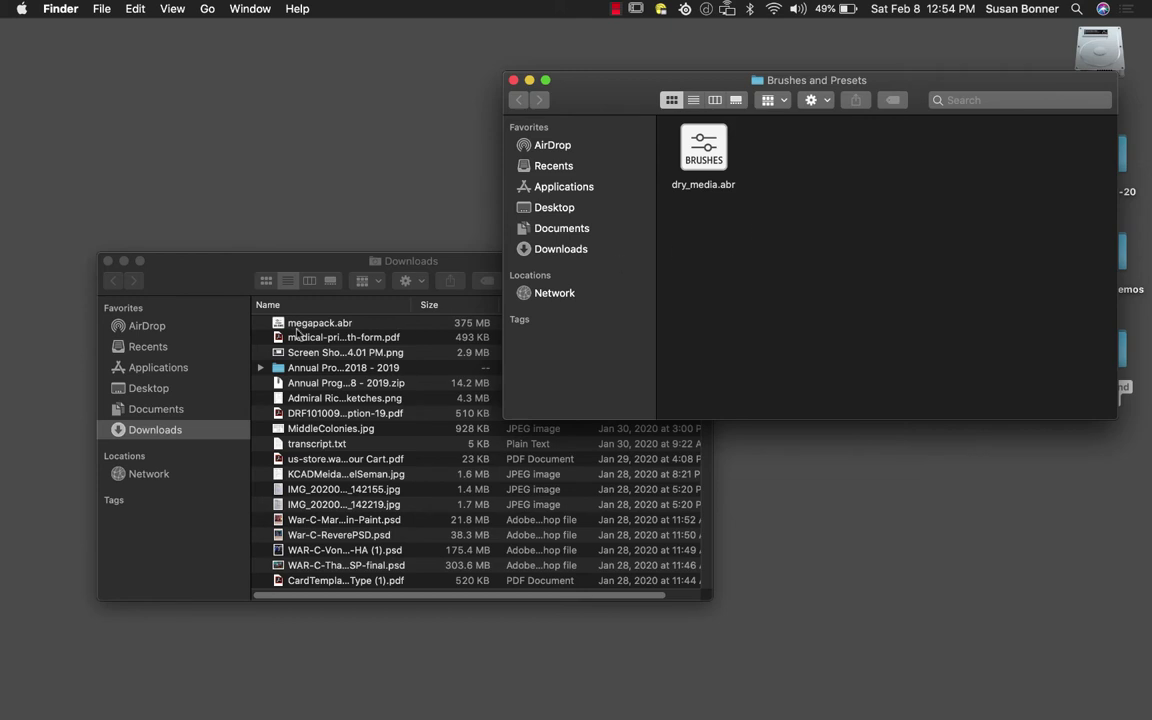
{"action": "left_click_drag", "start_coordinate": [305, 323], "coordinate": [840, 172]}
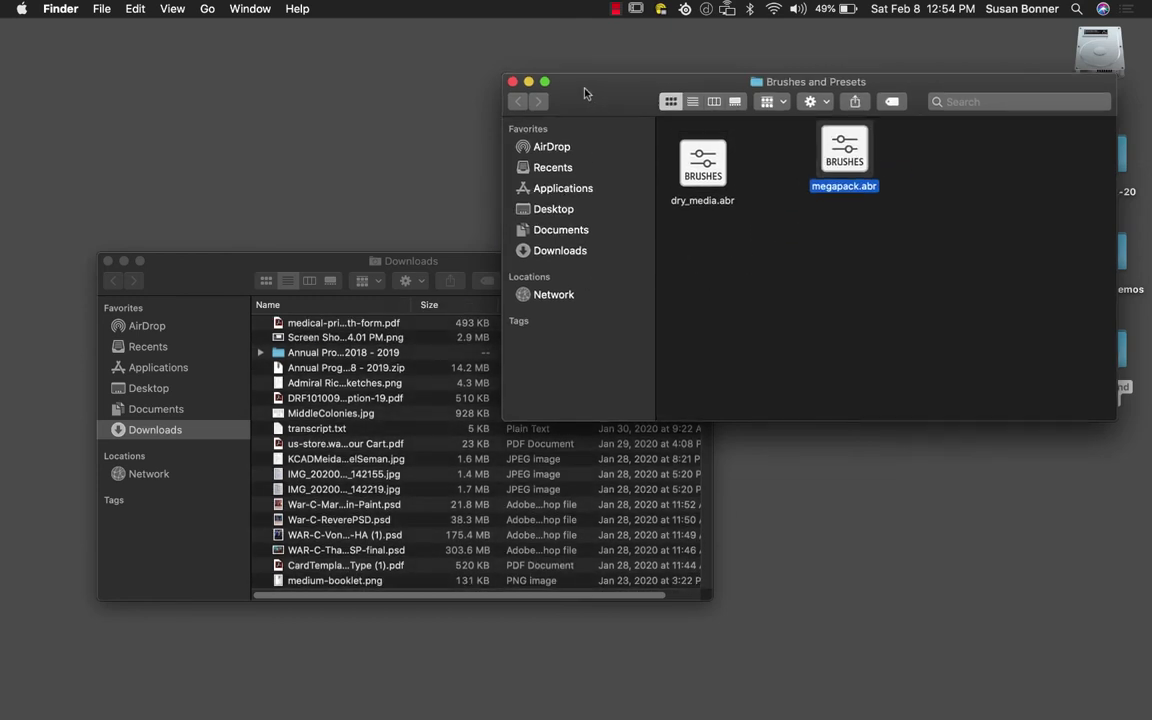
{"action": "left_click", "coordinate": [513, 80]}
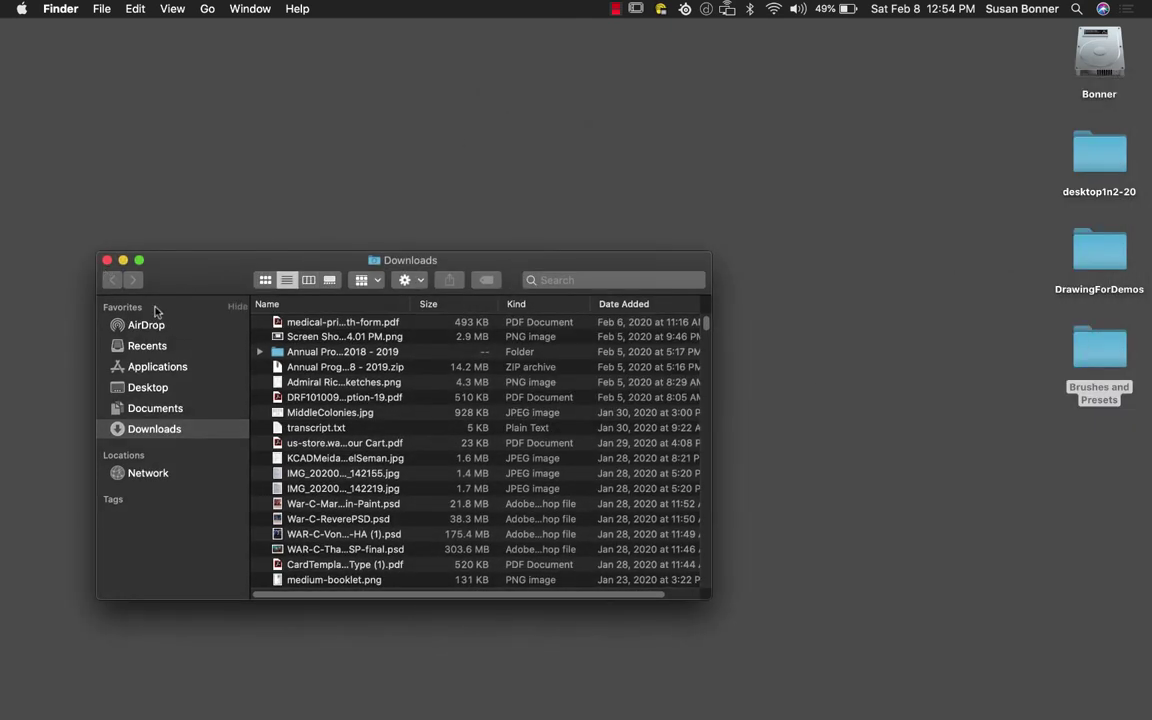
{"action": "left_click", "coordinate": [107, 261]}
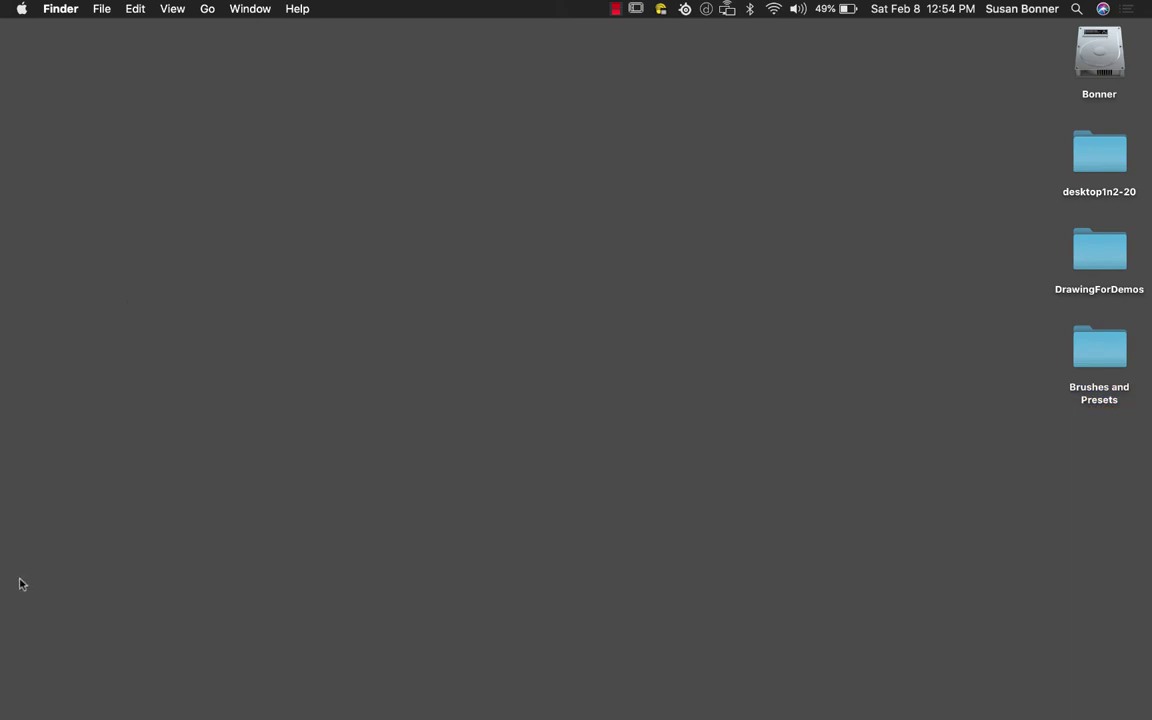
Step: Return to Photoshop and open the Brush Preset picker with Dry Media collapsed
{"action": "mouse_move", "coordinate": [6, 590]}
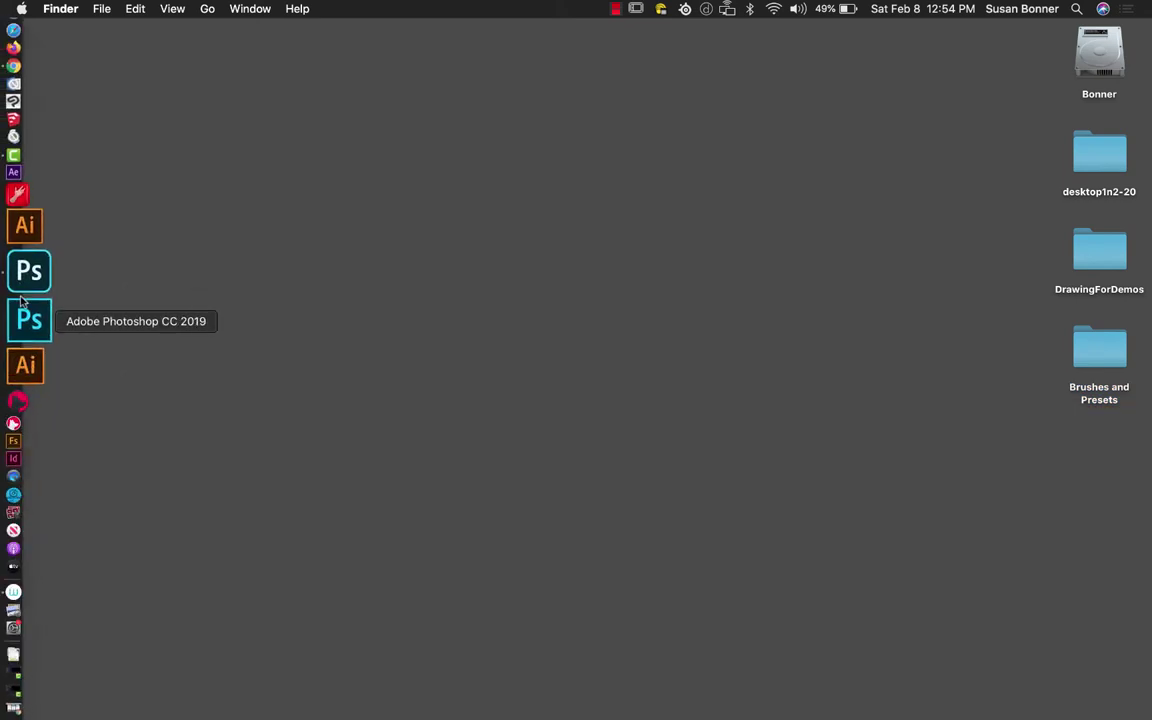
{"action": "left_click", "coordinate": [26, 286]}
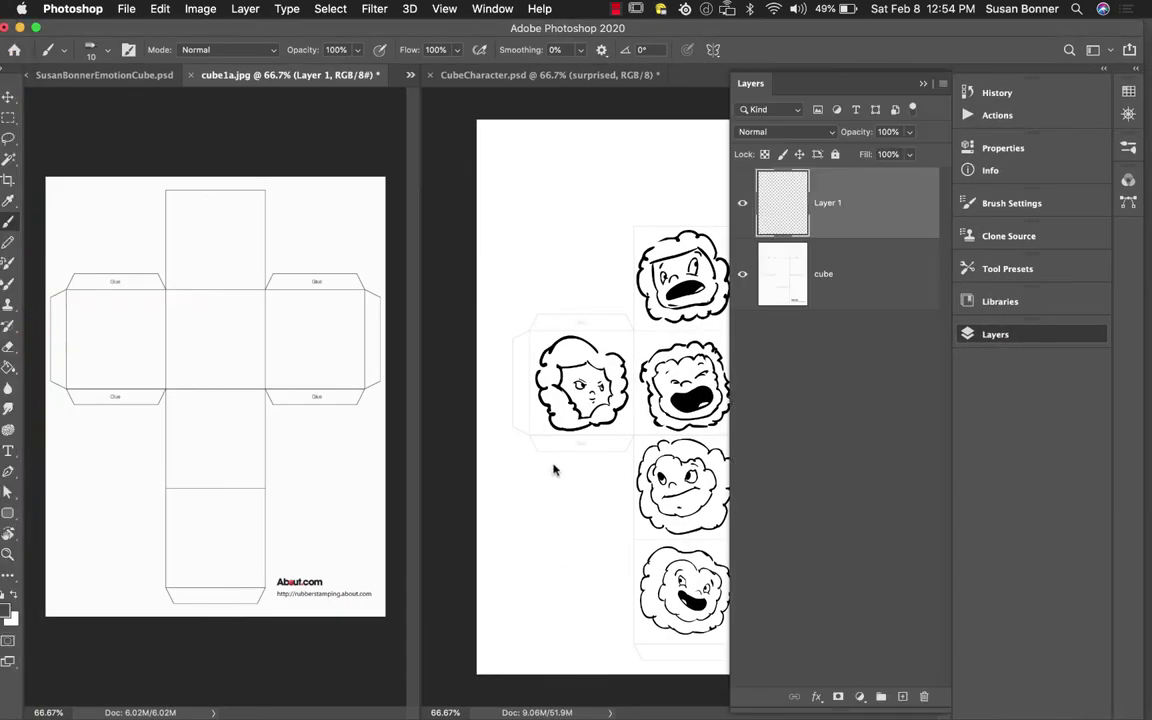
{"action": "left_click", "coordinate": [107, 52]}
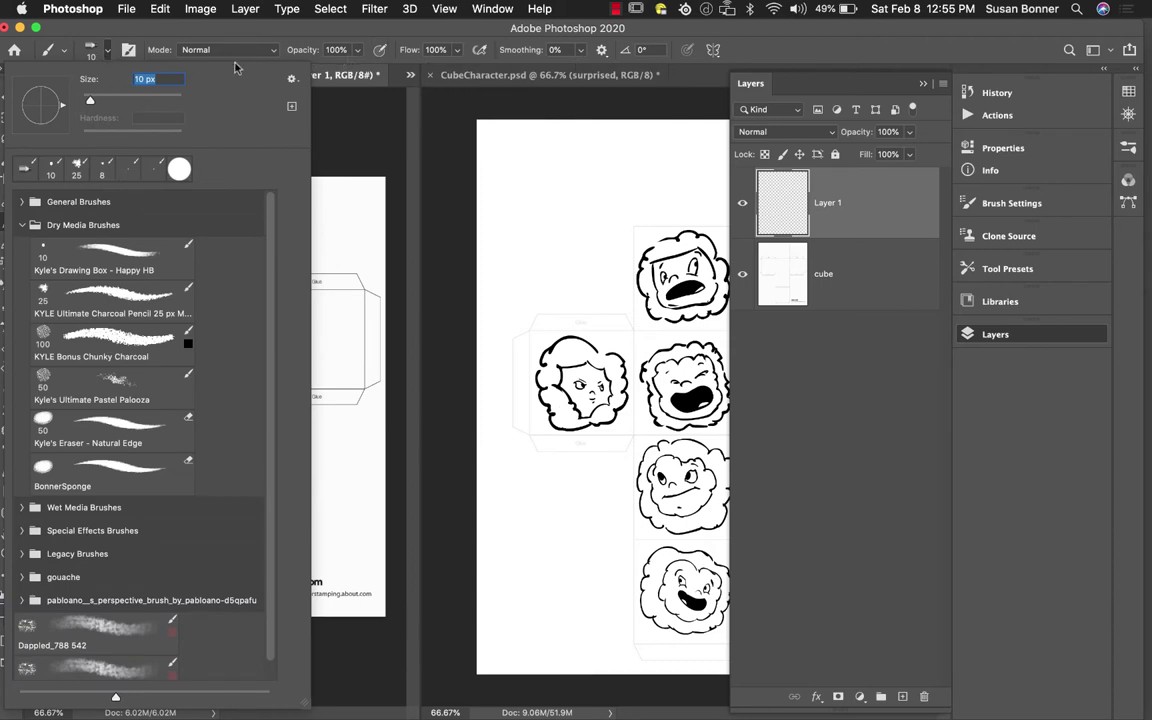
{"action": "left_click", "coordinate": [22, 225]}
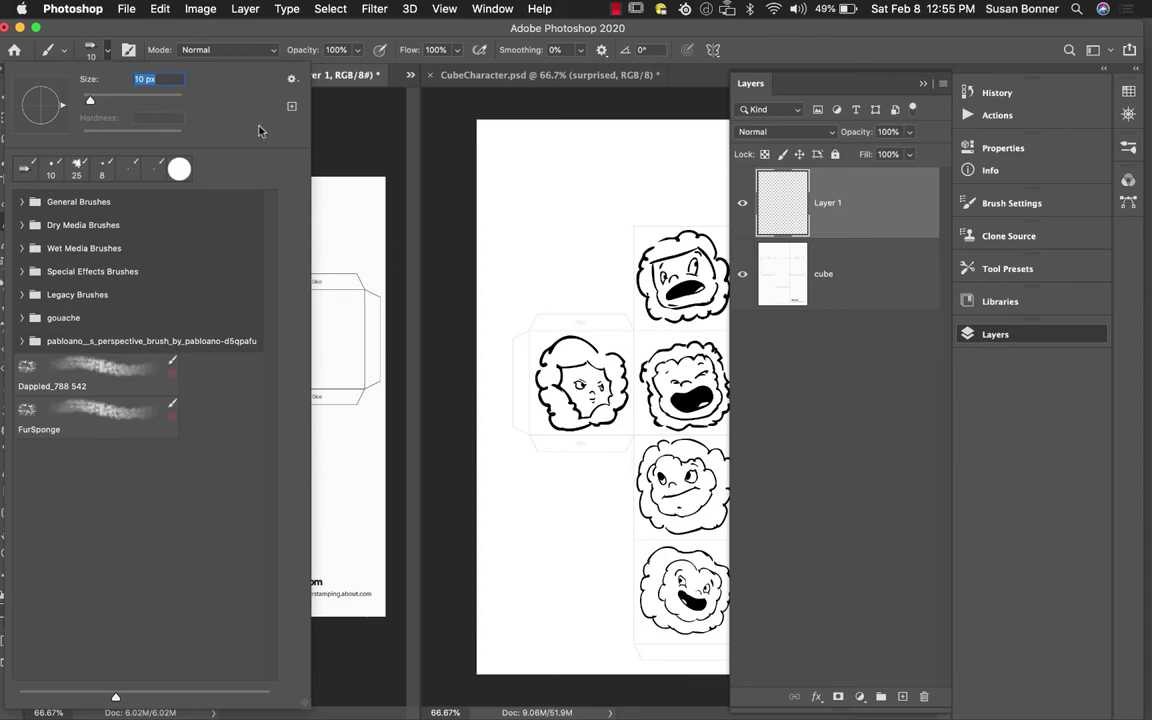
Step: Import megapack.abr from Desktop/Brushes and Presets into the brush presets
{"action": "left_click", "coordinate": [293, 80]}
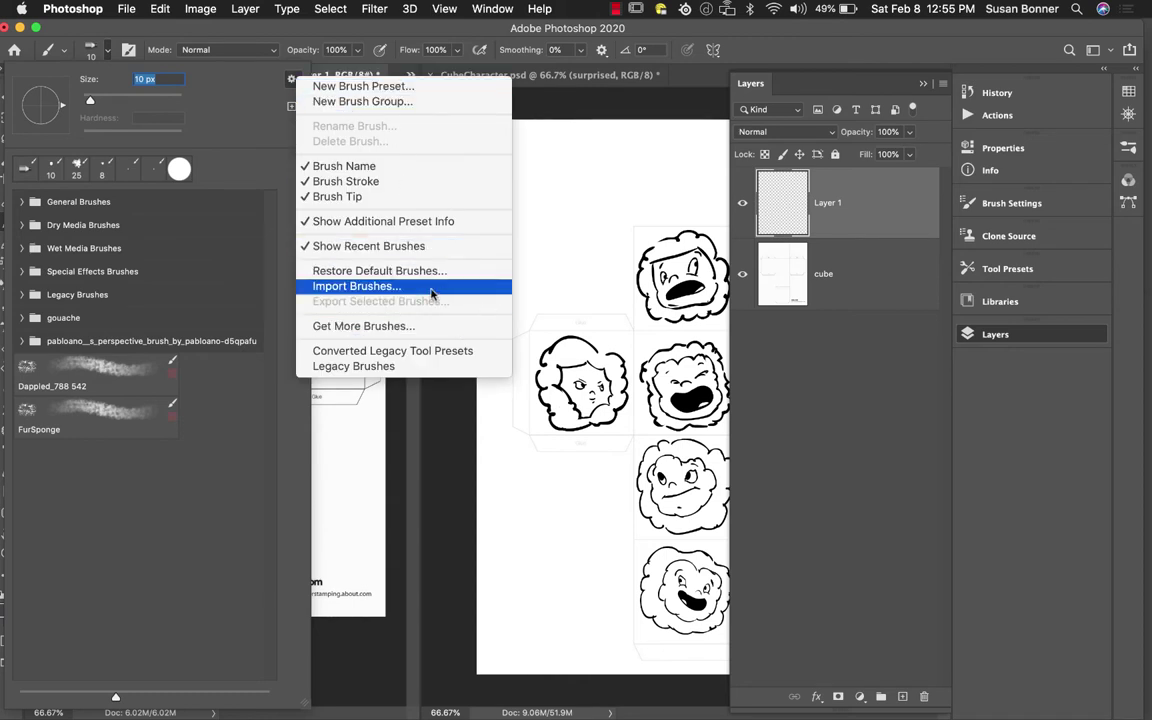
{"action": "left_click", "coordinate": [372, 288]}
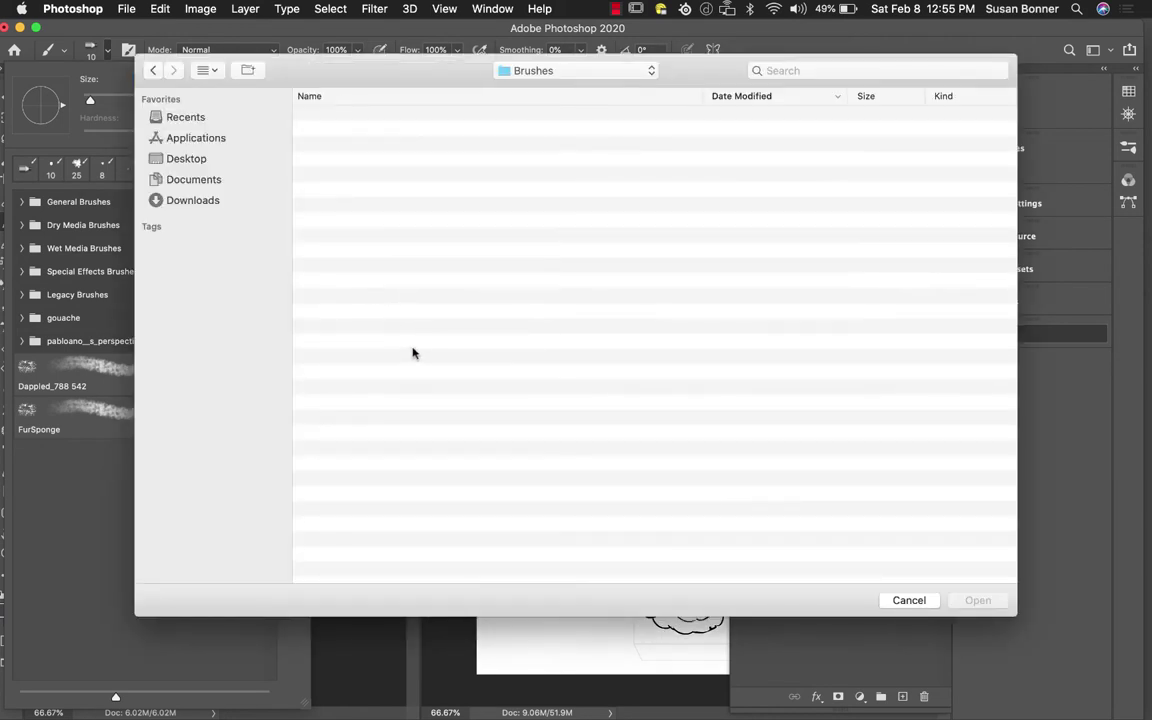
{"action": "left_click", "coordinate": [190, 158]}
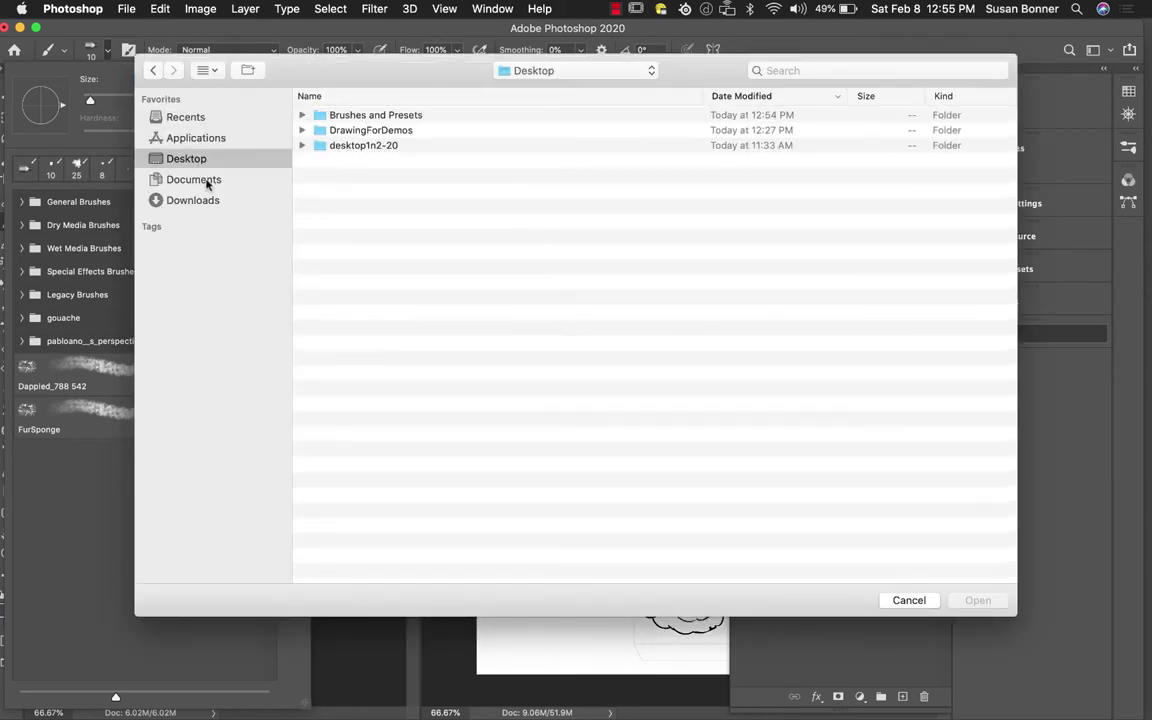
{"action": "left_click", "coordinate": [303, 116]}
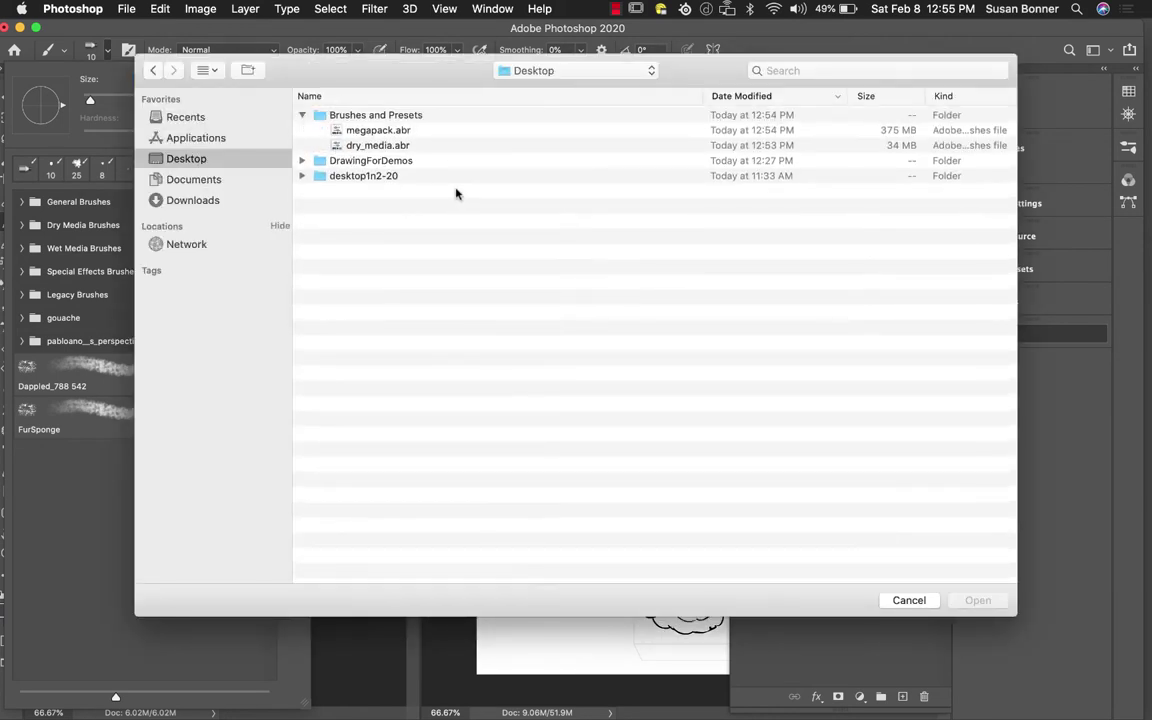
{"action": "left_click", "coordinate": [360, 131]}
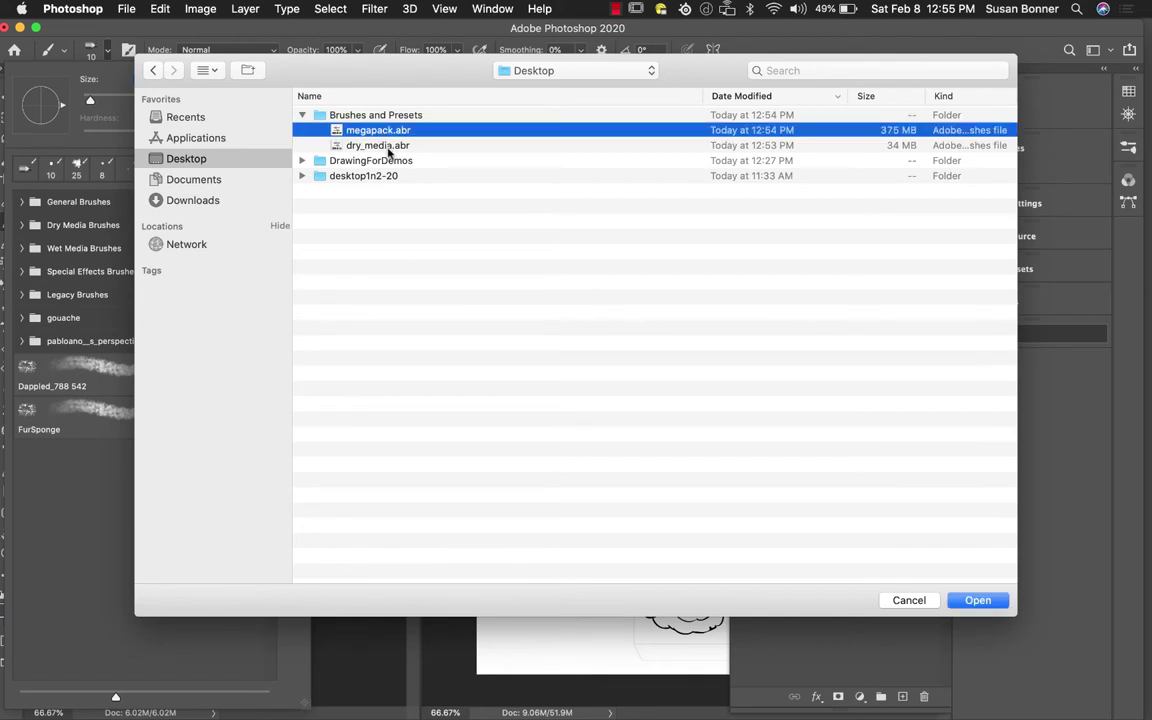
{"action": "left_click", "coordinate": [977, 600]}
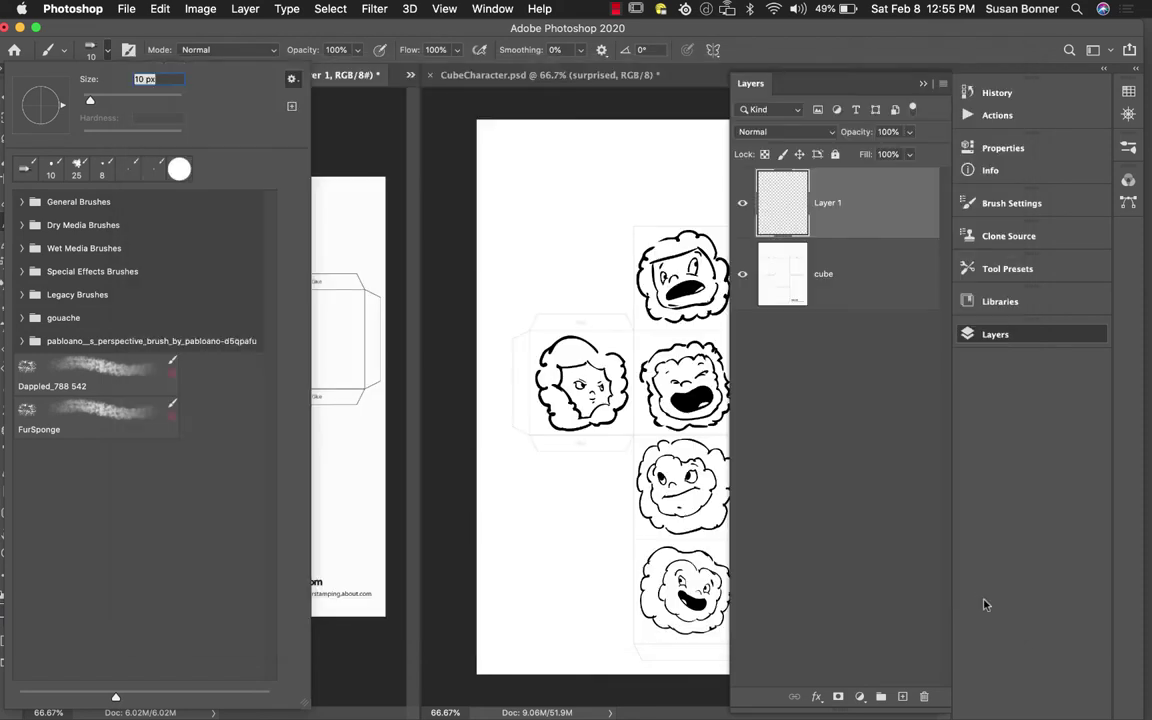
{"action": "left_click", "coordinate": [24, 224]}
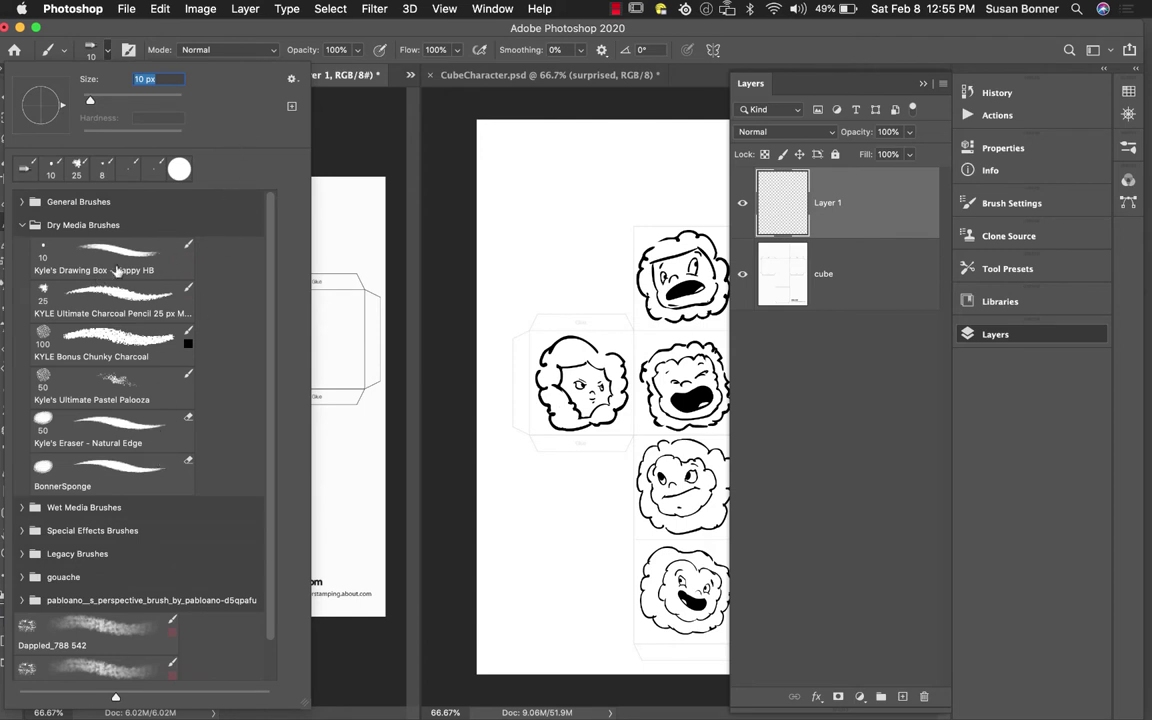
{"action": "left_click", "coordinate": [22, 224]}
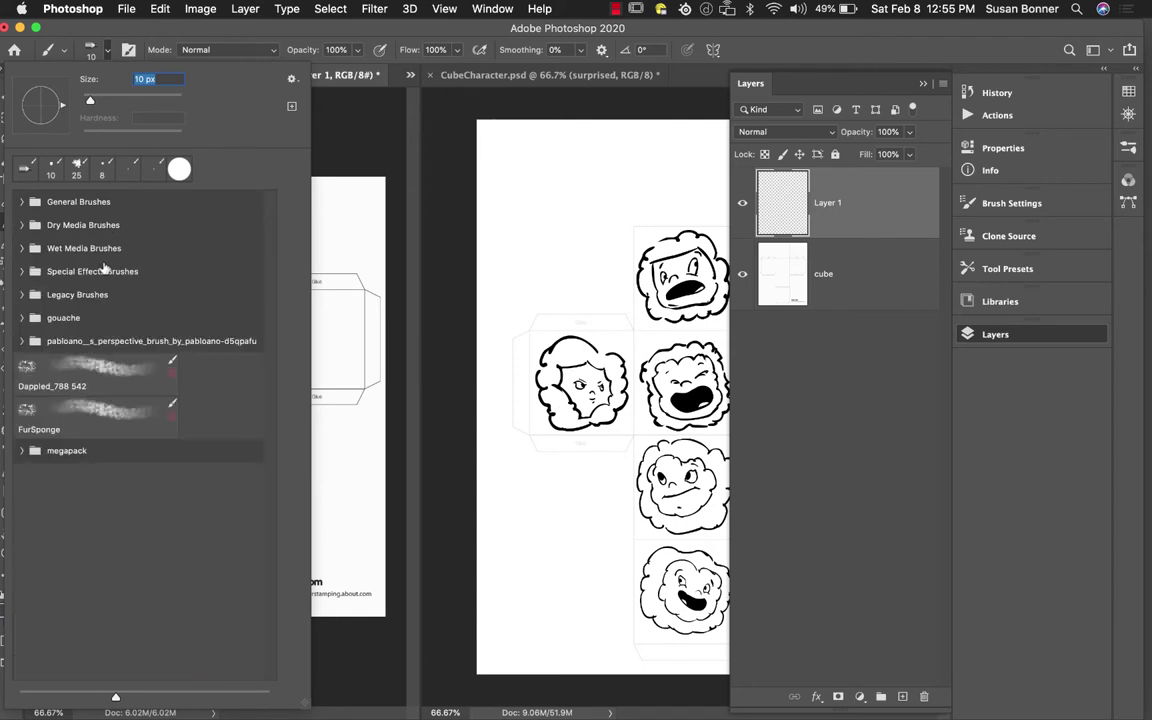
Step: Import the dry_media.abr brush file into the brush presets
{"action": "left_click", "coordinate": [291, 78]}
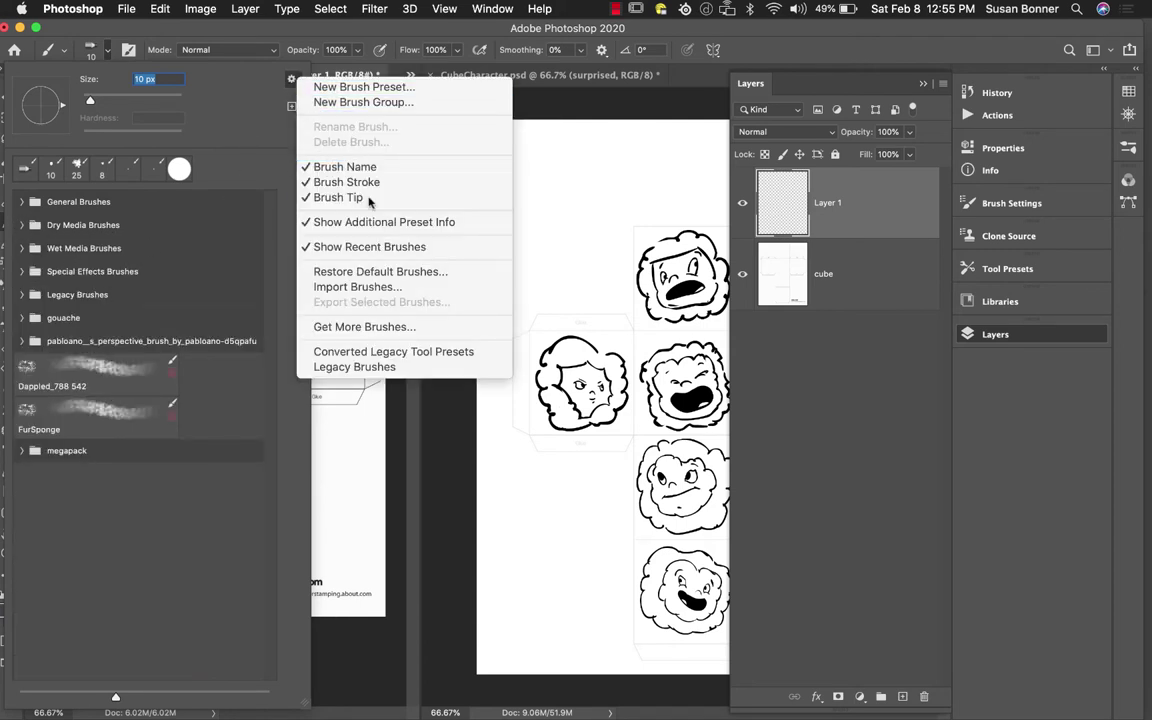
{"action": "left_click", "coordinate": [358, 287]}
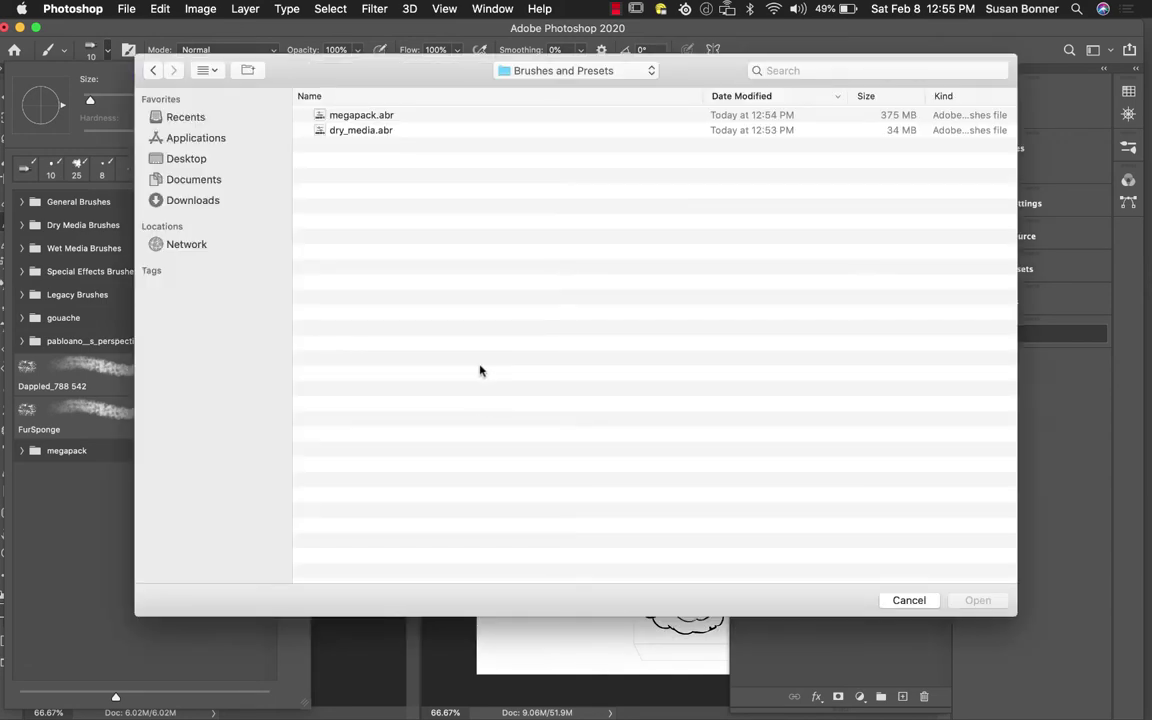
{"action": "left_click", "coordinate": [352, 130]}
{"action": "left_click", "coordinate": [978, 601]}
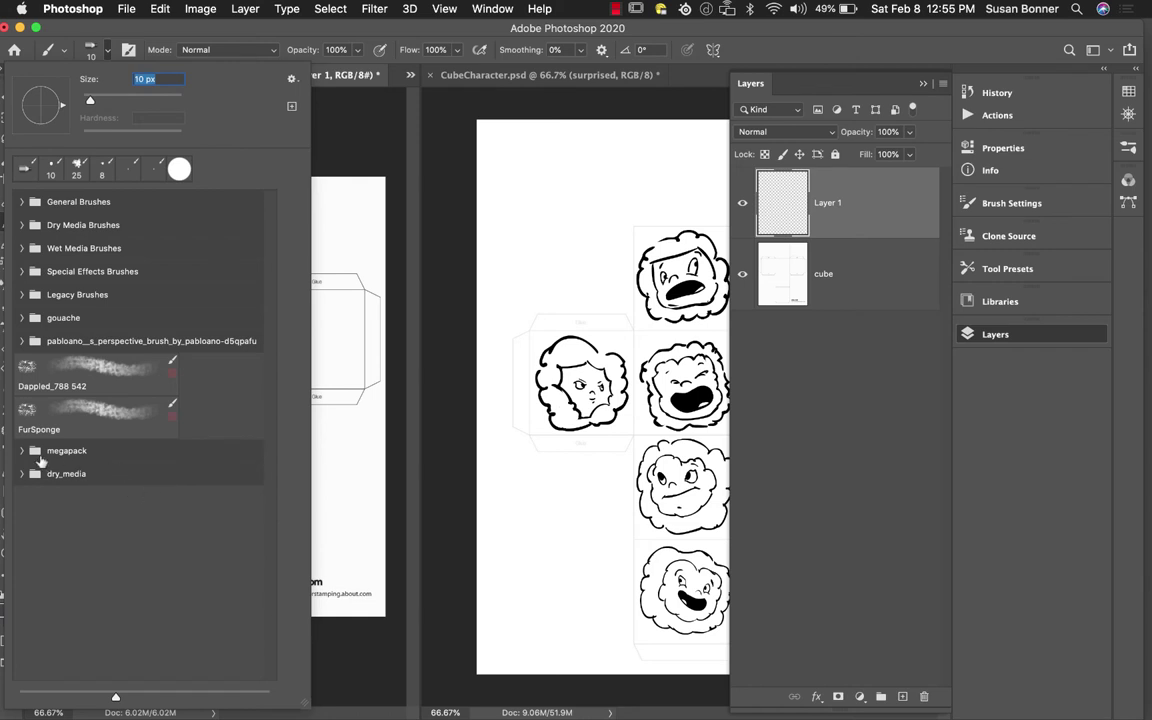
Step: Make Kyle's Dry Media - Perfect Pencil Basic at 6 px the active brush
{"action": "left_click", "coordinate": [22, 473]}
{"action": "mouse_move", "coordinate": [266, 305]}
{"action": "left_mouse_down"}
{"action": "mouse_move", "coordinate": [263, 608]}
{"action": "mouse_move", "coordinate": [267, 310]}
{"action": "mouse_move", "coordinate": [267, 326]}
{"action": "left_mouse_up"}
{"action": "scroll", "coordinate": [263, 608], "scroll_direction": "down", "scroll_amount": 5}
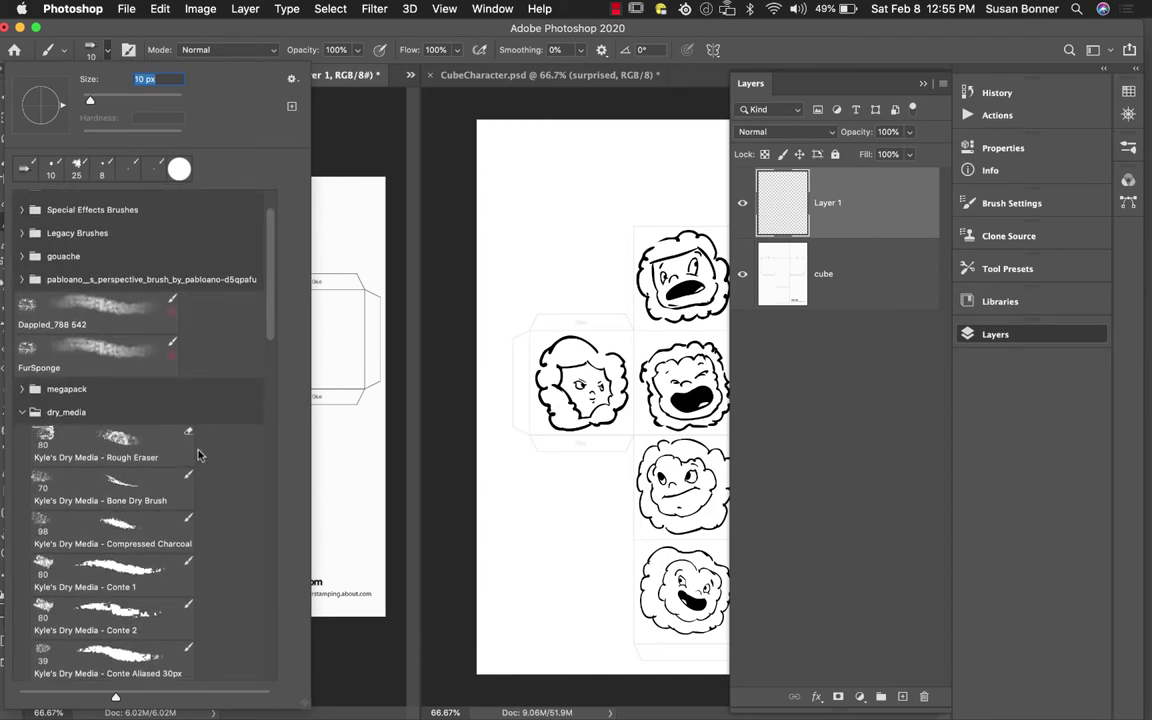
{"action": "left_click", "coordinate": [87, 393]}
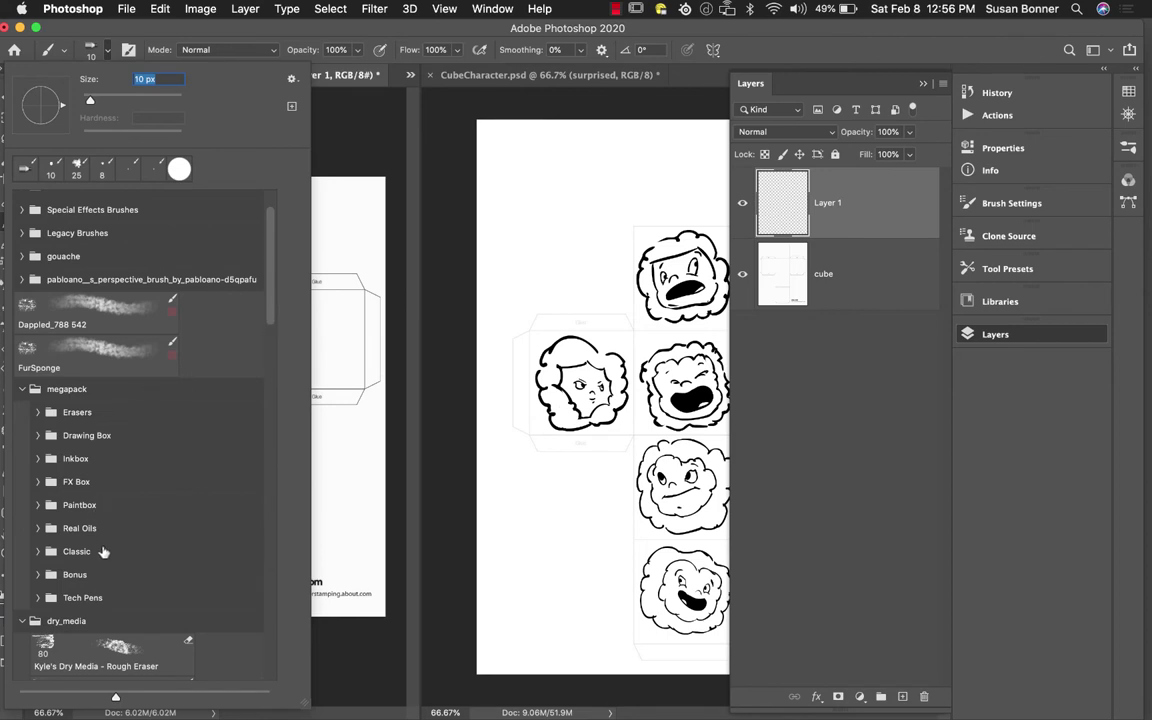
{"action": "left_click", "coordinate": [40, 392]}
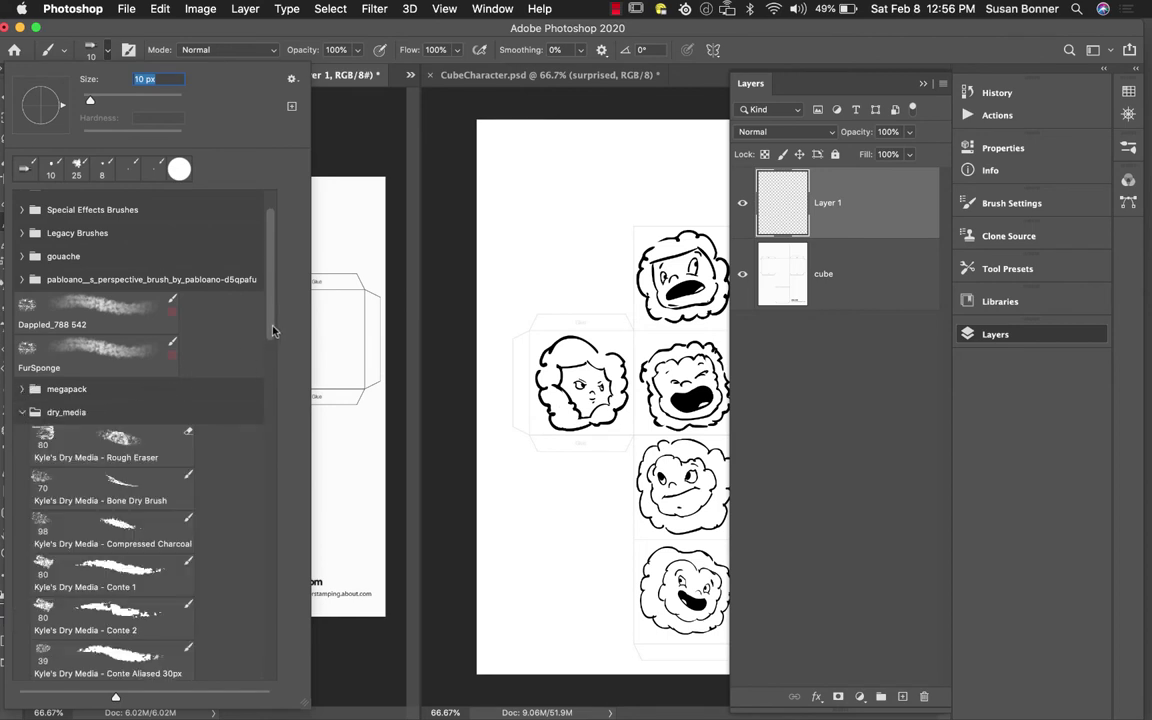
{"action": "left_click_drag", "start_coordinate": [270, 333], "coordinate": [252, 540]}
{"action": "left_click", "coordinate": [117, 447]}
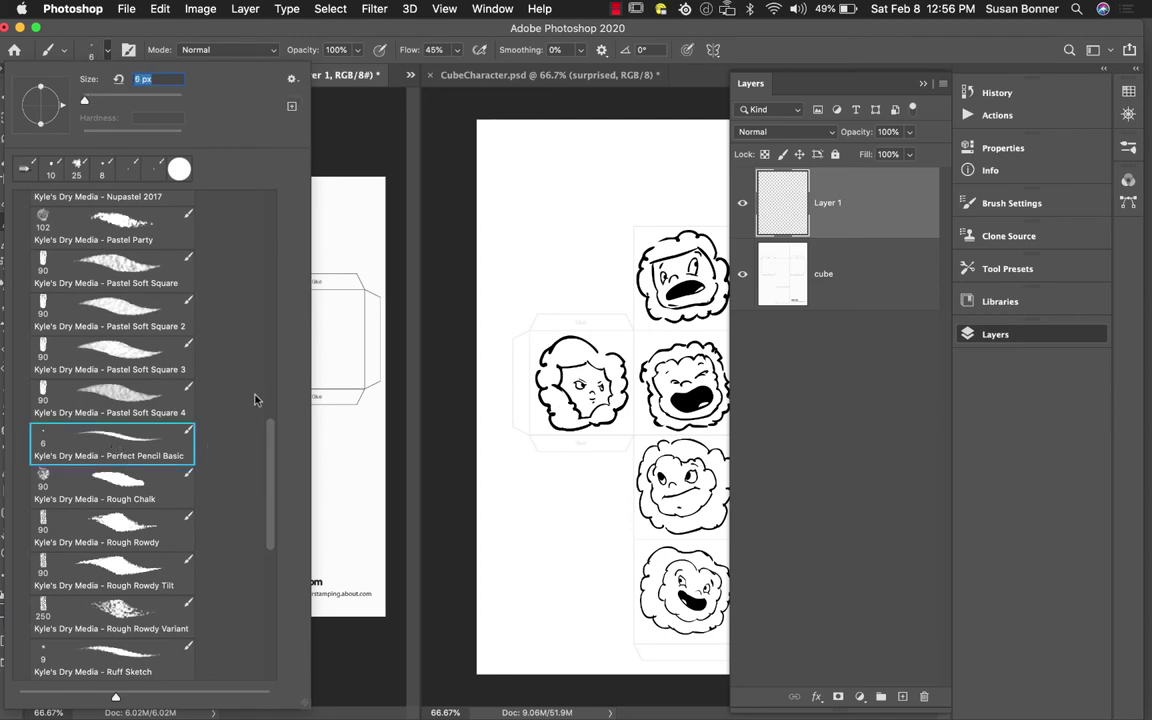
{"action": "left_click", "coordinate": [371, 134]}
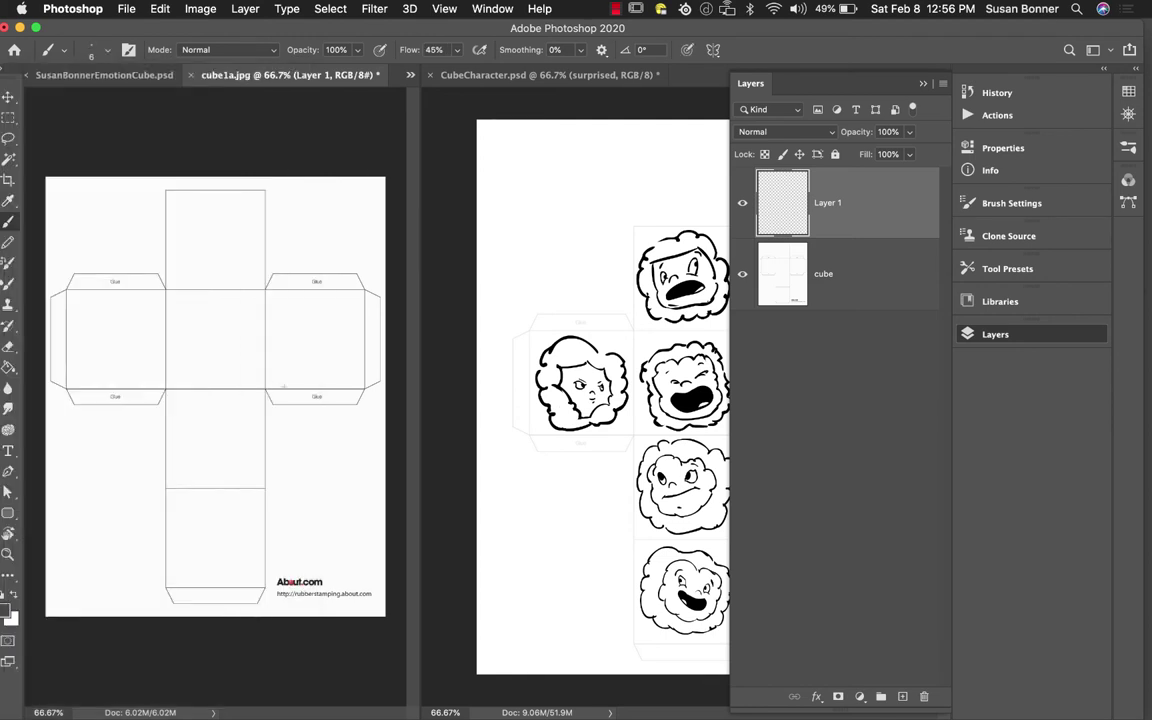
Step: Zoom the cube template to 200% and sketch a trial arched eye stroke
{"action": "key", "text": "z"}
{"action": "left_click", "coordinate": [226, 346]}
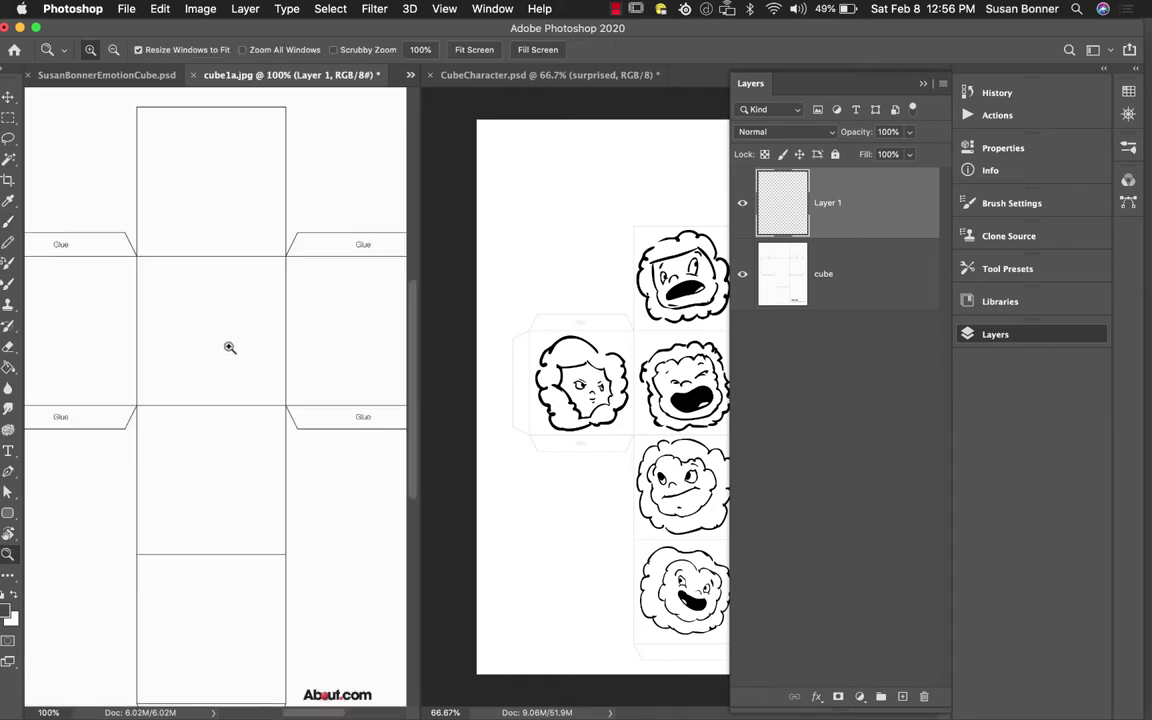
{"action": "left_click", "coordinate": [231, 376]}
{"action": "scroll", "coordinate": [250, 300], "scroll_direction": "down", "scroll_amount": 5}
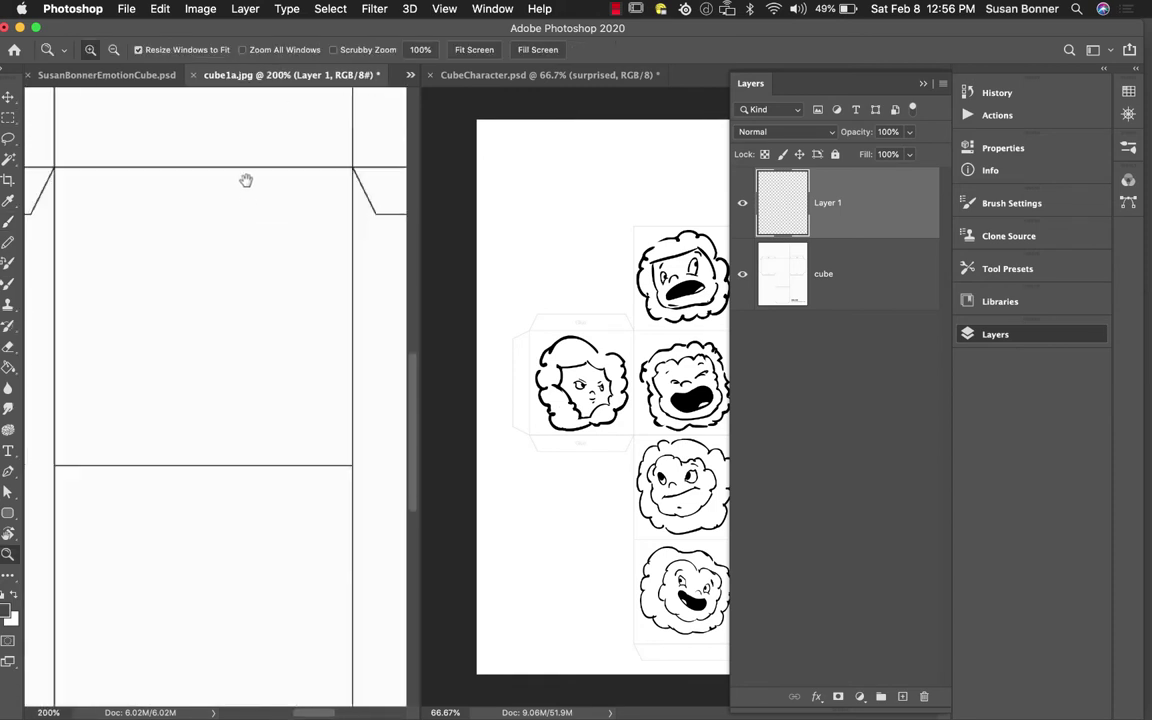
{"action": "scroll", "coordinate": [263, 387], "scroll_direction": "down", "scroll_amount": 1}
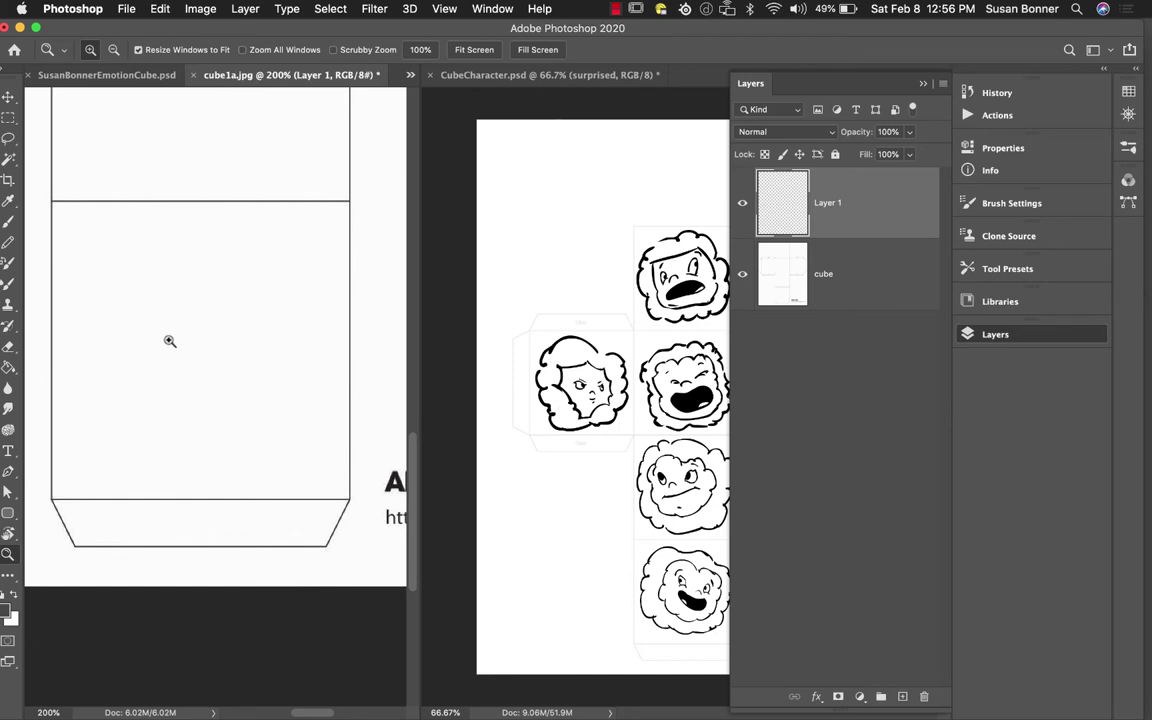
{"action": "key", "text": "b"}
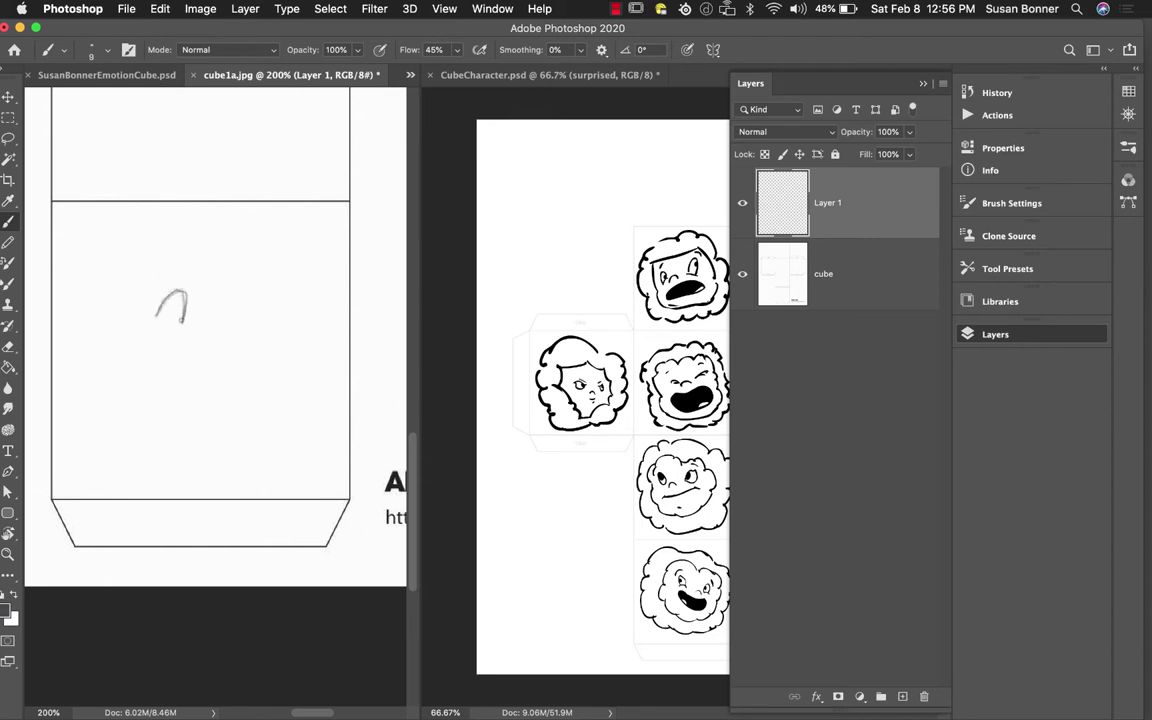
{"action": "left_click_drag", "start_coordinate": [217, 319], "coordinate": [241, 302]}
Step: Choose the animator pencil brush from the megapack's Drawing Box set
{"action": "left_click", "coordinate": [108, 50]}
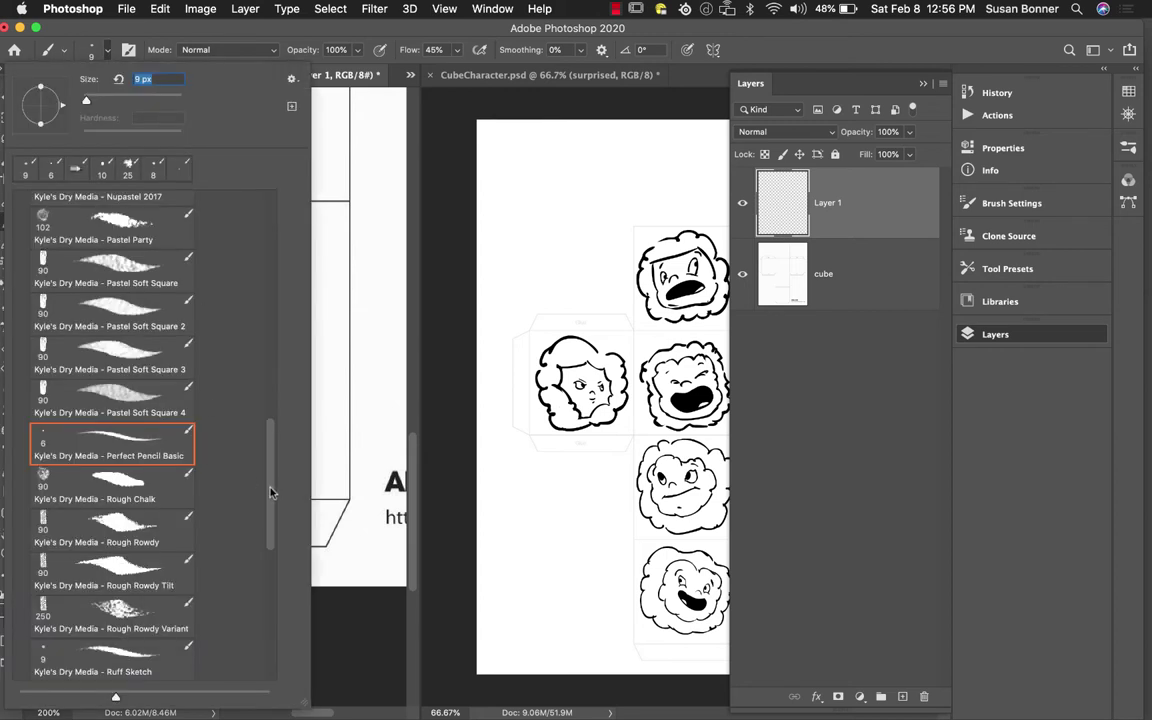
{"action": "mouse_move", "coordinate": [268, 492]}
{"action": "left_mouse_down"}
{"action": "mouse_move", "coordinate": [270, 527]}
{"action": "mouse_move", "coordinate": [270, 279]}
{"action": "left_mouse_up"}
{"action": "left_click", "coordinate": [22, 397]}
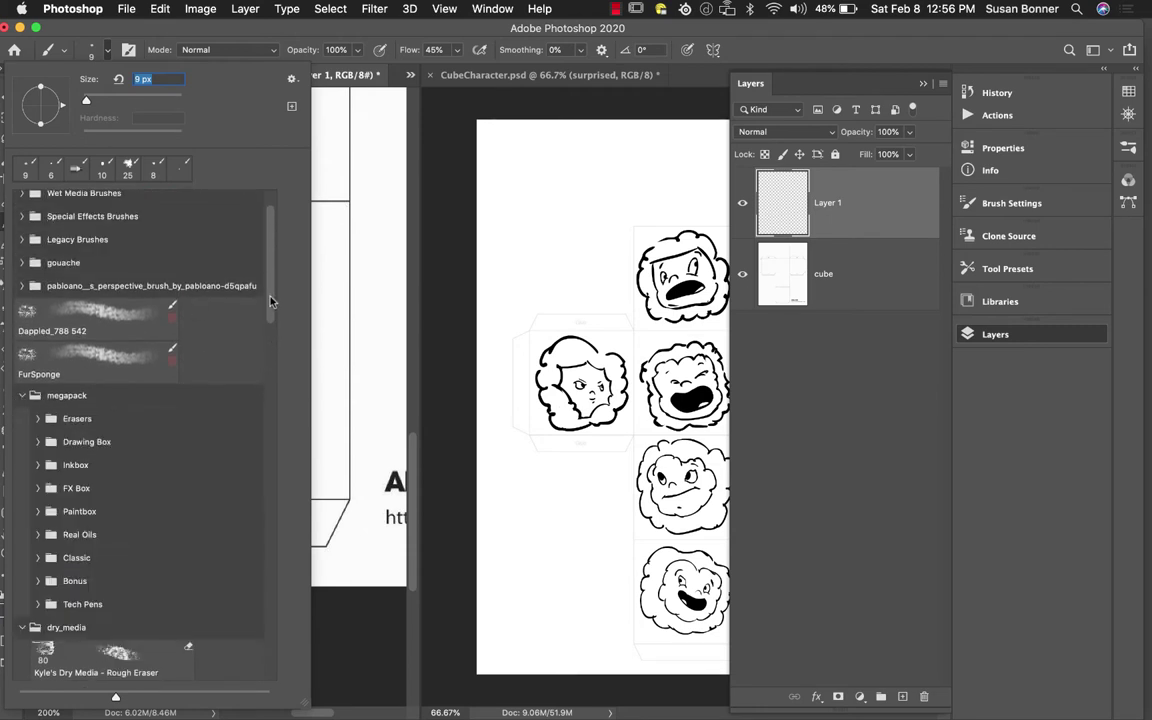
{"action": "left_click", "coordinate": [38, 441]}
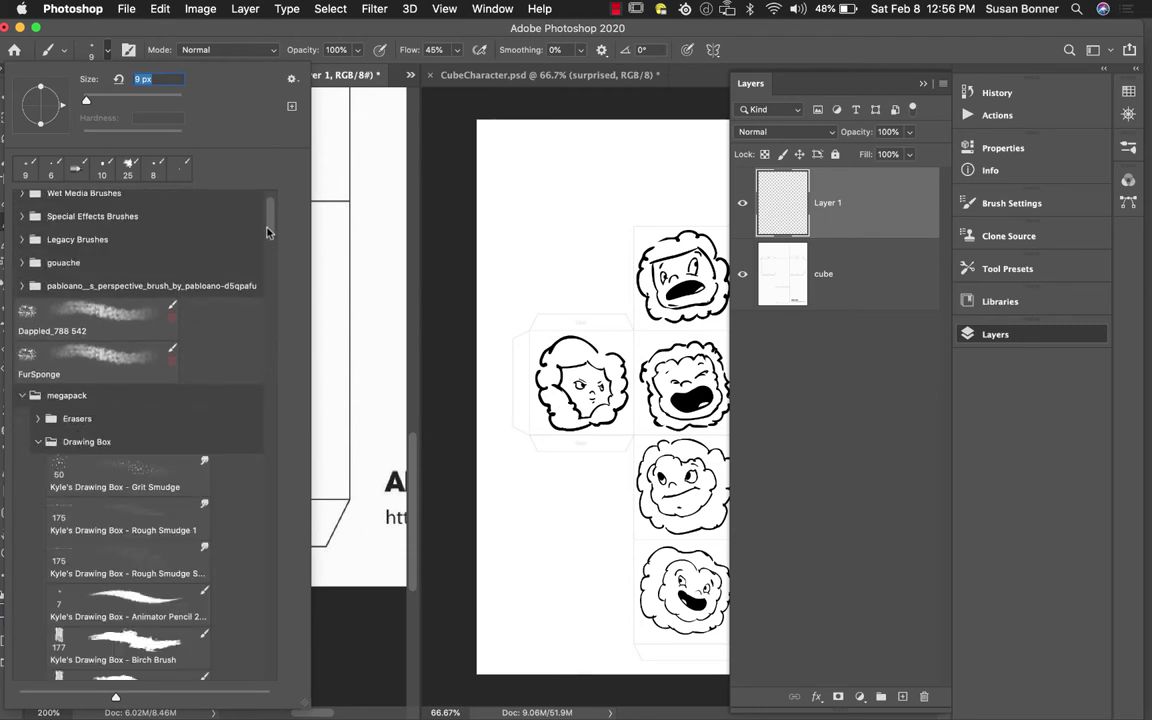
{"action": "left_click_drag", "start_coordinate": [267, 231], "coordinate": [267, 245]}
{"action": "left_click", "coordinate": [171, 455]}
{"action": "left_click", "coordinate": [418, 32]}
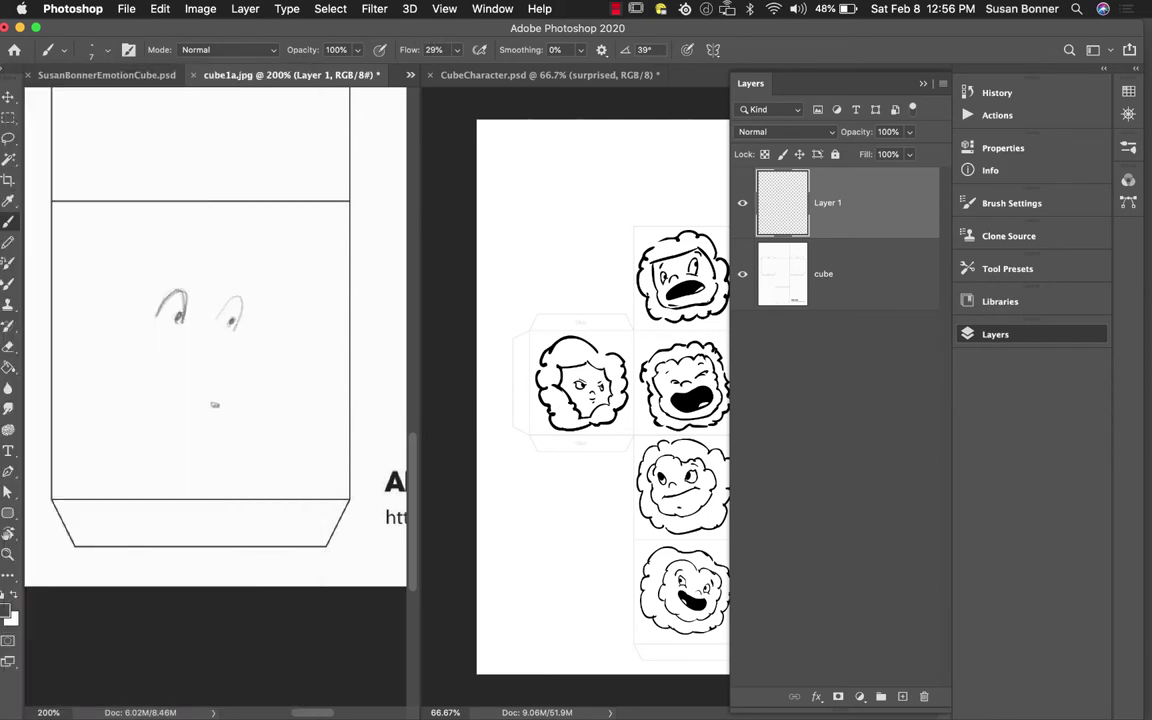
Step: Add Layer 2, hide Layer 1, and draw two eye arcs side by side
{"action": "left_click", "coordinate": [902, 696]}
{"action": "left_click", "coordinate": [742, 274]}
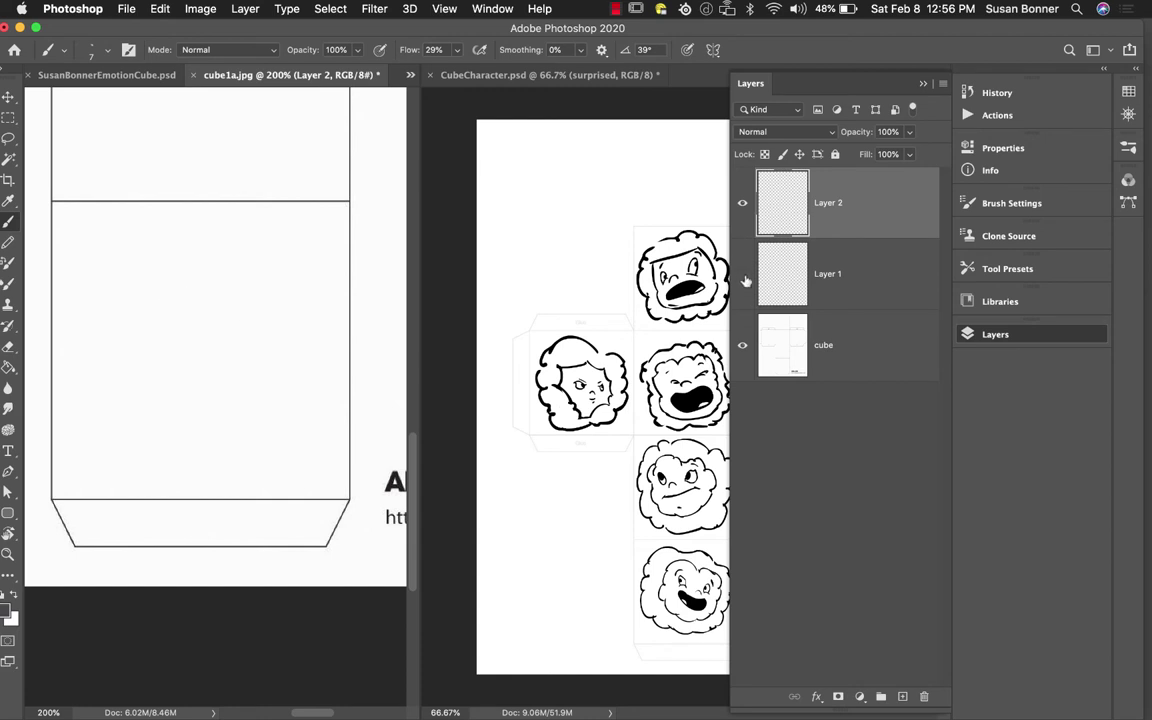
{"action": "mouse_move", "coordinate": [136, 315]}
{"action": "left_mouse_down"}
{"action": "mouse_move", "coordinate": [145, 274]}
{"action": "mouse_move", "coordinate": [156, 312]}
{"action": "left_mouse_up"}
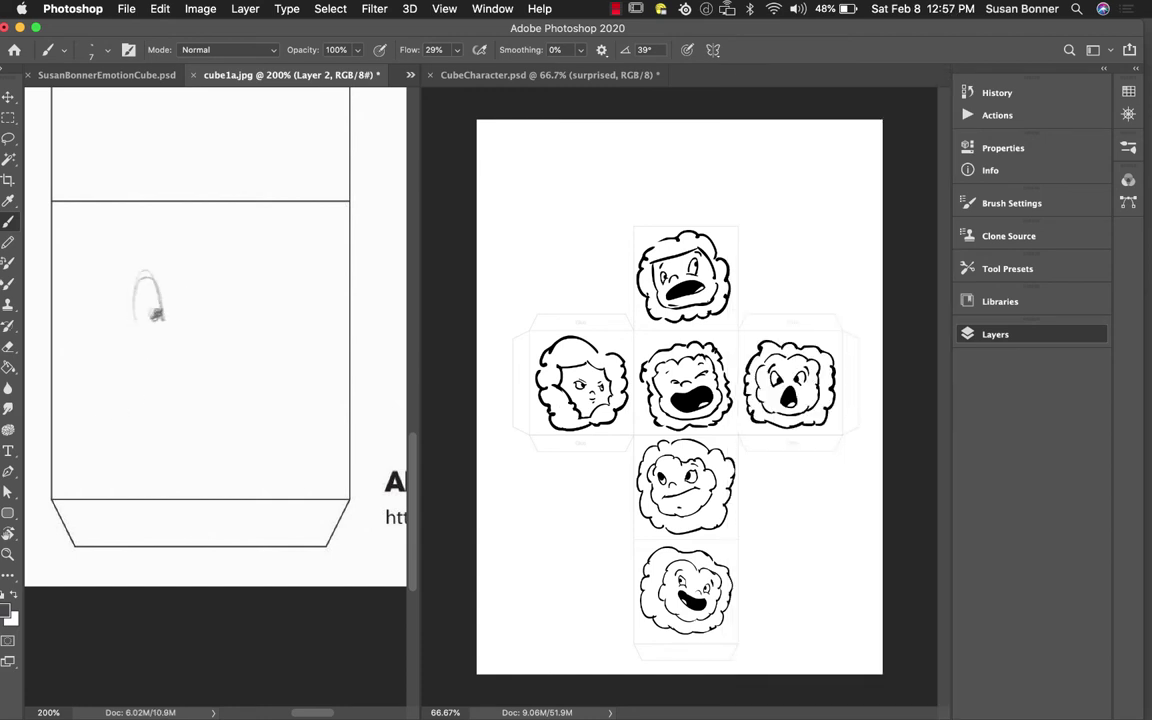
{"action": "mouse_move", "coordinate": [238, 306]}
{"action": "left_mouse_down"}
{"action": "mouse_move", "coordinate": [266, 290]}
{"action": "mouse_move", "coordinate": [270, 308]}
{"action": "left_mouse_up"}
{"action": "key", "text": "F7"}
Step: Check the image size of cube1a.jpg and CubeCharacter without changing either
{"action": "left_click", "coordinate": [200, 8]}
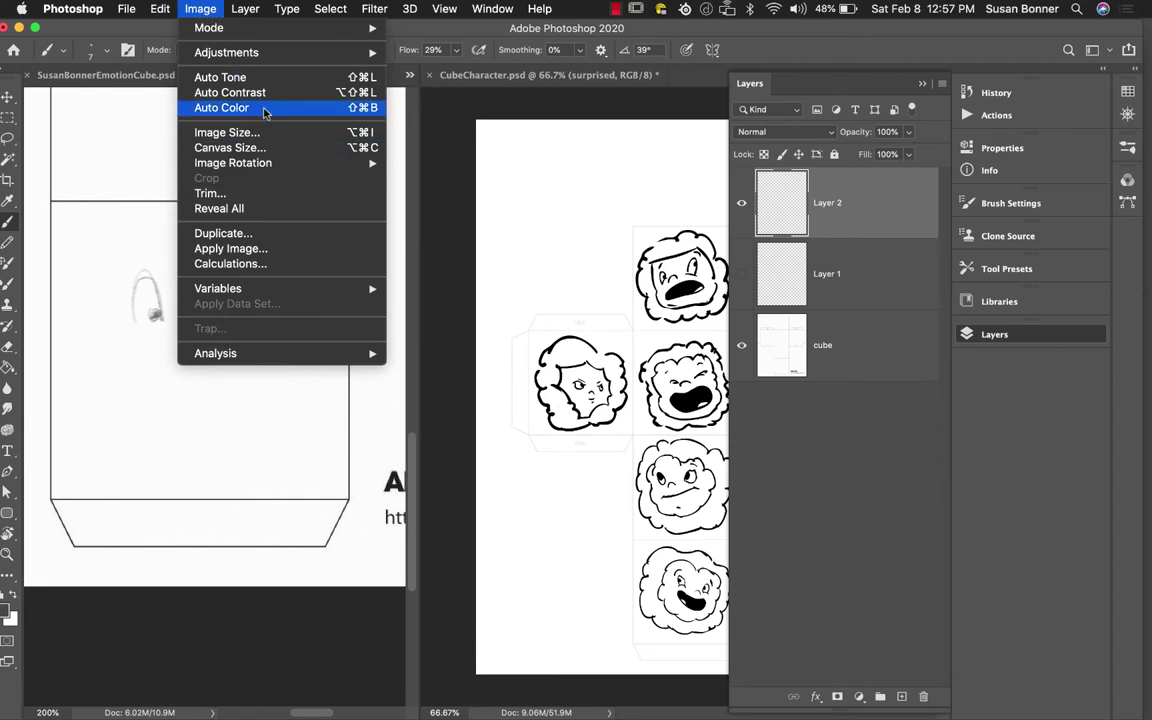
{"action": "left_click", "coordinate": [255, 133]}
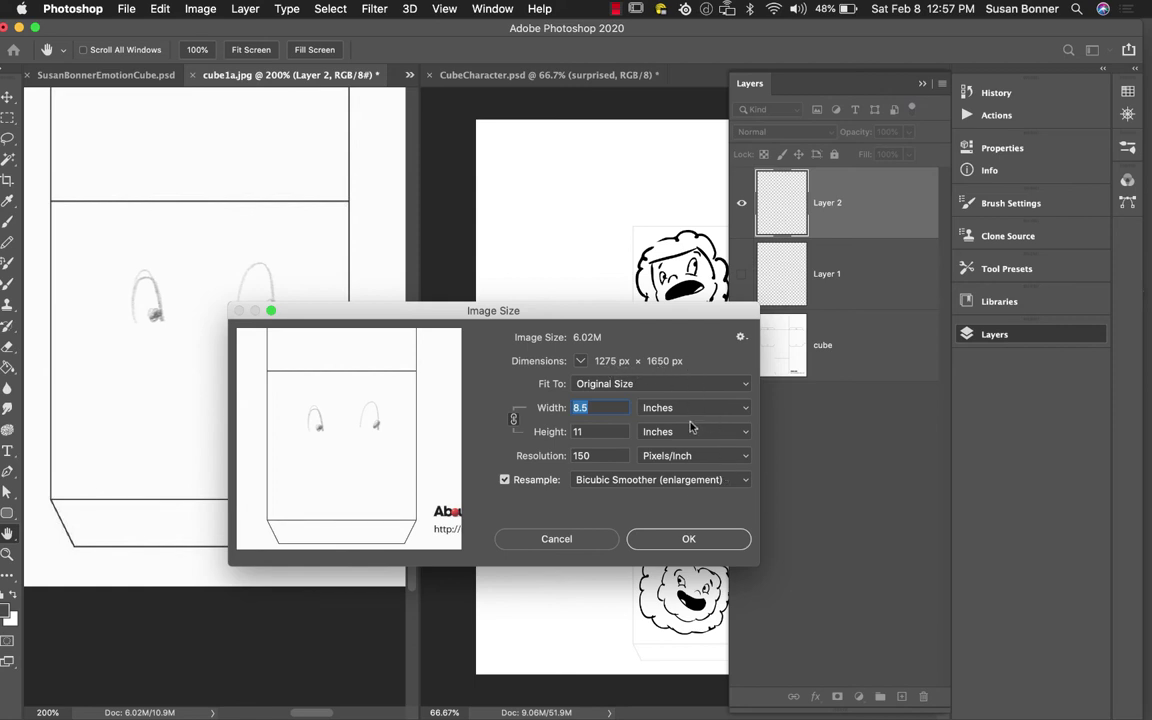
{"action": "left_click", "coordinate": [591, 542]}
{"action": "left_click", "coordinate": [640, 97]}
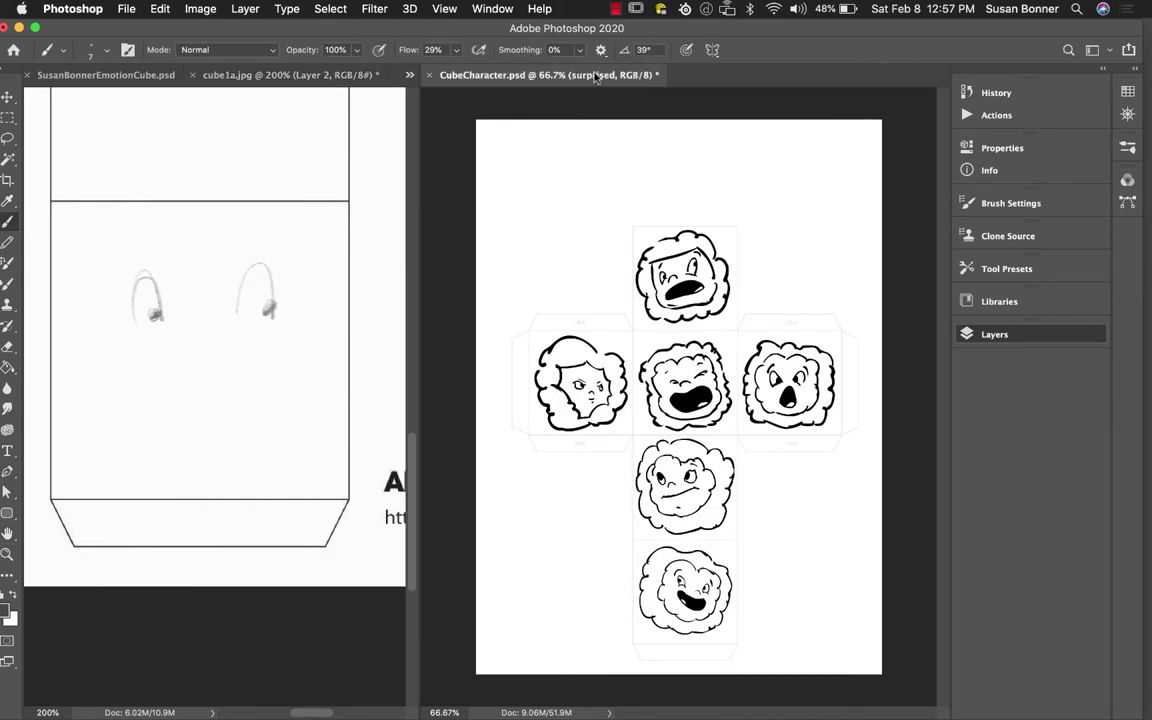
{"action": "left_click", "coordinate": [195, 10]}
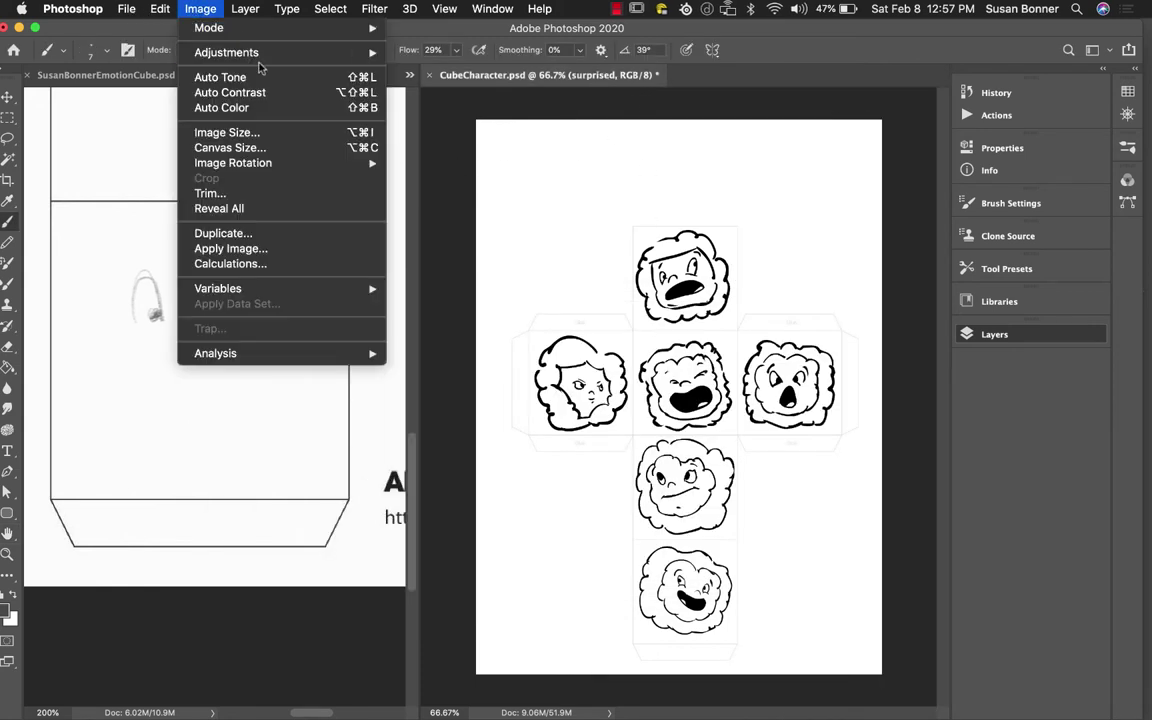
{"action": "left_click", "coordinate": [288, 141]}
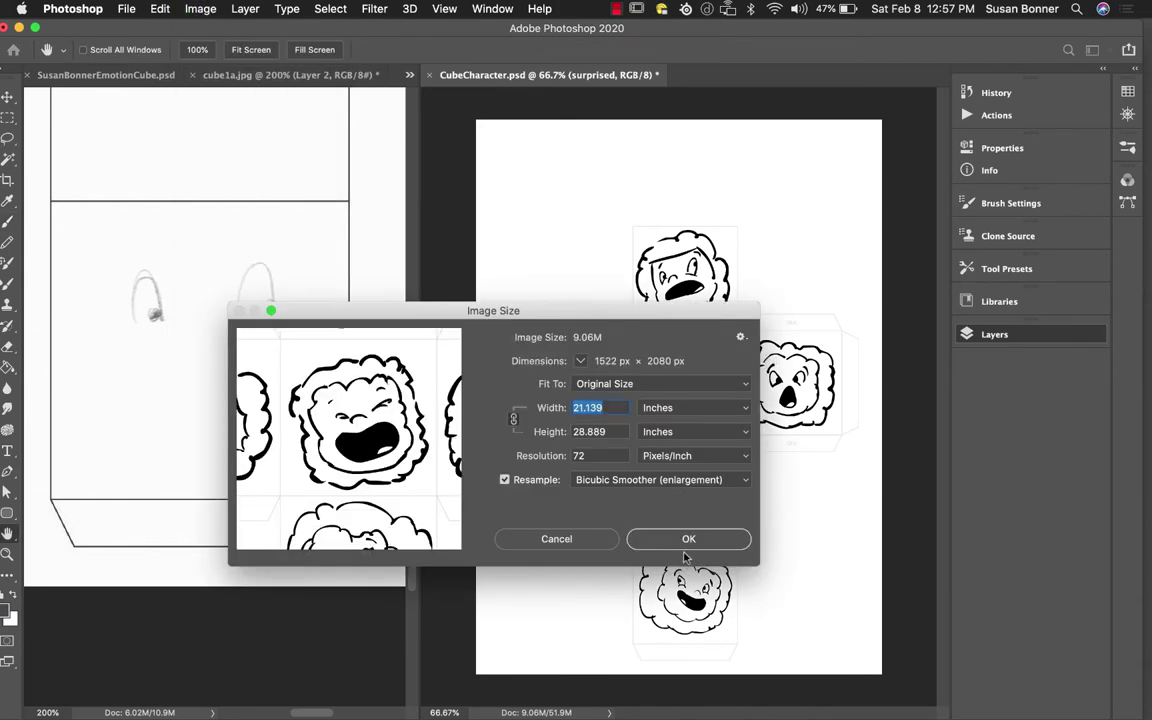
{"action": "left_click", "coordinate": [585, 543]}
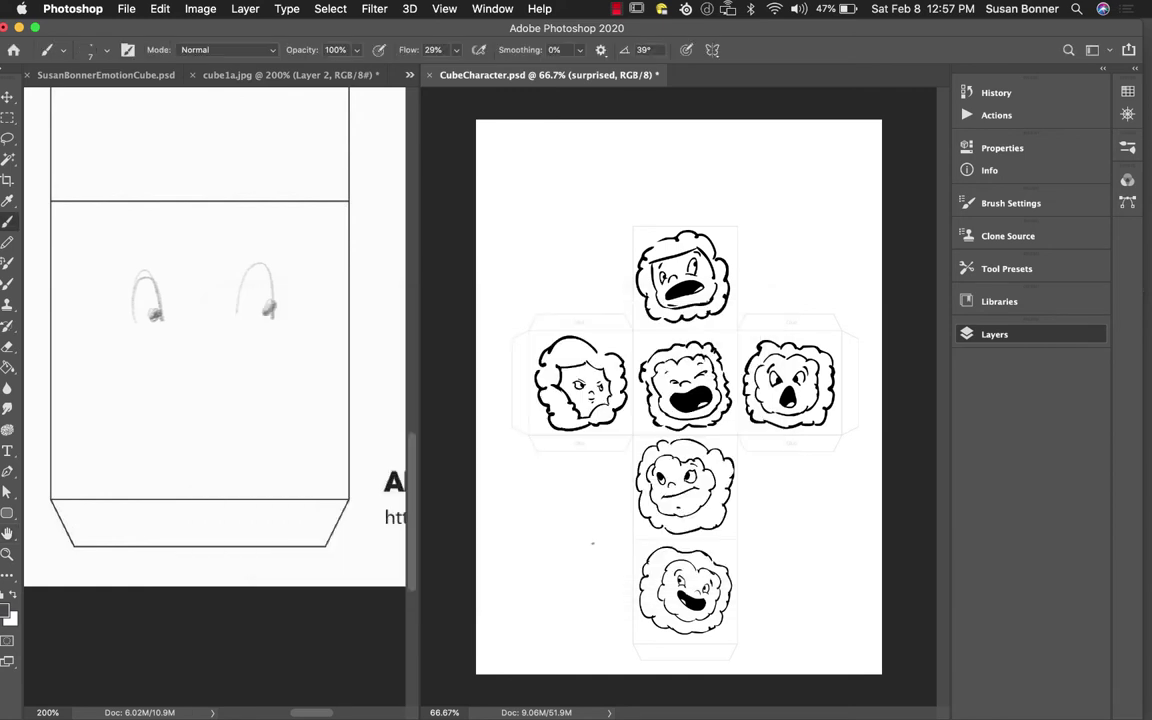
{"action": "left_click", "coordinate": [353, 563]}
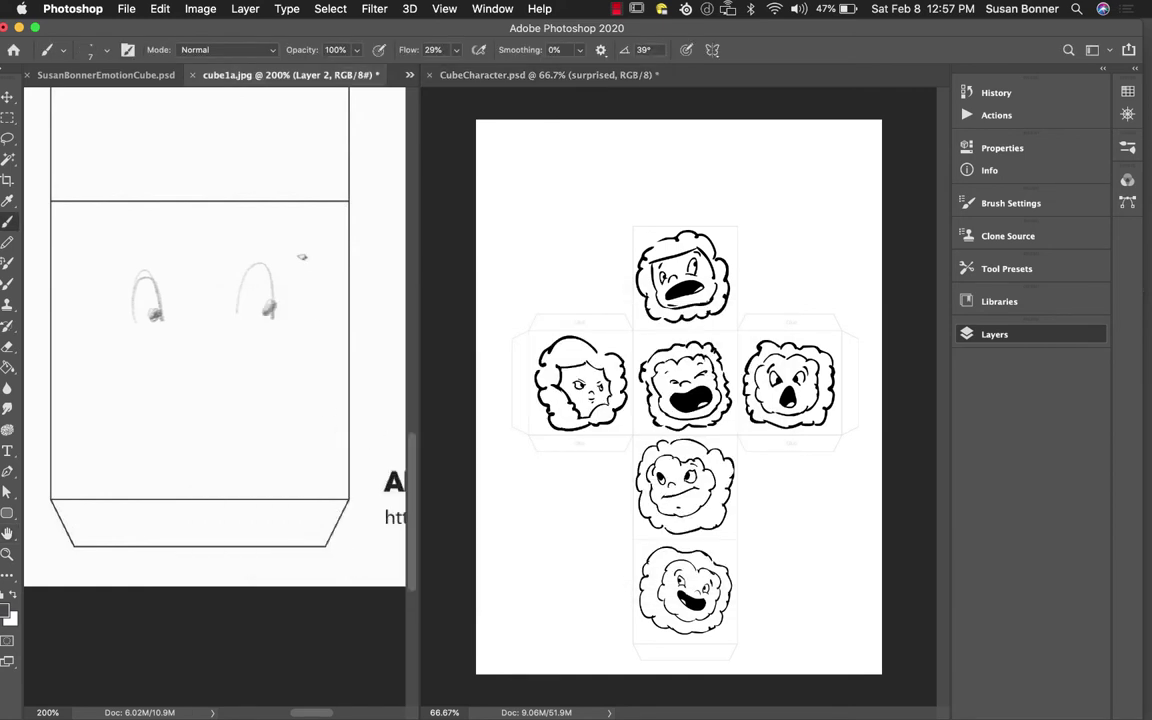
Step: Enter a resolution of 300 pixels/inch in cube1a.jpg's Image Size dialog
{"action": "left_click", "coordinate": [196, 9]}
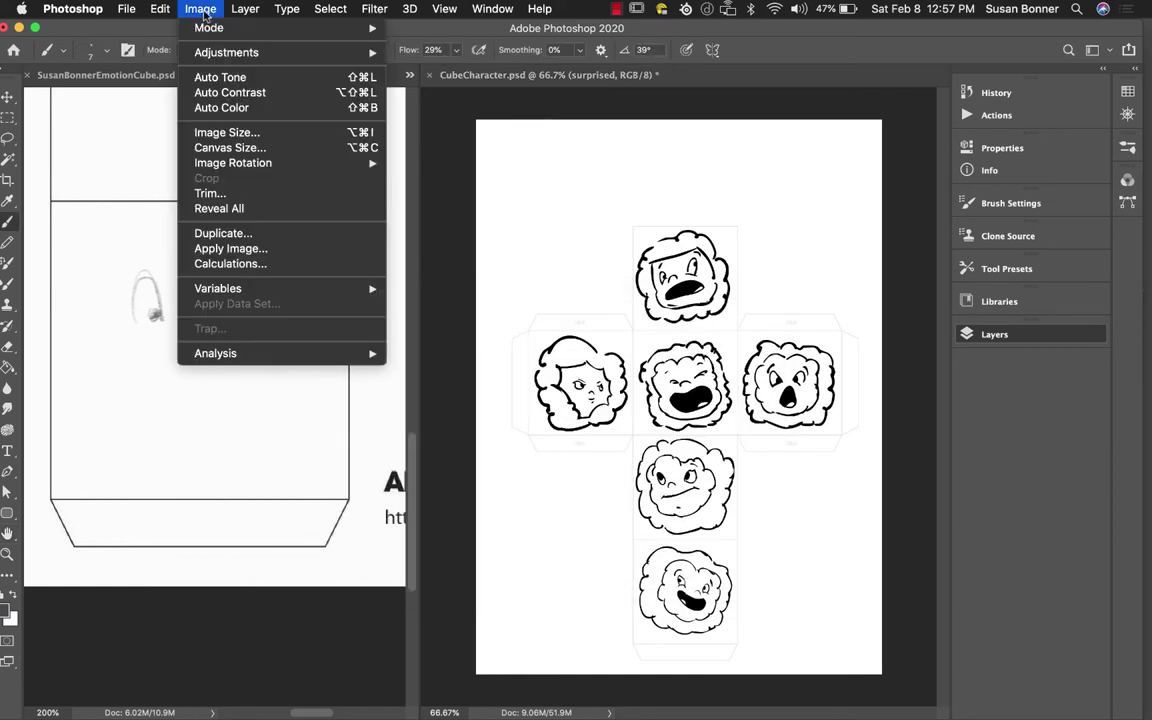
{"action": "left_click", "coordinate": [223, 128]}
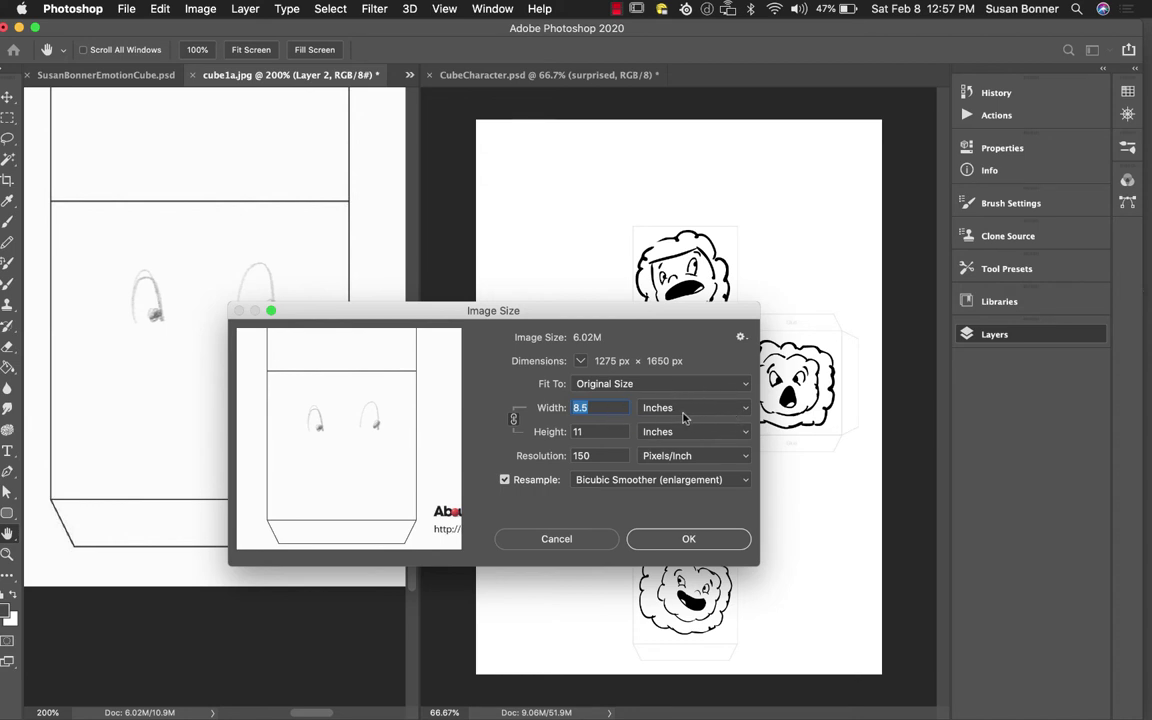
{"action": "left_click_drag", "start_coordinate": [596, 455], "coordinate": [574, 455]}
{"action": "type", "text": "3000"}
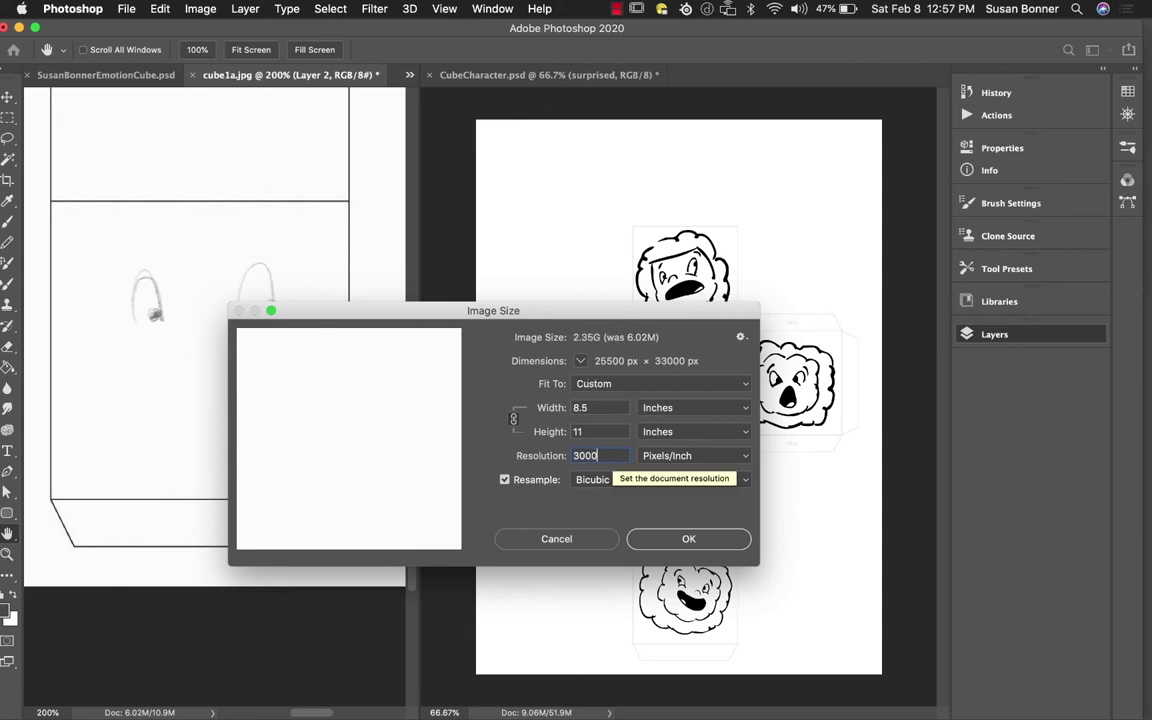
{"action": "key", "text": "BackSpace"}
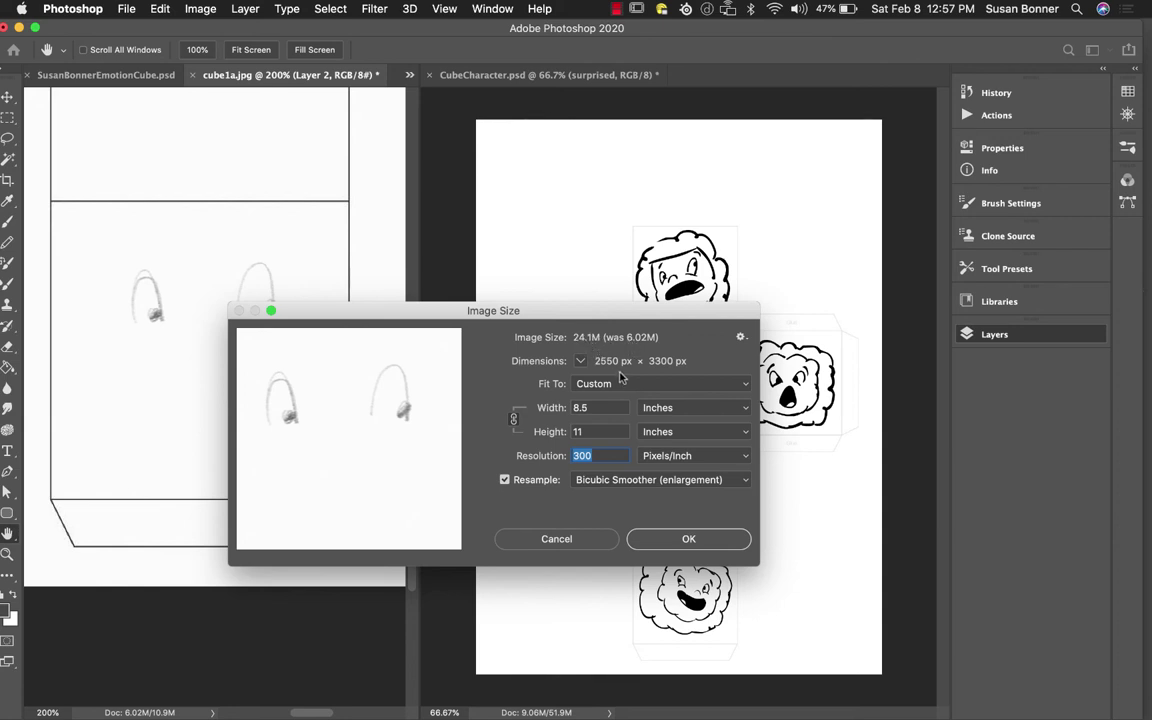
Step: Apply the 300 ppi resize and zoom back to 100% on the eye sketches
{"action": "left_click", "coordinate": [710, 541]}
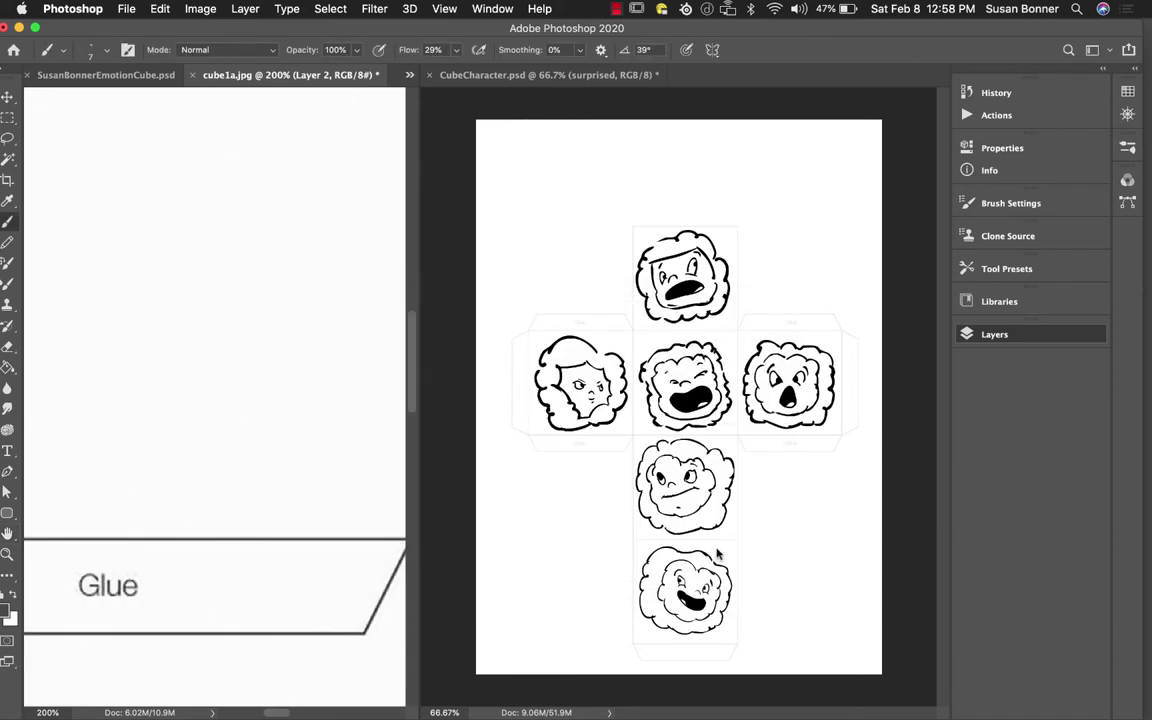
{"action": "key", "text": "z"}
{"action": "left_click", "coordinate": [299, 405], "text": "alt"}
{"action": "left_click", "coordinate": [306, 411], "text": "alt"}
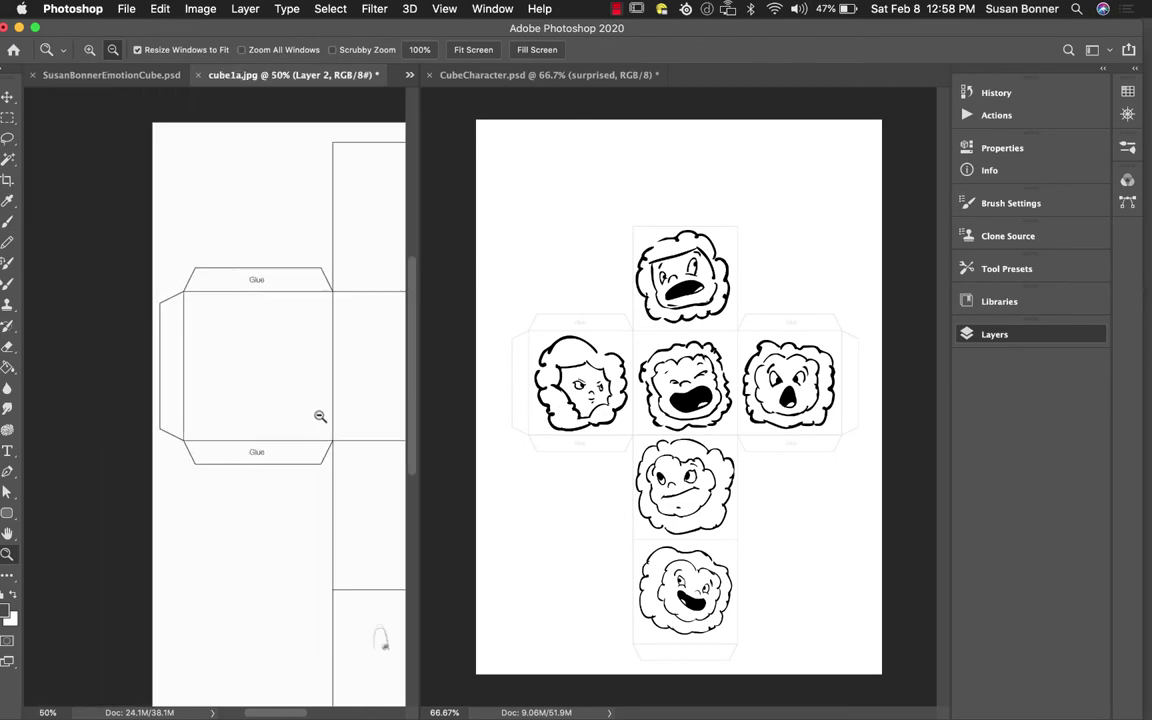
{"action": "left_click_drag", "start_coordinate": [355, 483], "coordinate": [175, 233]}
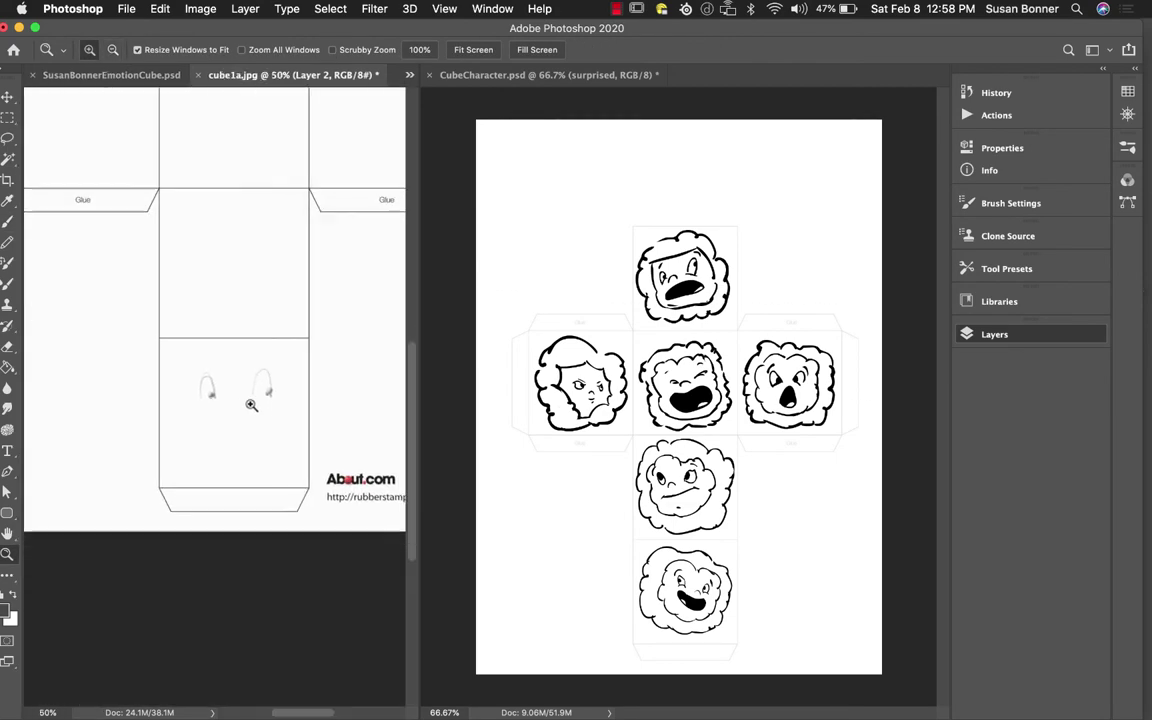
{"action": "left_click", "coordinate": [235, 372]}
{"action": "left_click", "coordinate": [241, 414]}
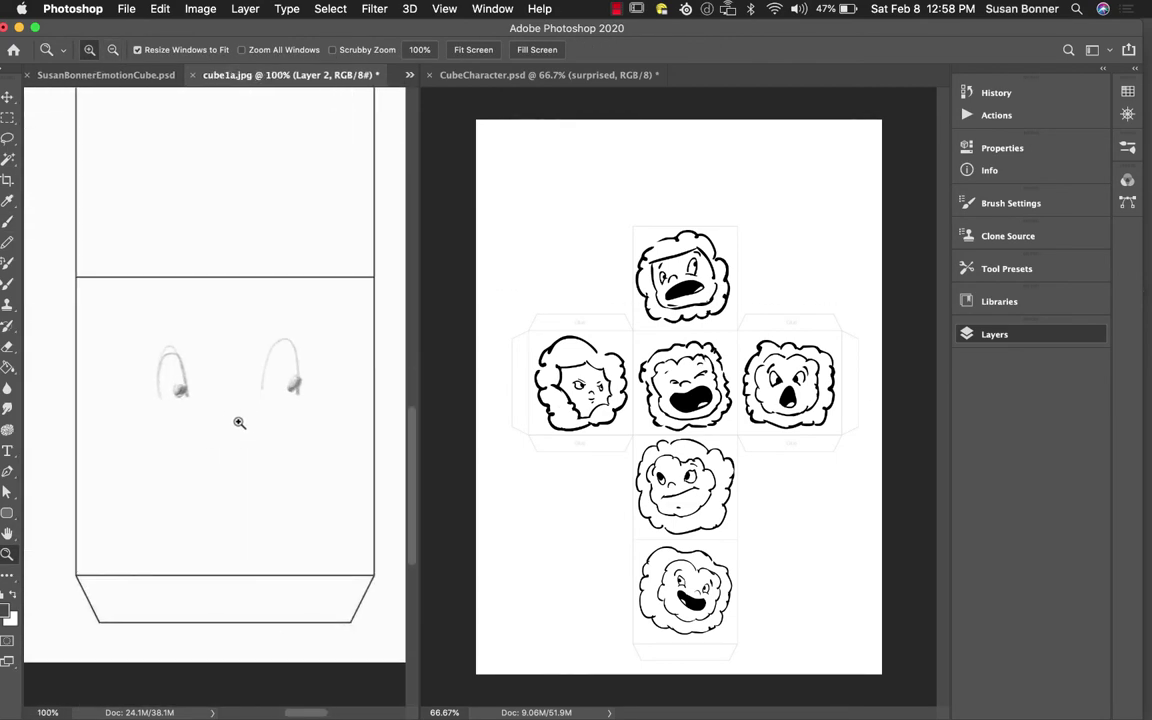
{"action": "key", "text": "b"}
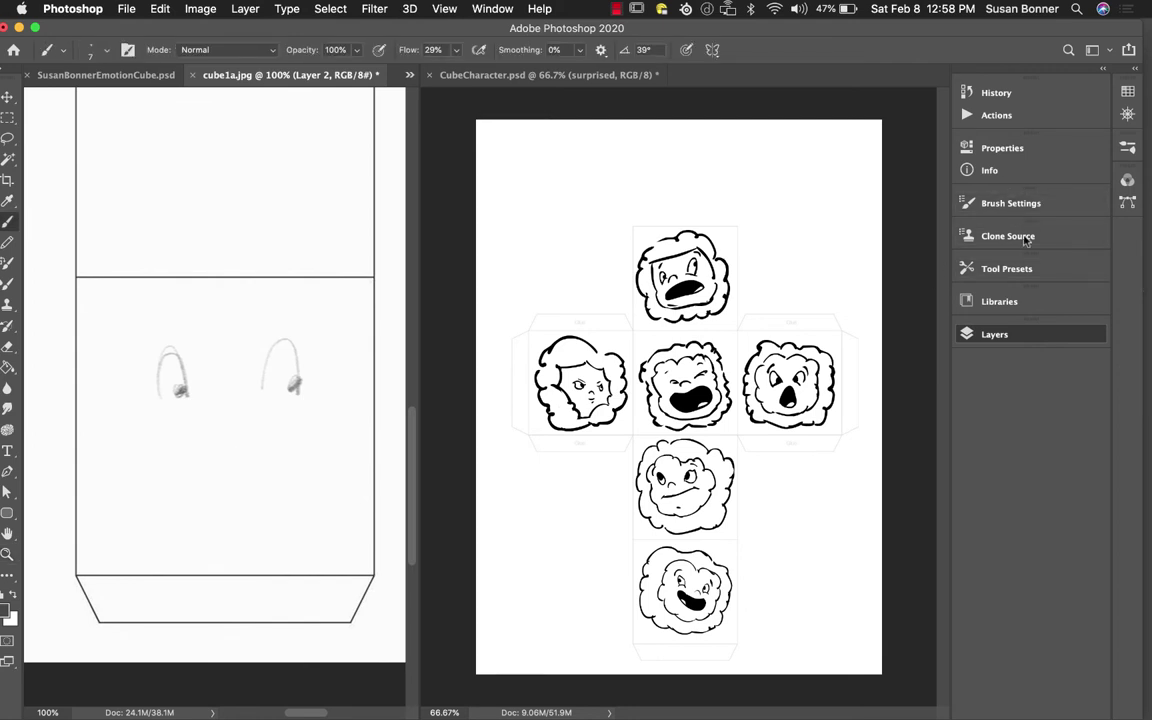
Step: Hide Layer 2, add Layer 3, and draw two black eye arcs
{"action": "left_click", "coordinate": [995, 335]}
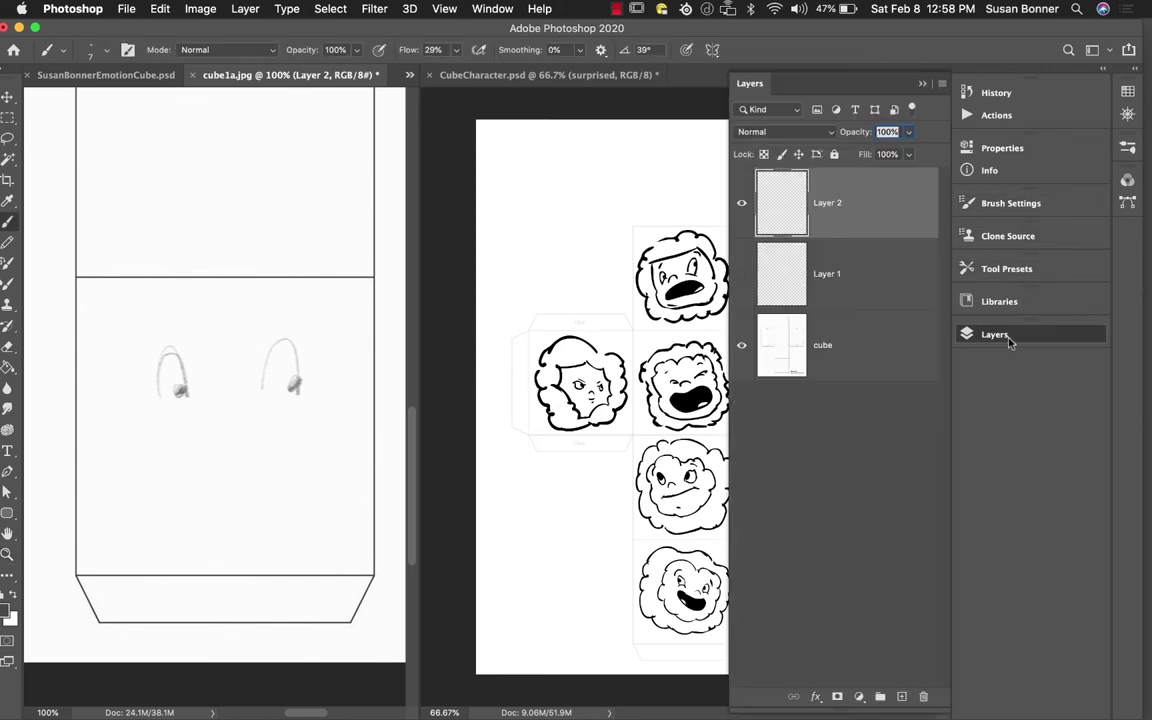
{"action": "left_click", "coordinate": [741, 202]}
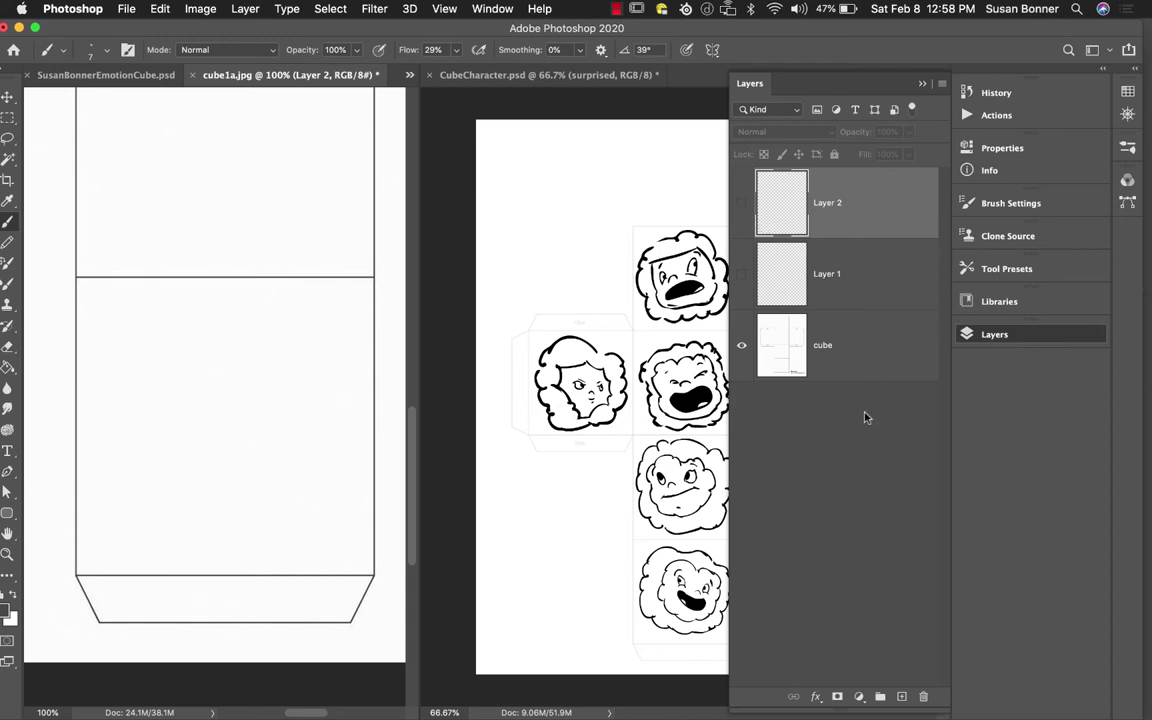
{"action": "left_click", "coordinate": [901, 696]}
{"action": "left_click_drag", "start_coordinate": [152, 390], "coordinate": [184, 398]}
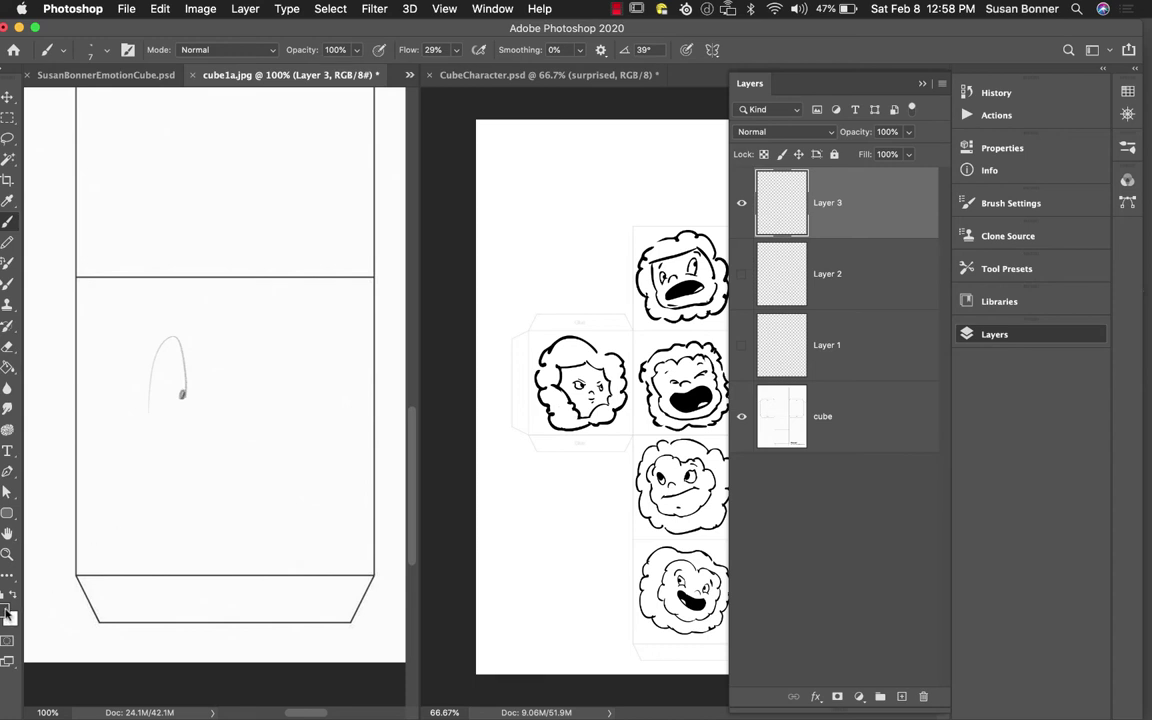
{"action": "left_click", "coordinate": [9, 611]}
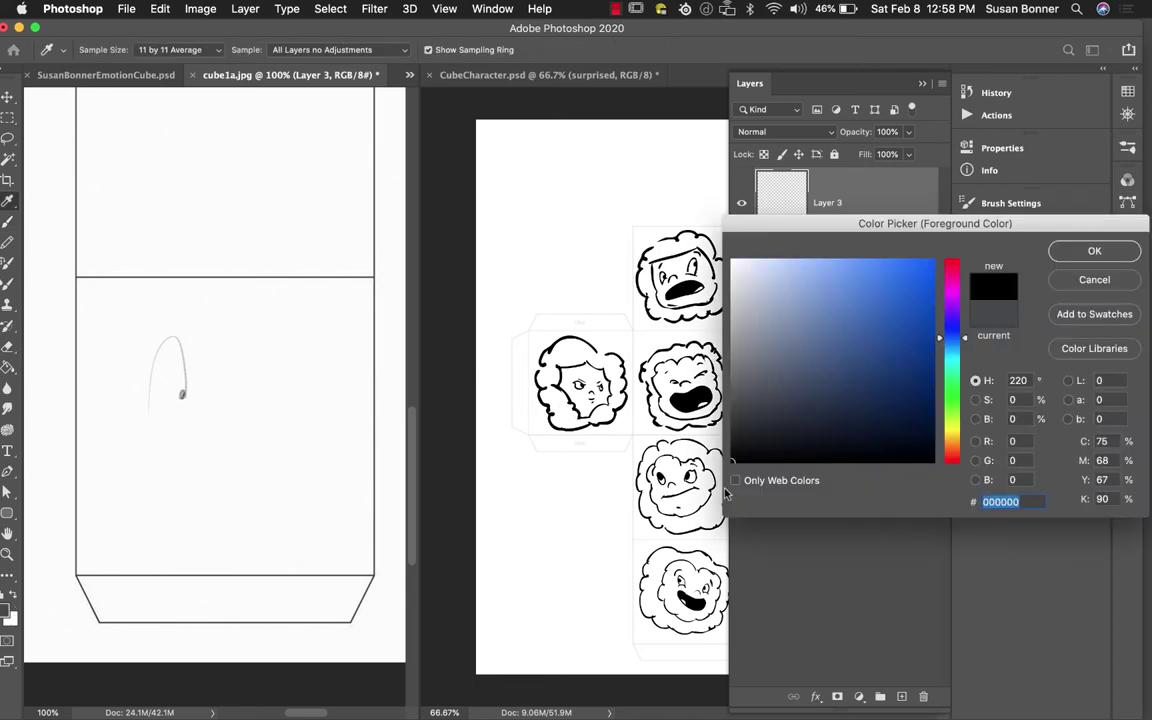
{"action": "key", "text": "Escape"}
{"action": "left_click_drag", "start_coordinate": [241, 391], "coordinate": [279, 389]}
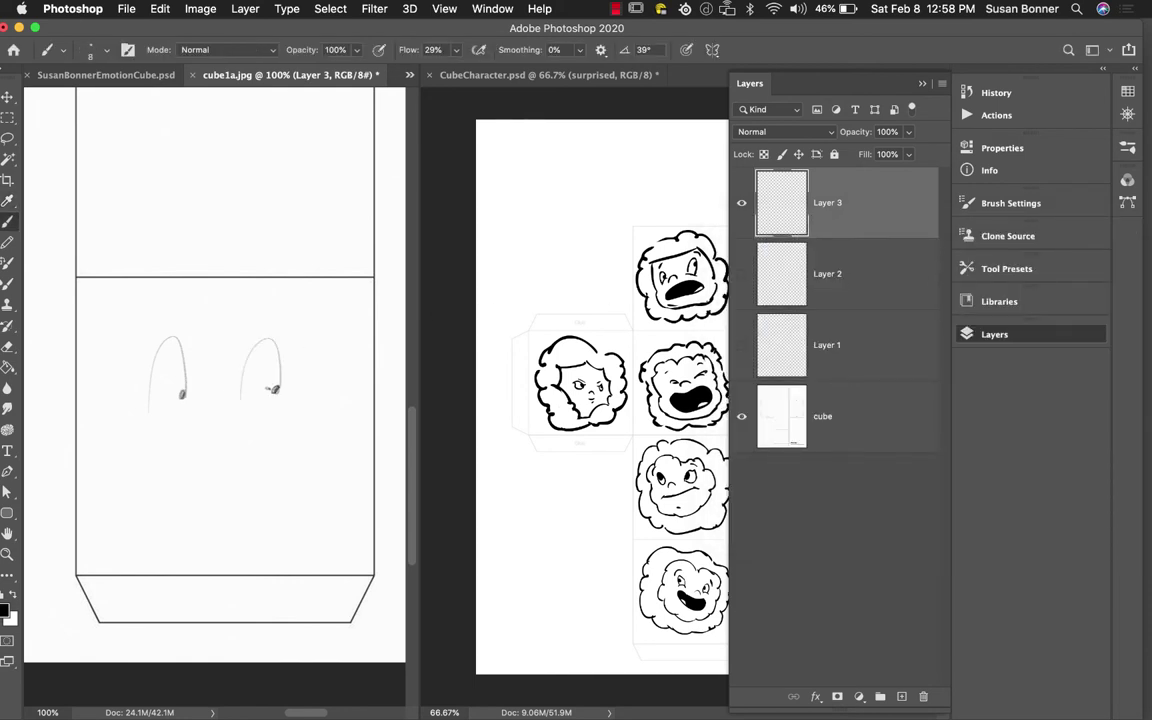
Step: With a slightly larger brush, darken both eye arcs and draw the curved mouth
{"action": "key", "text": "bracketright"}
{"action": "key", "text": "bracketright"}
{"action": "mouse_move", "coordinate": [240, 402]}
{"action": "left_mouse_down"}
{"action": "mouse_move", "coordinate": [262, 340]}
{"action": "mouse_move", "coordinate": [279, 376]}
{"action": "left_mouse_up"}
{"action": "left_click_drag", "start_coordinate": [147, 410], "coordinate": [181, 395]}
{"action": "mouse_move", "coordinate": [147, 492]}
{"action": "left_mouse_down"}
{"action": "mouse_move", "coordinate": [291, 443]}
{"action": "mouse_move", "coordinate": [207, 483]}
{"action": "mouse_move", "coordinate": [282, 450]}
{"action": "left_mouse_up"}
{"action": "right_click", "coordinate": [290, 447]}
{"action": "key", "text": "Escape"}
Step: Add chin, ear and cheek strokes and a puffy outline around the face
{"action": "left_click_drag", "start_coordinate": [228, 505], "coordinate": [272, 482]}
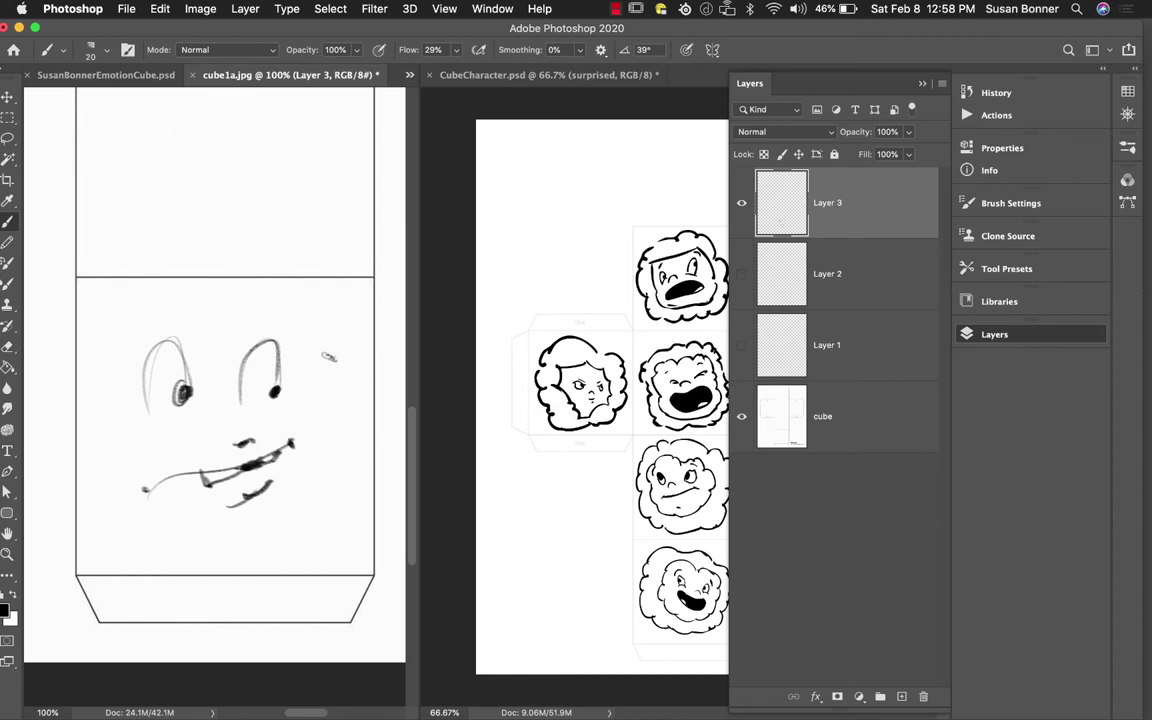
{"action": "mouse_move", "coordinate": [318, 350]}
{"action": "left_mouse_down"}
{"action": "mouse_move", "coordinate": [346, 372]}
{"action": "mouse_move", "coordinate": [322, 402]}
{"action": "mouse_move", "coordinate": [303, 478]}
{"action": "mouse_move", "coordinate": [250, 540]}
{"action": "mouse_move", "coordinate": [150, 515]}
{"action": "mouse_move", "coordinate": [90, 430]}
{"action": "mouse_move", "coordinate": [105, 345]}
{"action": "mouse_move", "coordinate": [147, 290]}
{"action": "mouse_move", "coordinate": [202, 282]}
{"action": "mouse_move", "coordinate": [288, 310]}
{"action": "mouse_move", "coordinate": [322, 381]}
{"action": "left_mouse_up"}
{"action": "left_click_drag", "start_coordinate": [238, 541], "coordinate": [270, 534]}
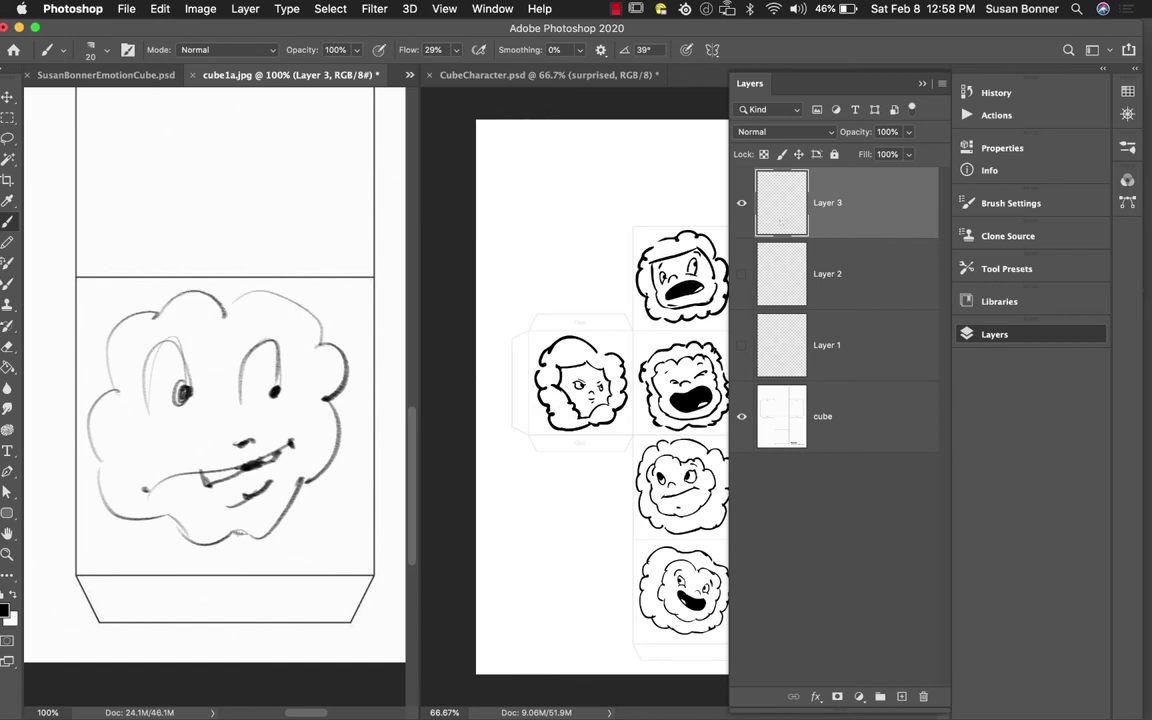
{"action": "mouse_move", "coordinate": [297, 495]}
{"action": "left_mouse_down"}
{"action": "mouse_move", "coordinate": [323, 381]}
{"action": "mouse_move", "coordinate": [297, 495]}
{"action": "left_mouse_up"}
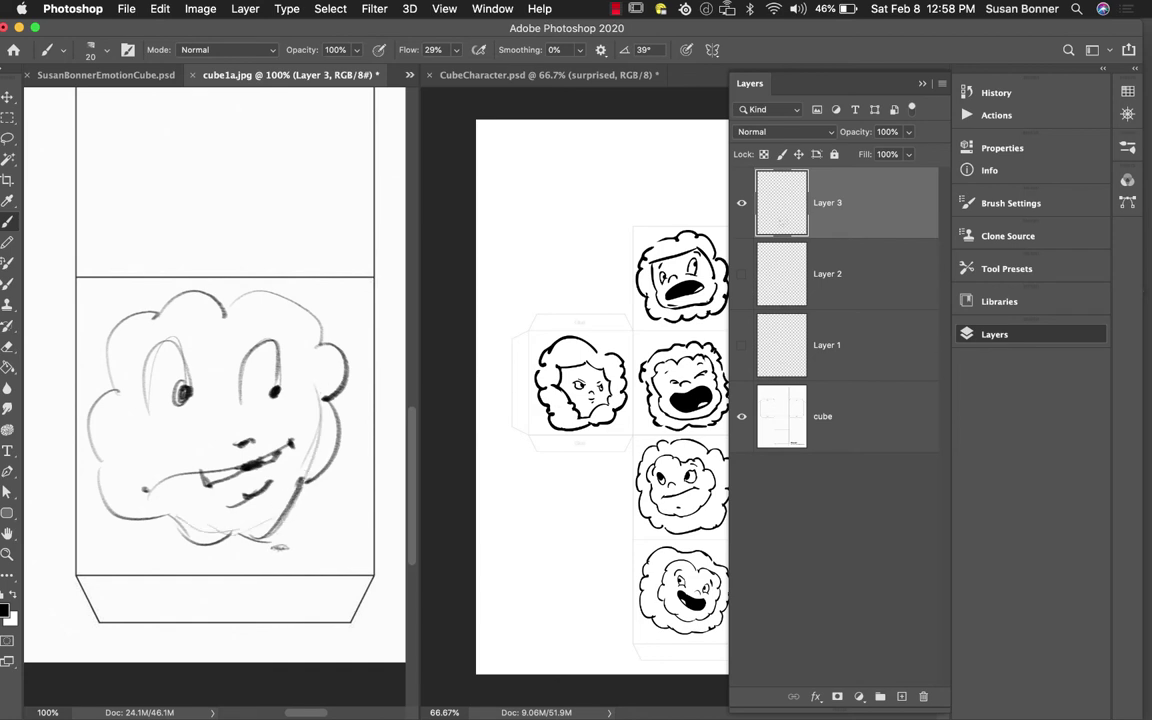
{"action": "left_click_drag", "start_coordinate": [172, 514], "coordinate": [239, 534]}
{"action": "mouse_move", "coordinate": [312, 550]}
{"action": "left_mouse_down"}
{"action": "mouse_move", "coordinate": [368, 355]}
{"action": "mouse_move", "coordinate": [338, 325]}
{"action": "left_mouse_up"}
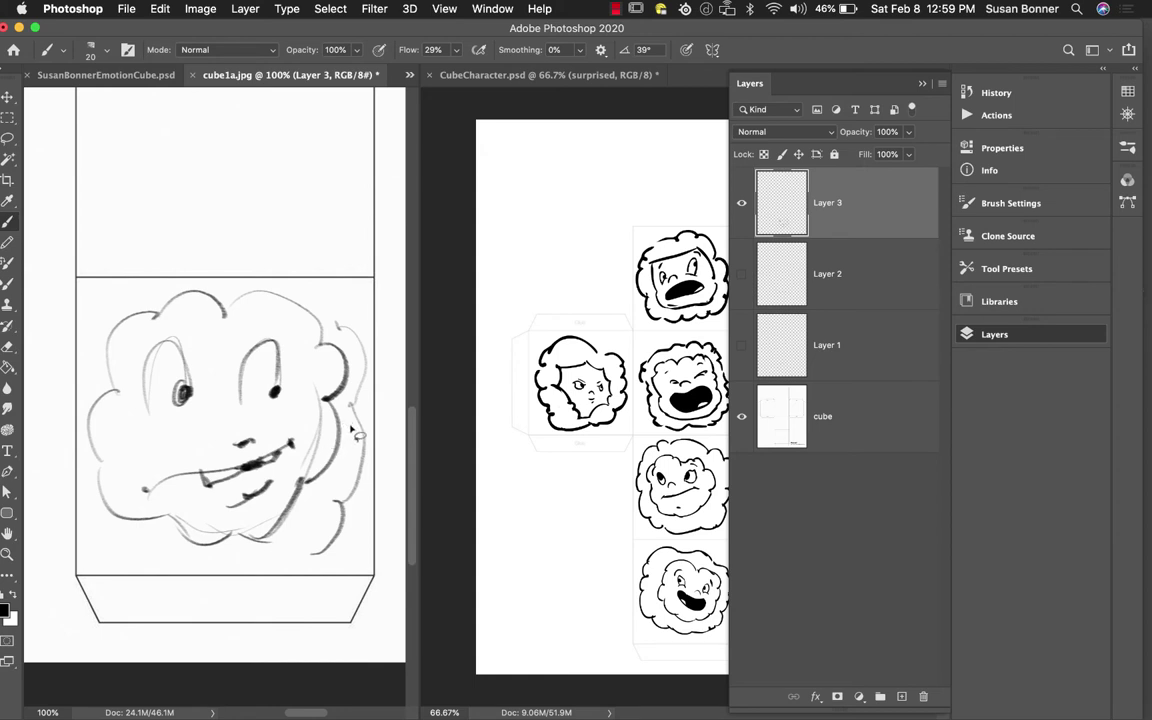
Step: Lasso the face sketch, scale it to about 83% and move it up-left
{"action": "key", "text": "l"}
{"action": "mouse_move", "coordinate": [376, 318]}
{"action": "left_mouse_down"}
{"action": "mouse_move", "coordinate": [314, 271]}
{"action": "mouse_move", "coordinate": [132, 270]}
{"action": "mouse_move", "coordinate": [70, 523]}
{"action": "mouse_move", "coordinate": [298, 625]}
{"action": "mouse_move", "coordinate": [378, 575]}
{"action": "mouse_move", "coordinate": [393, 334]}
{"action": "left_mouse_up"}
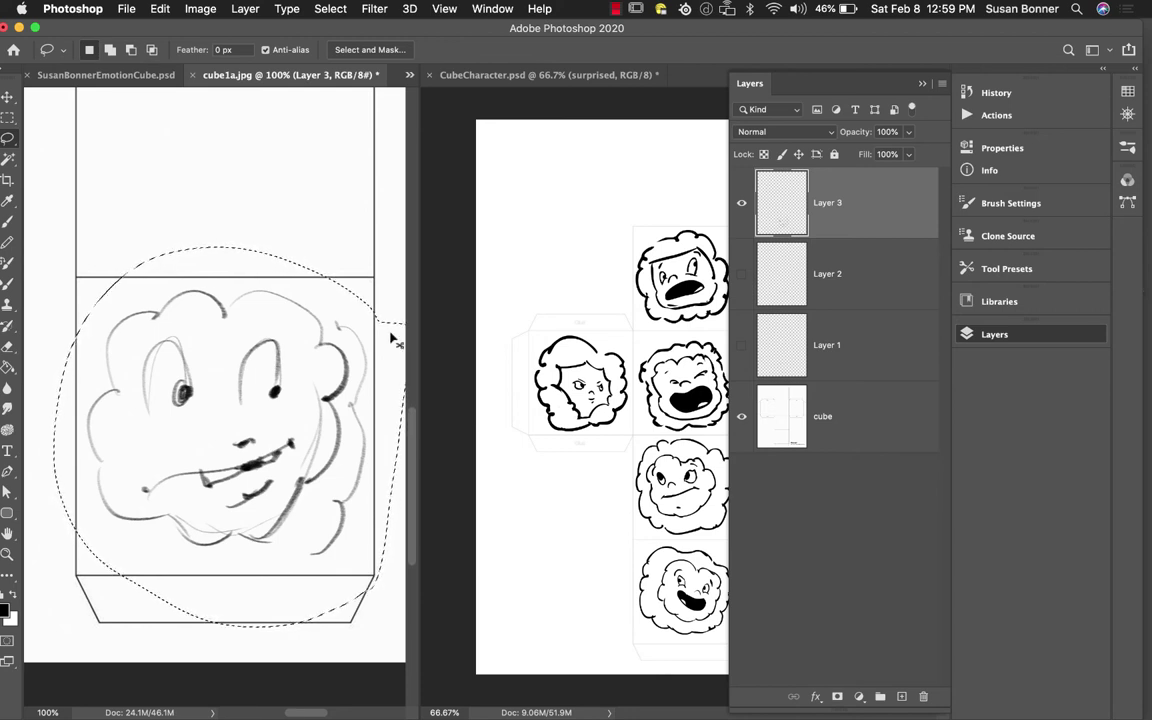
{"action": "key", "text": "super+t"}
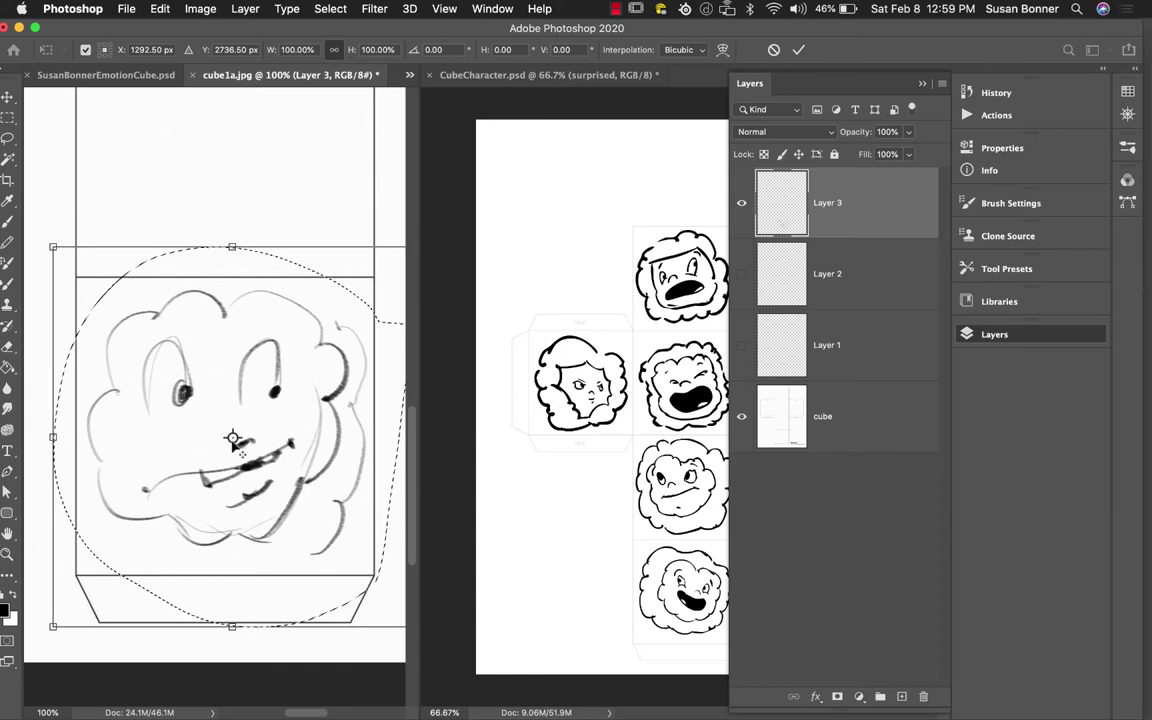
{"action": "left_click_drag", "start_coordinate": [53, 246], "coordinate": [113, 311]}
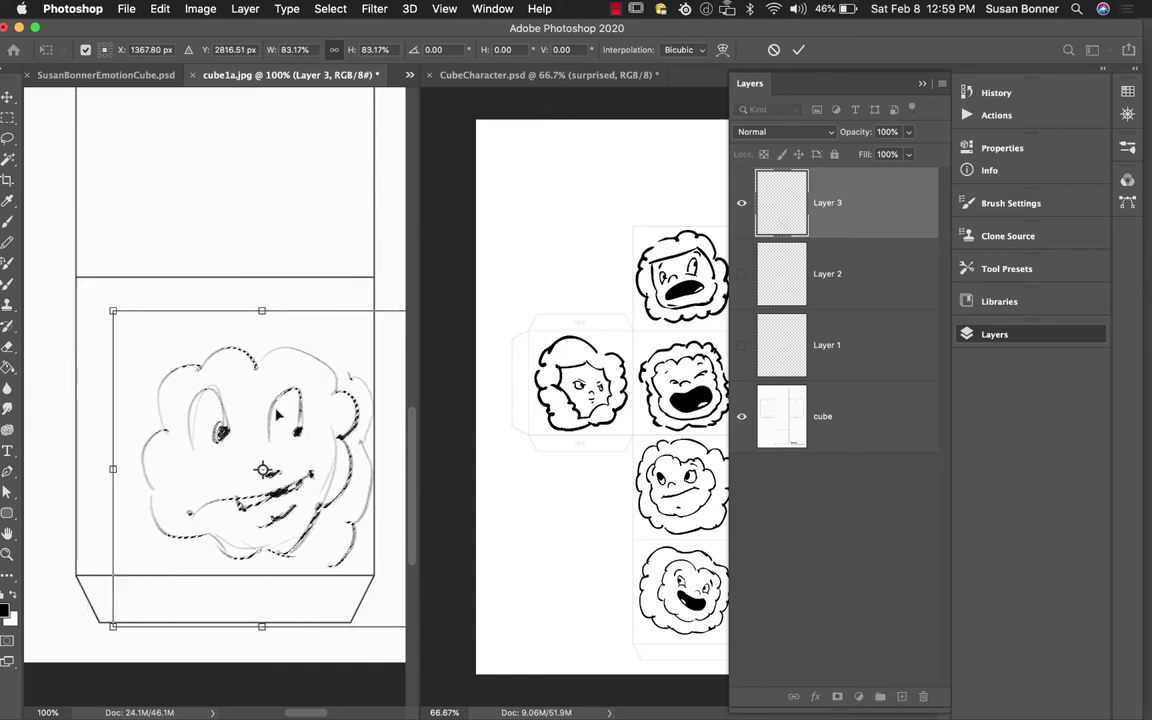
{"action": "left_click_drag", "start_coordinate": [283, 414], "coordinate": [241, 392]}
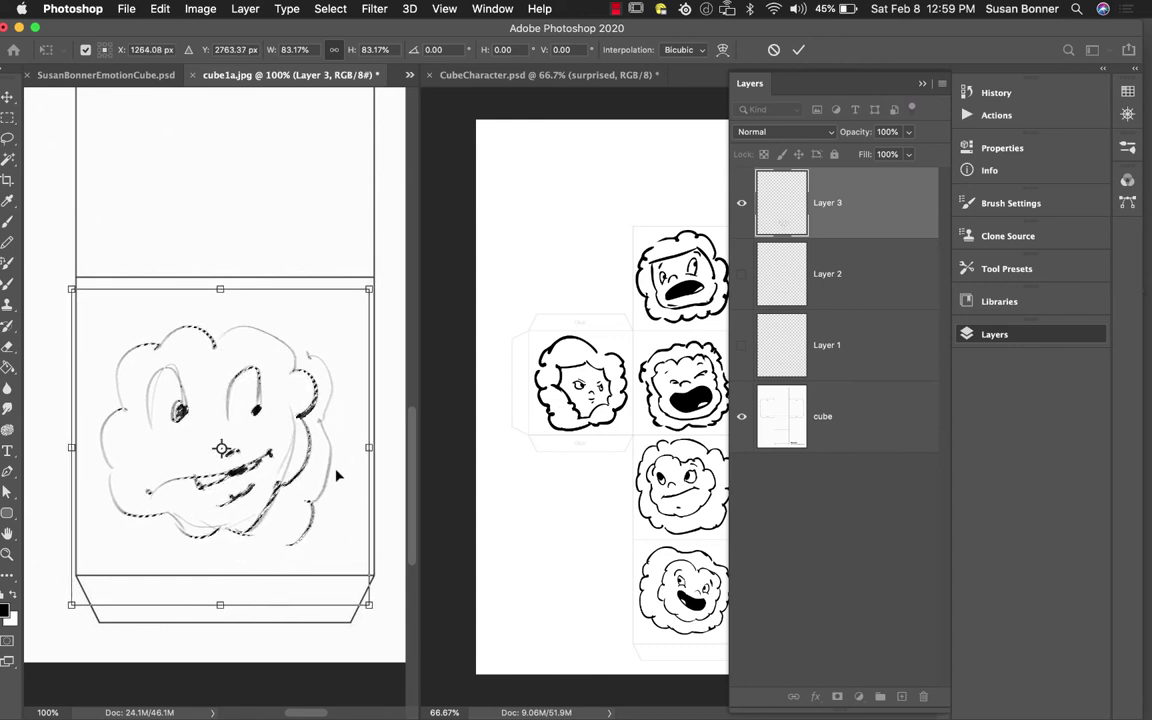
{"action": "left_click_drag", "start_coordinate": [381, 283], "coordinate": [391, 296]}
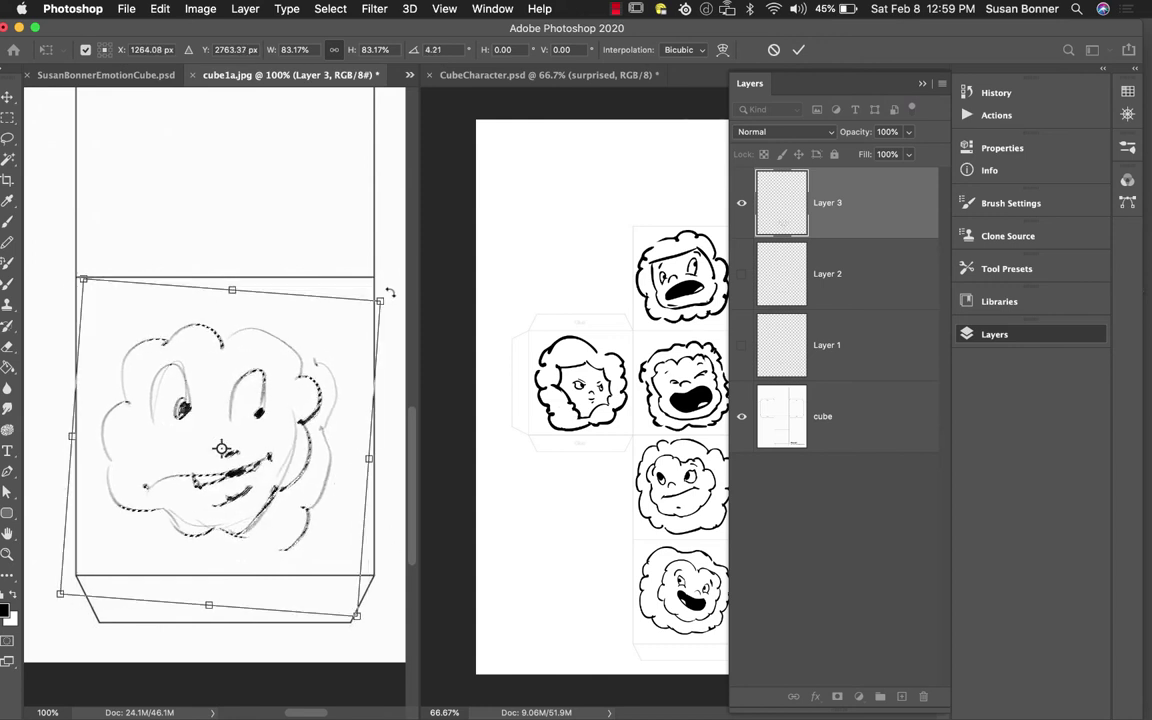
{"action": "key", "text": "Escape"}
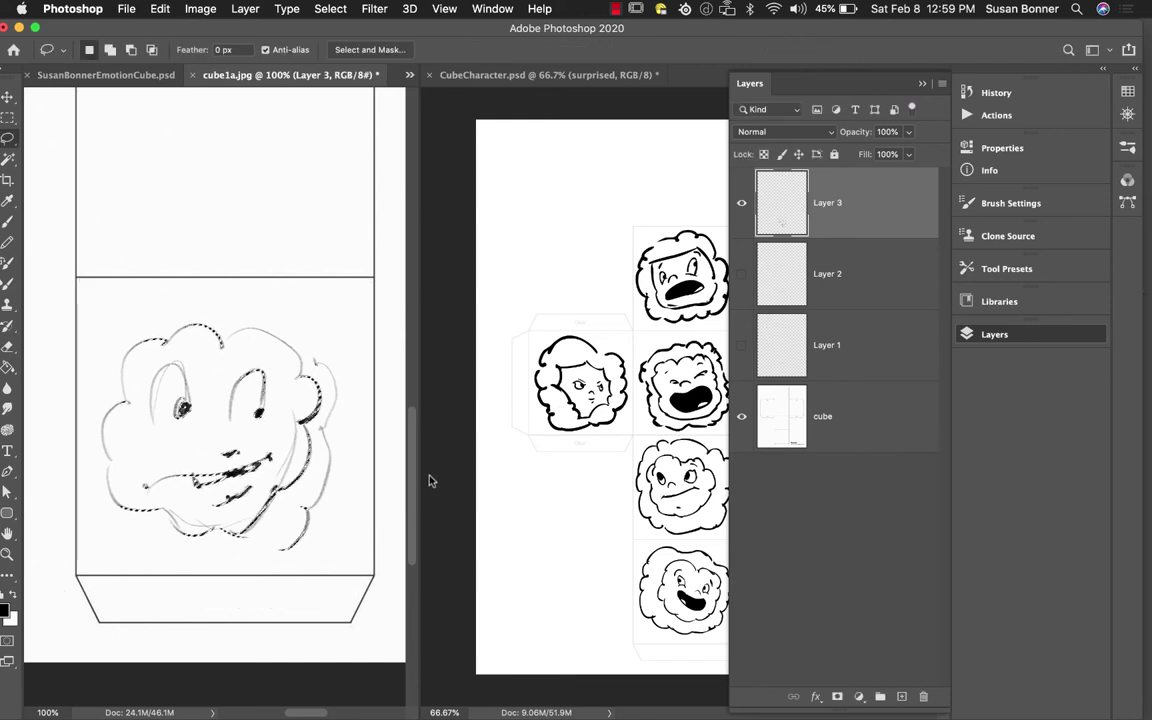
{"action": "key", "text": "super+d"}
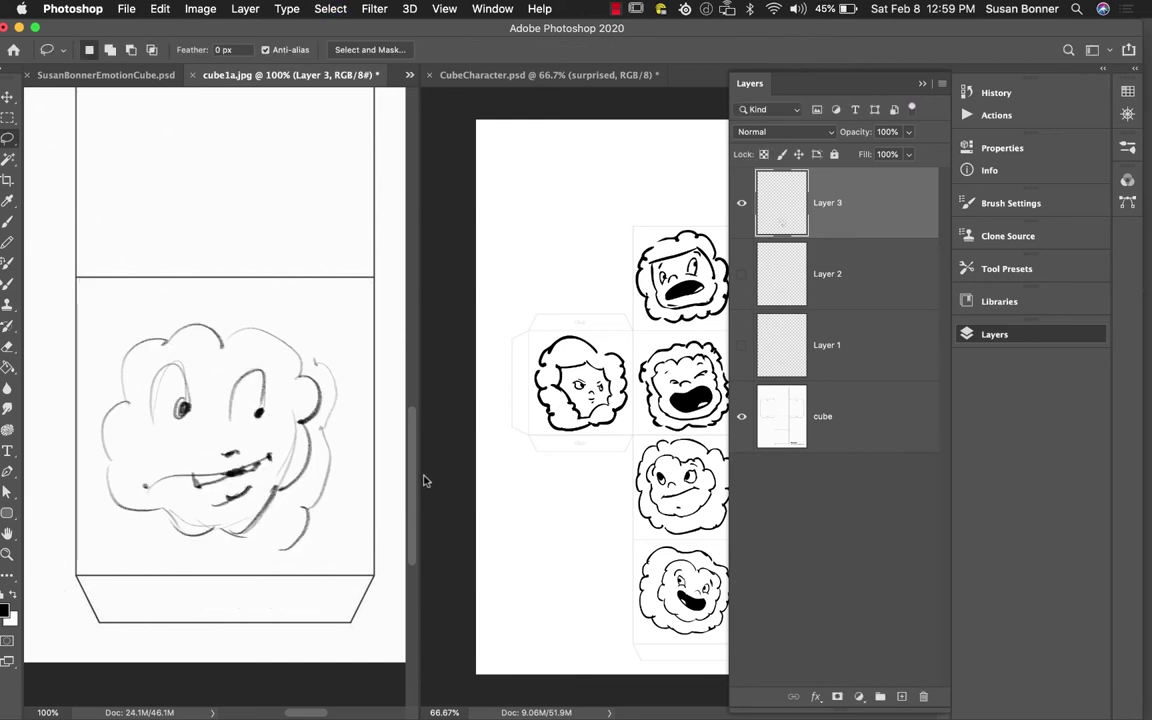
Step: Rotate the face sketch about 18.6° counterclockwise around a lowered pivot and apply
{"action": "key", "text": "super+t"}
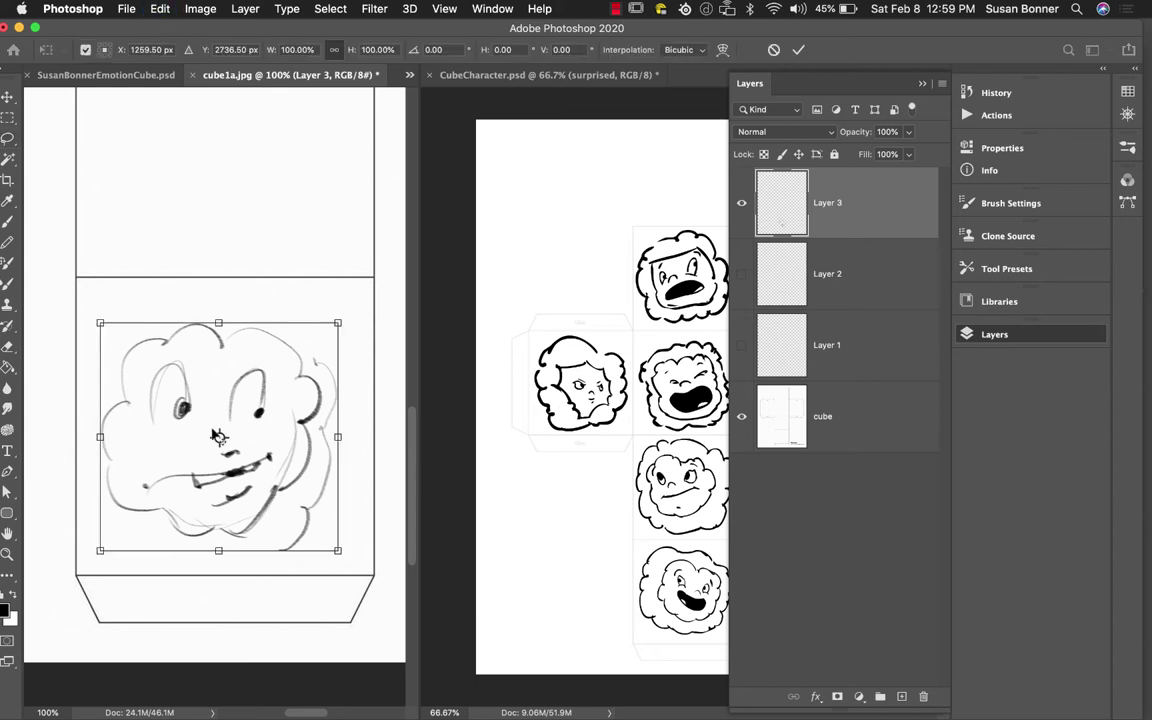
{"action": "left_click_drag", "start_coordinate": [220, 437], "coordinate": [250, 527]}
{"action": "mouse_move", "coordinate": [347, 310]}
{"action": "left_mouse_down"}
{"action": "mouse_move", "coordinate": [370, 378]}
{"action": "mouse_move", "coordinate": [340, 332]}
{"action": "left_mouse_up"}
{"action": "left_click_drag", "start_coordinate": [250, 527], "coordinate": [165, 518]}
{"action": "left_click_drag", "start_coordinate": [352, 305], "coordinate": [275, 270]}
{"action": "left_click_drag", "start_coordinate": [241, 492], "coordinate": [292, 502]}
{"action": "left_click_drag", "start_coordinate": [340, 318], "coordinate": [343, 322]}
{"action": "key", "text": "Return"}
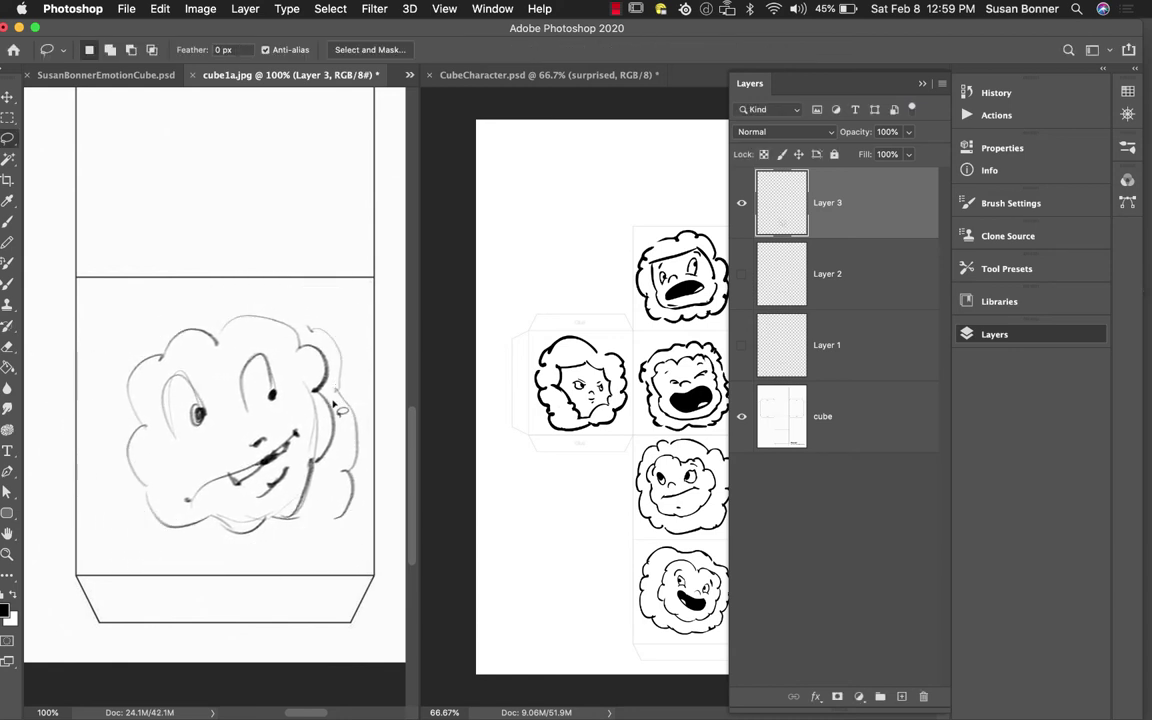
{"action": "left_click", "coordinate": [88, 12]}
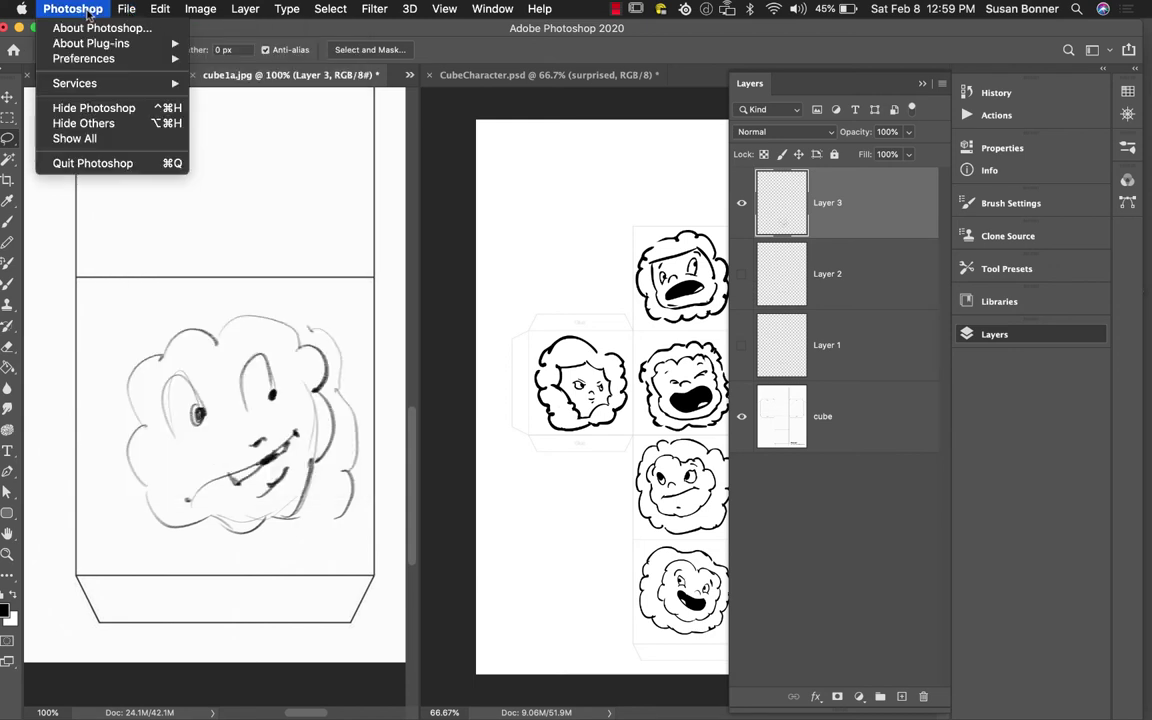
{"action": "mouse_move", "coordinate": [101, 64]}
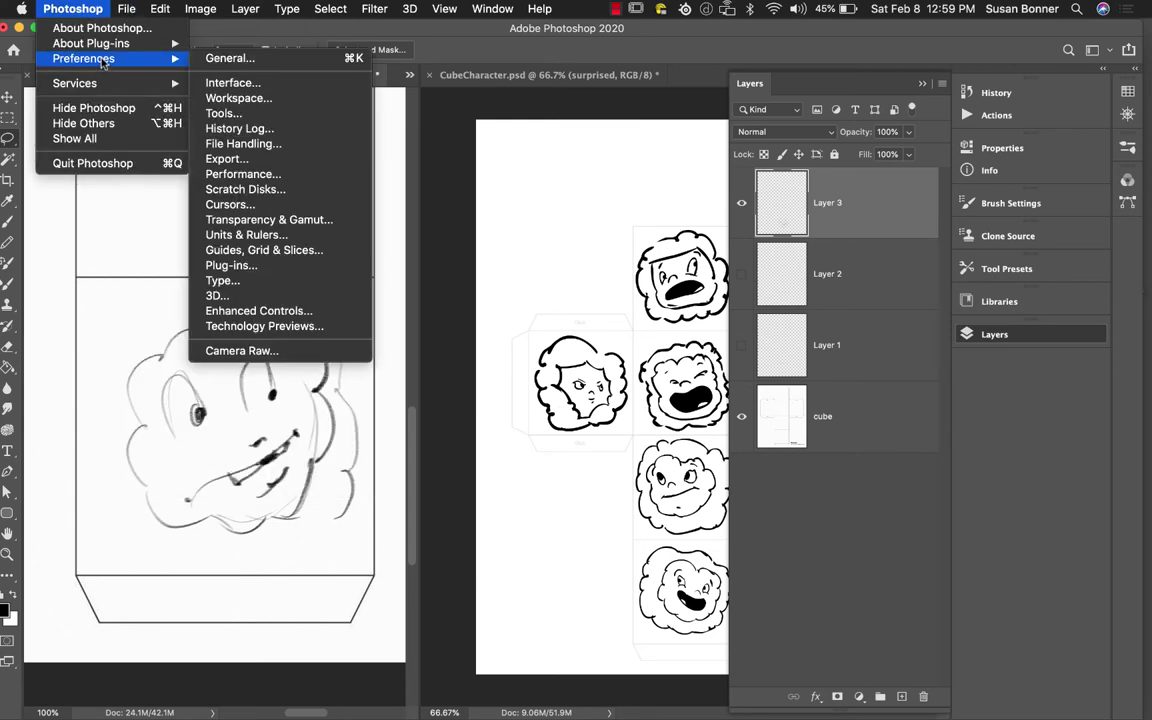
{"action": "left_click", "coordinate": [222, 58]}
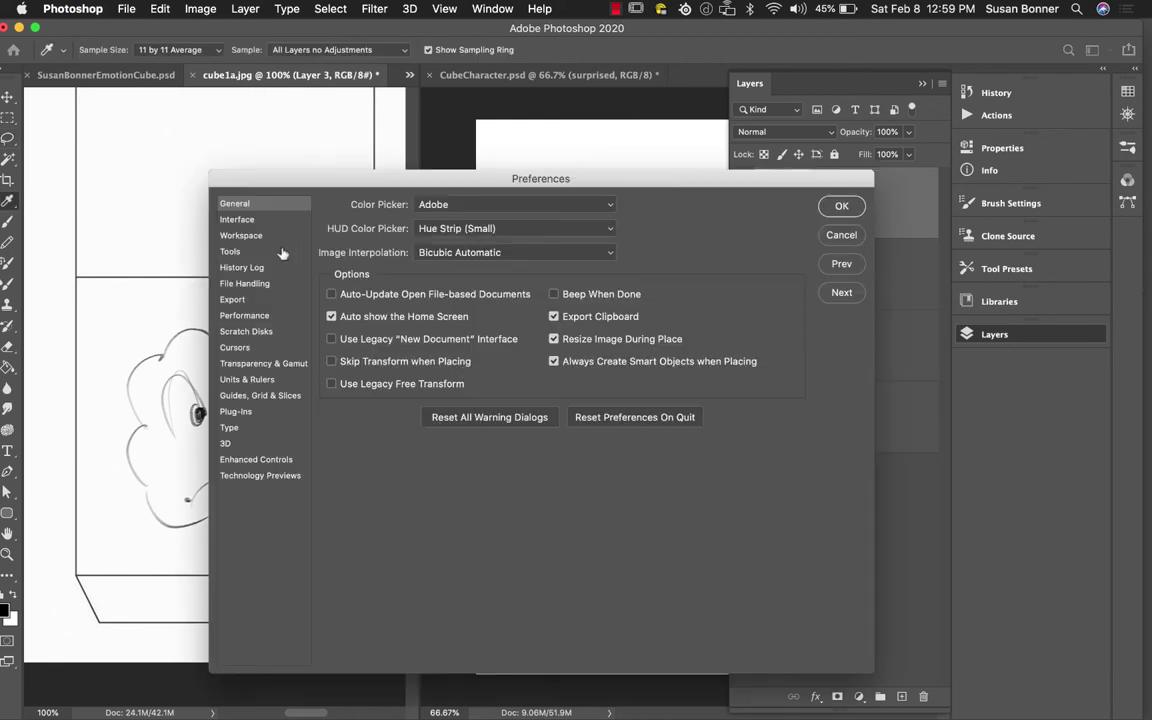
{"action": "left_click", "coordinate": [240, 251]}
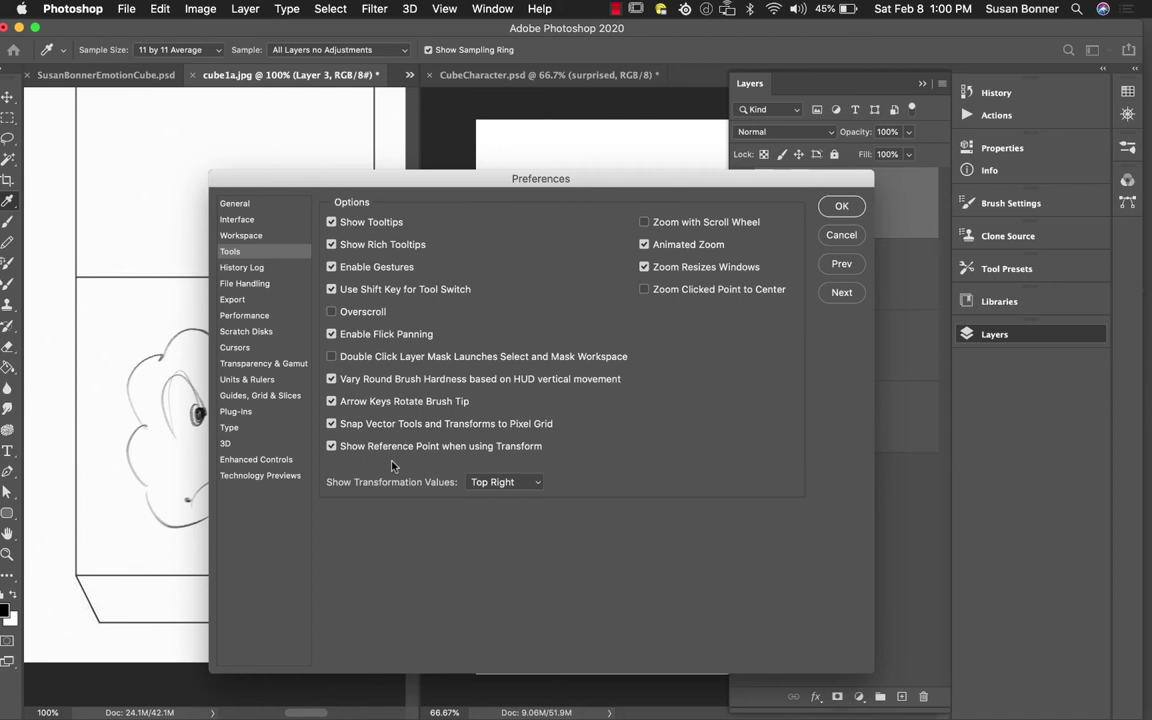
{"action": "left_click", "coordinate": [841, 207]}
{"action": "key", "text": "l"}
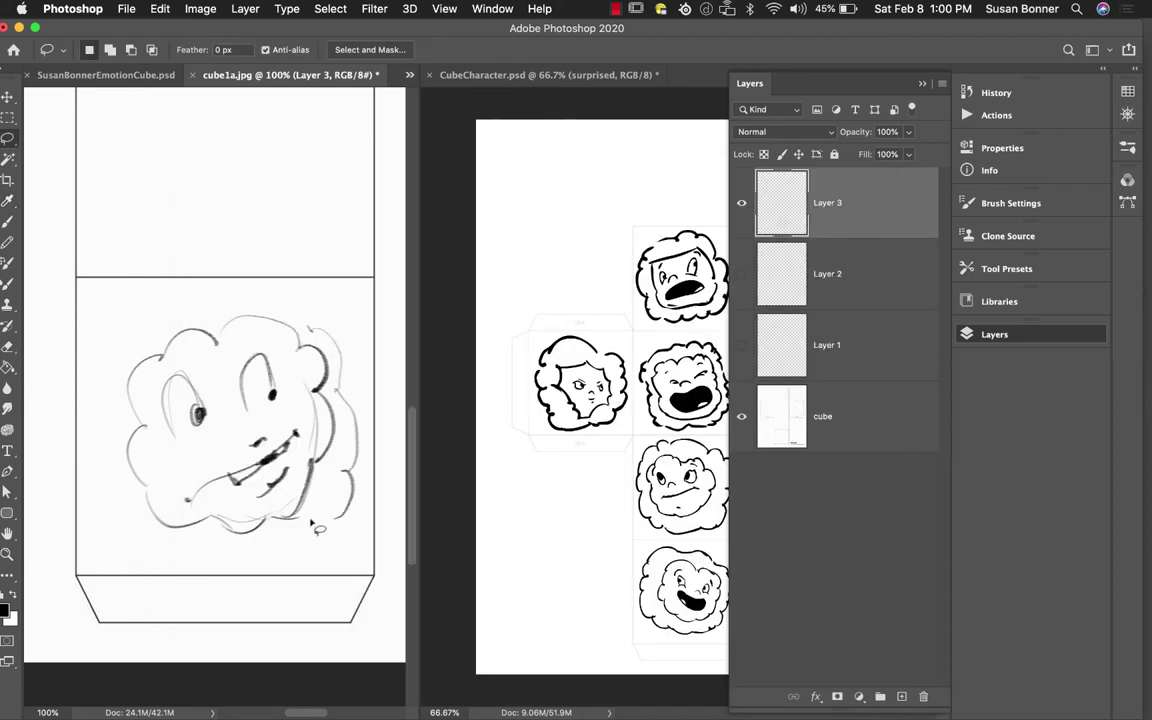
Step: Paint strokes along the cloud face's right edge, then pick the Natural Edge eraser tip
{"action": "key", "text": "b"}
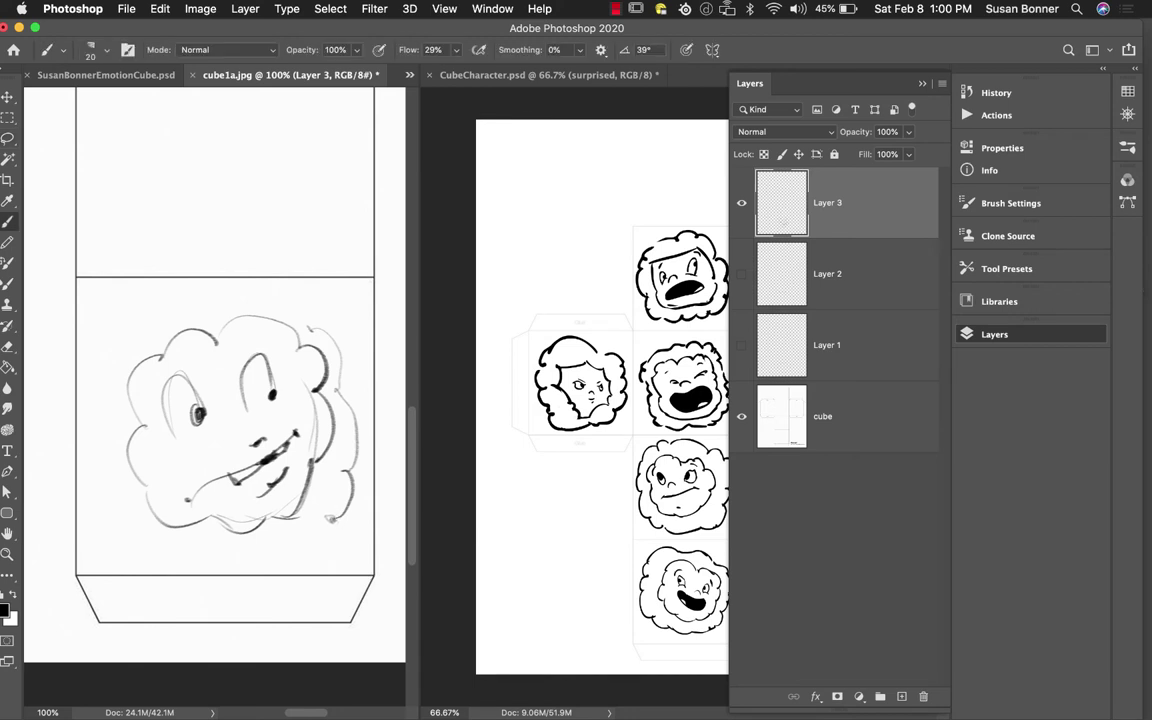
{"action": "mouse_move", "coordinate": [330, 518]}
{"action": "left_mouse_down"}
{"action": "mouse_move", "coordinate": [354, 456]}
{"action": "mouse_move", "coordinate": [328, 412]}
{"action": "left_mouse_up"}
{"action": "key", "text": "e"}
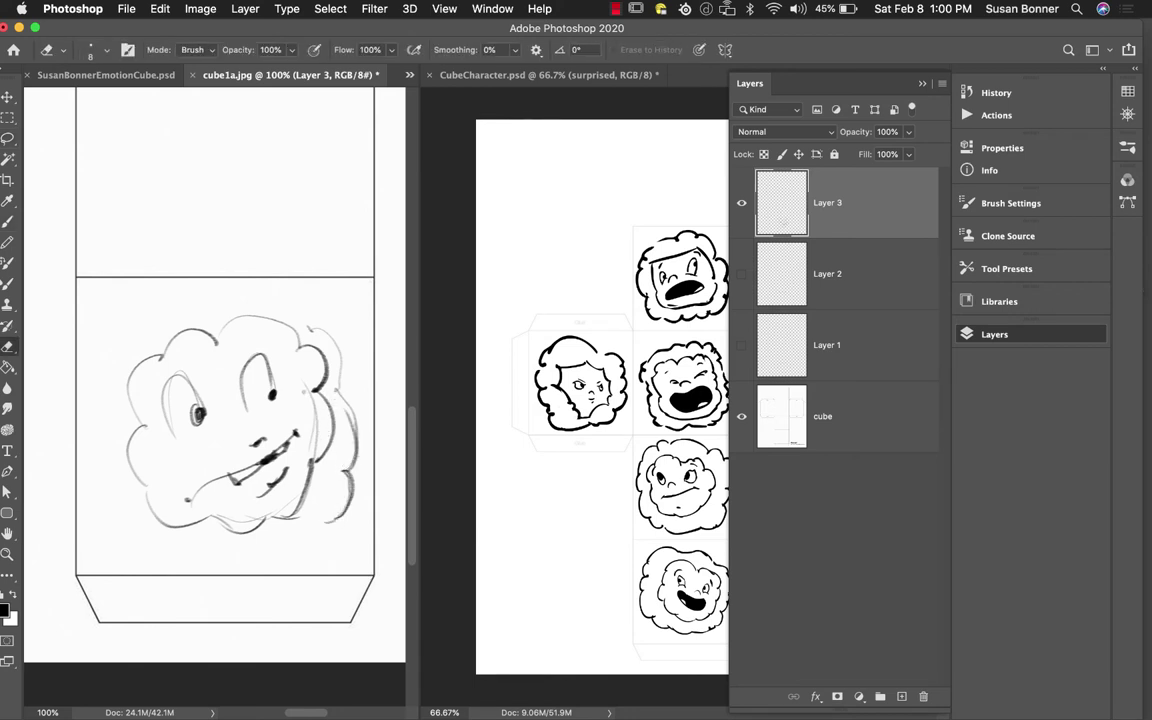
{"action": "left_click", "coordinate": [99, 50]}
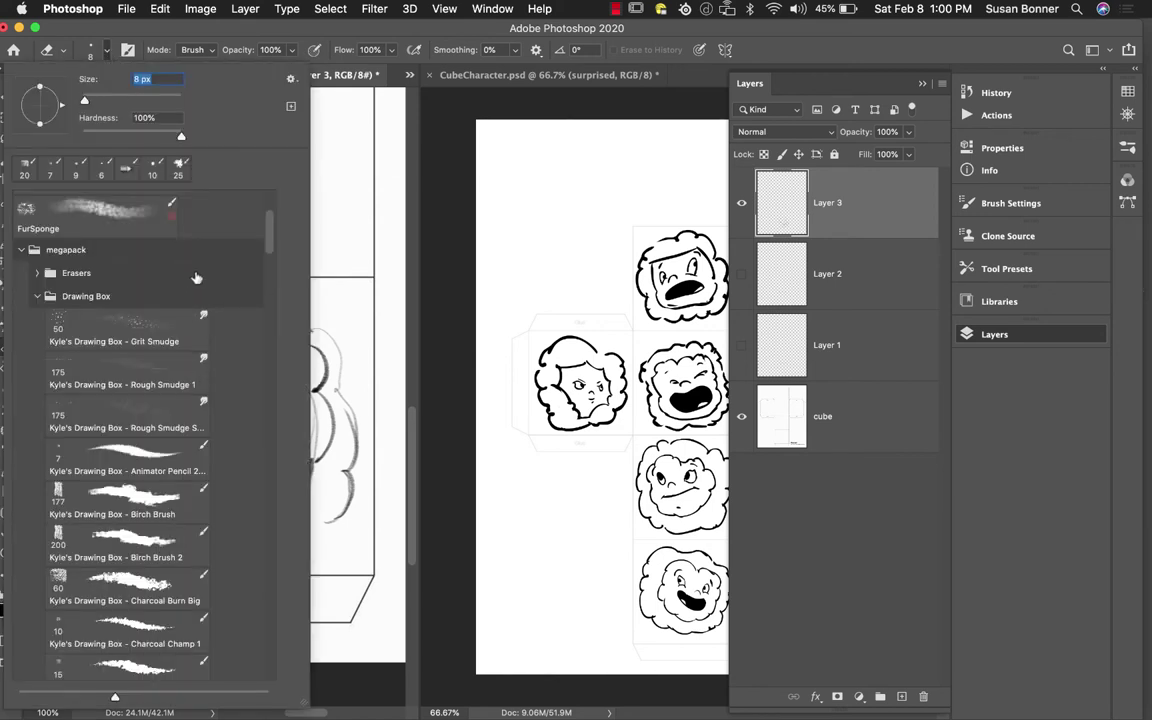
{"action": "scroll", "coordinate": [267, 240], "scroll_direction": "down", "scroll_amount": 3}
{"action": "scroll", "coordinate": [268, 226], "scroll_direction": "up", "scroll_amount": 8}
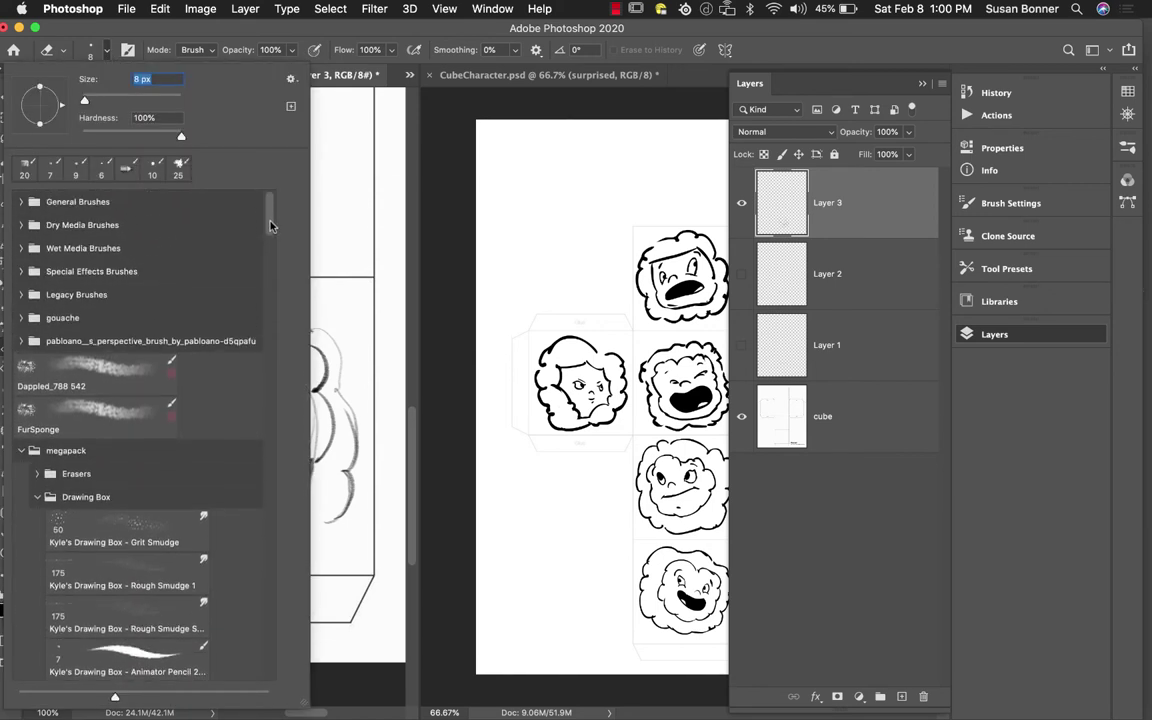
{"action": "left_click", "coordinate": [37, 473]}
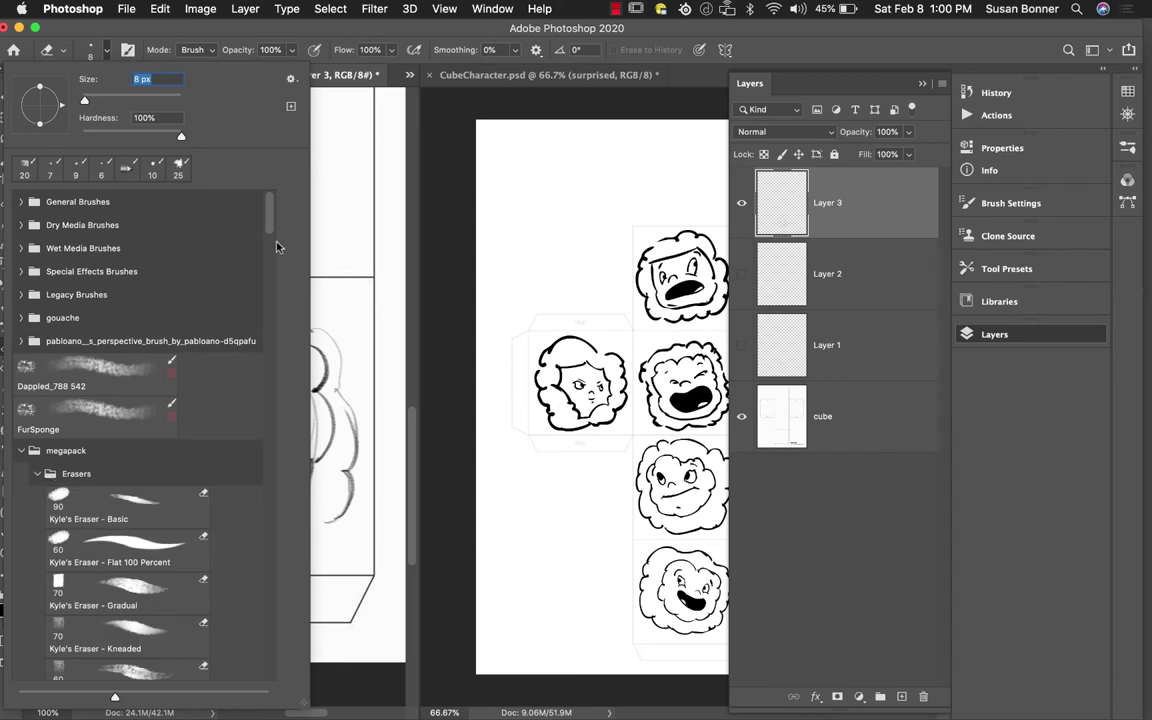
{"action": "scroll", "coordinate": [272, 246], "scroll_direction": "down", "scroll_amount": 5}
{"action": "scroll", "coordinate": [272, 246], "scroll_direction": "up", "scroll_amount": 2}
{"action": "left_click", "coordinate": [130, 462]}
{"action": "key", "text": "Return"}
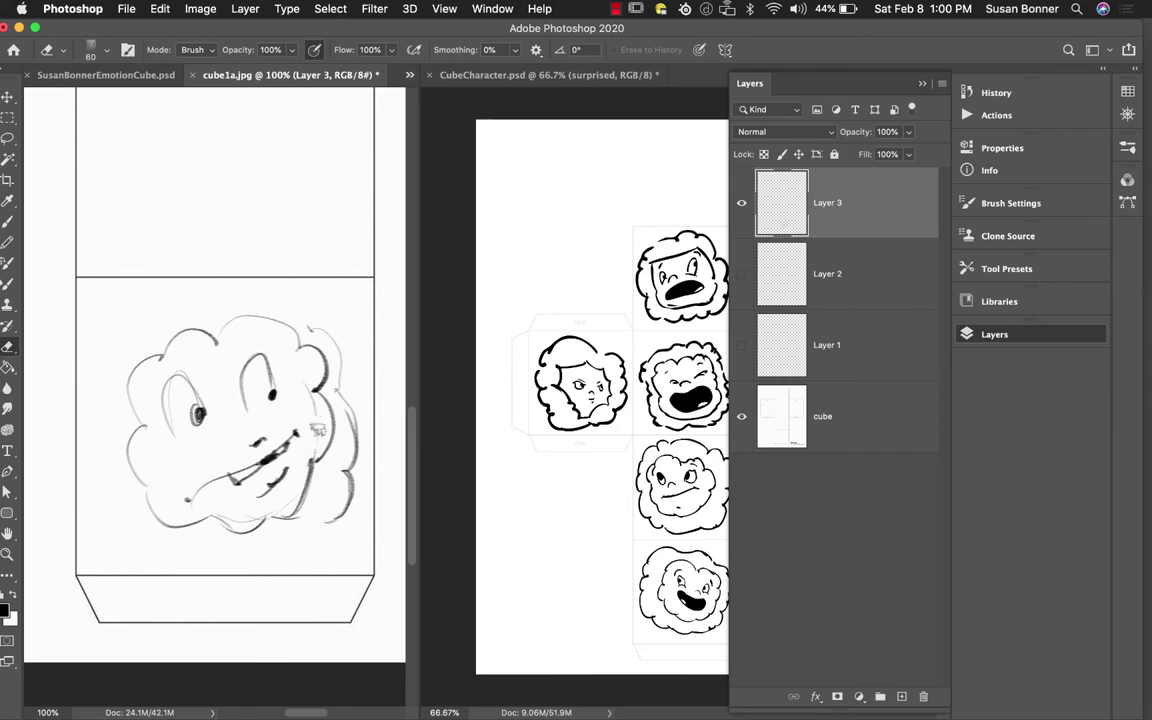
Step: Try the Gradual 70 px eraser, then settle on Flat 100 Percent at 60 px
{"action": "left_click", "coordinate": [96, 50]}
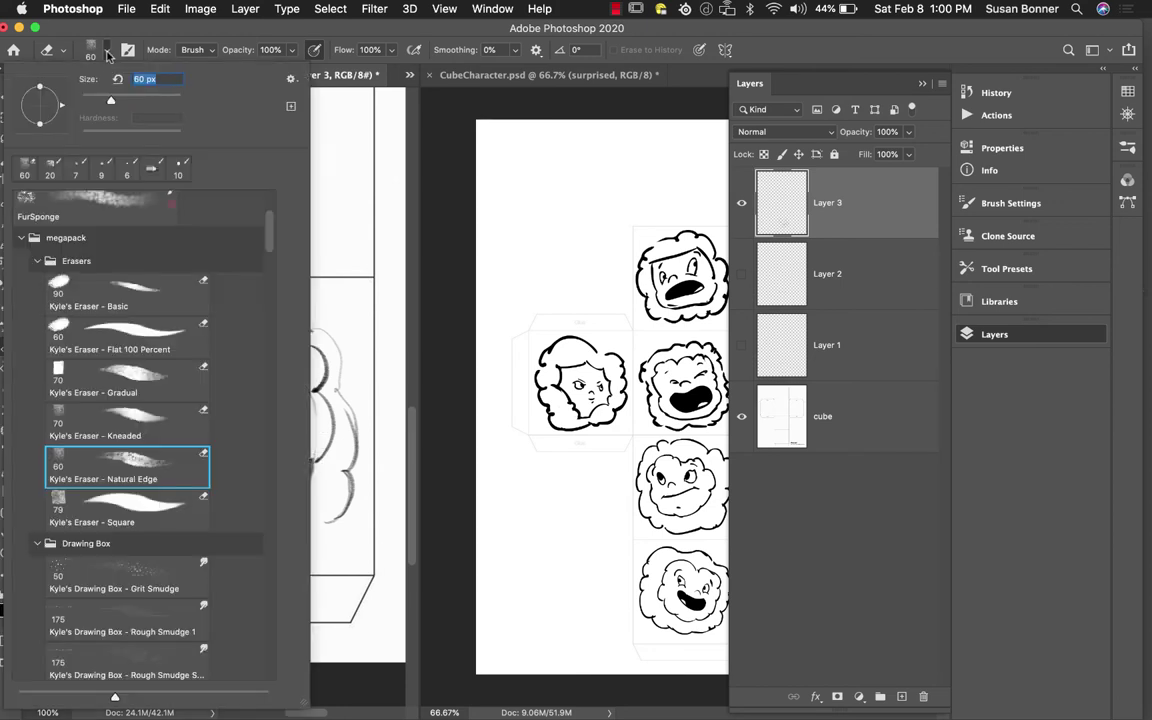
{"action": "left_click", "coordinate": [128, 372]}
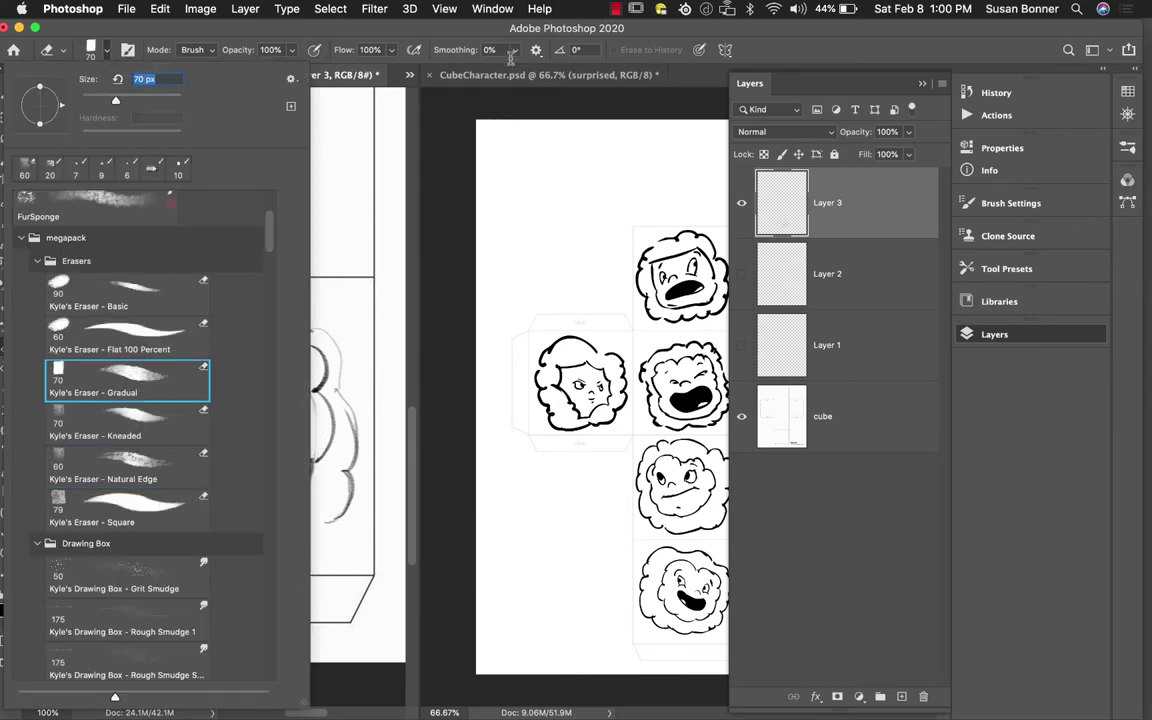
{"action": "left_click", "coordinate": [437, 51]}
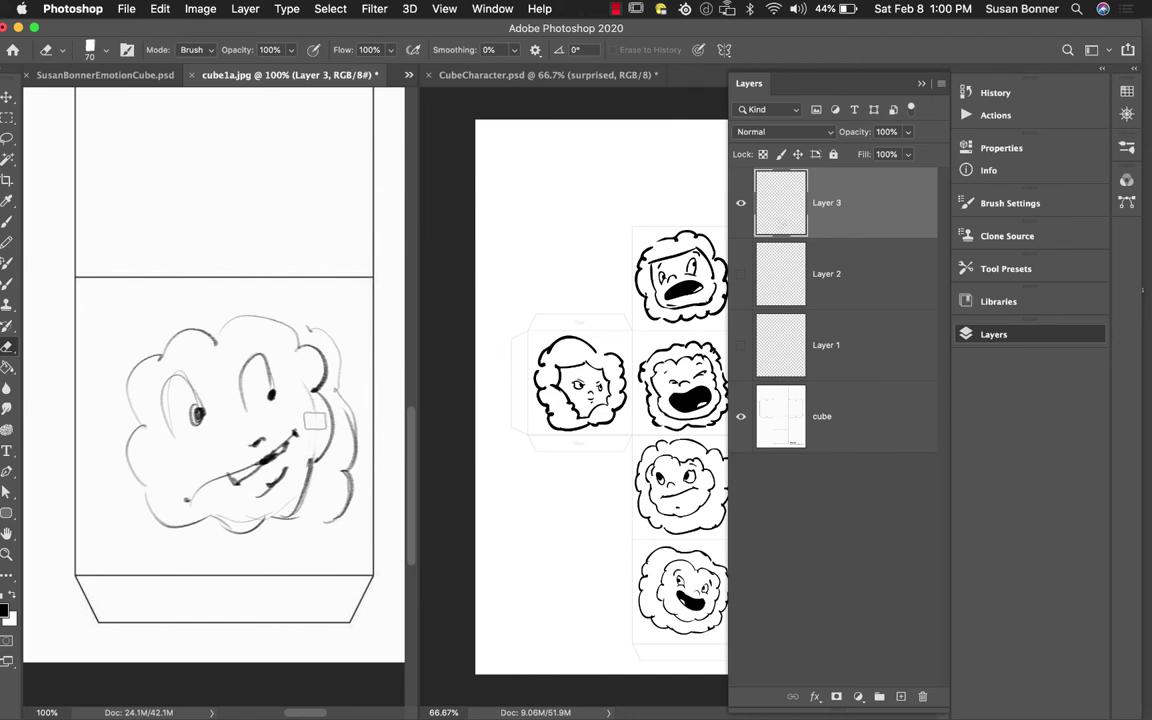
{"action": "key", "text": "bracketright"}
{"action": "key", "text": "bracketleft"}
{"action": "left_click", "coordinate": [106, 51]}
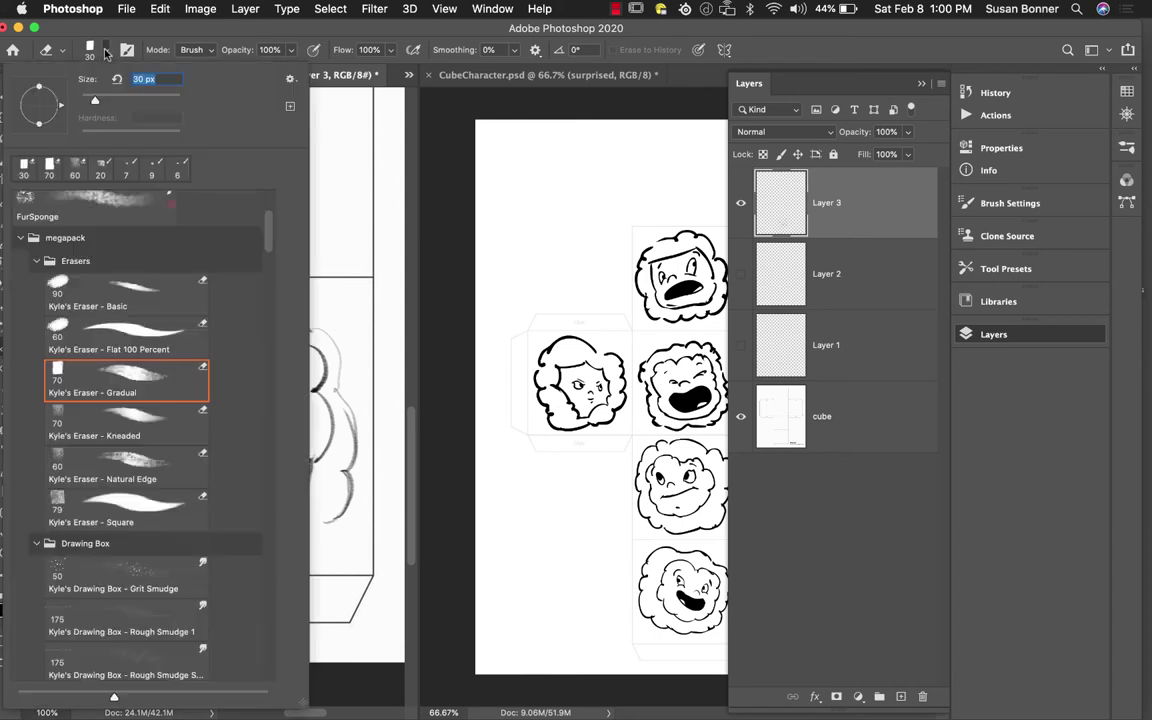
{"action": "left_click", "coordinate": [163, 343]}
{"action": "key", "text": "Return"}
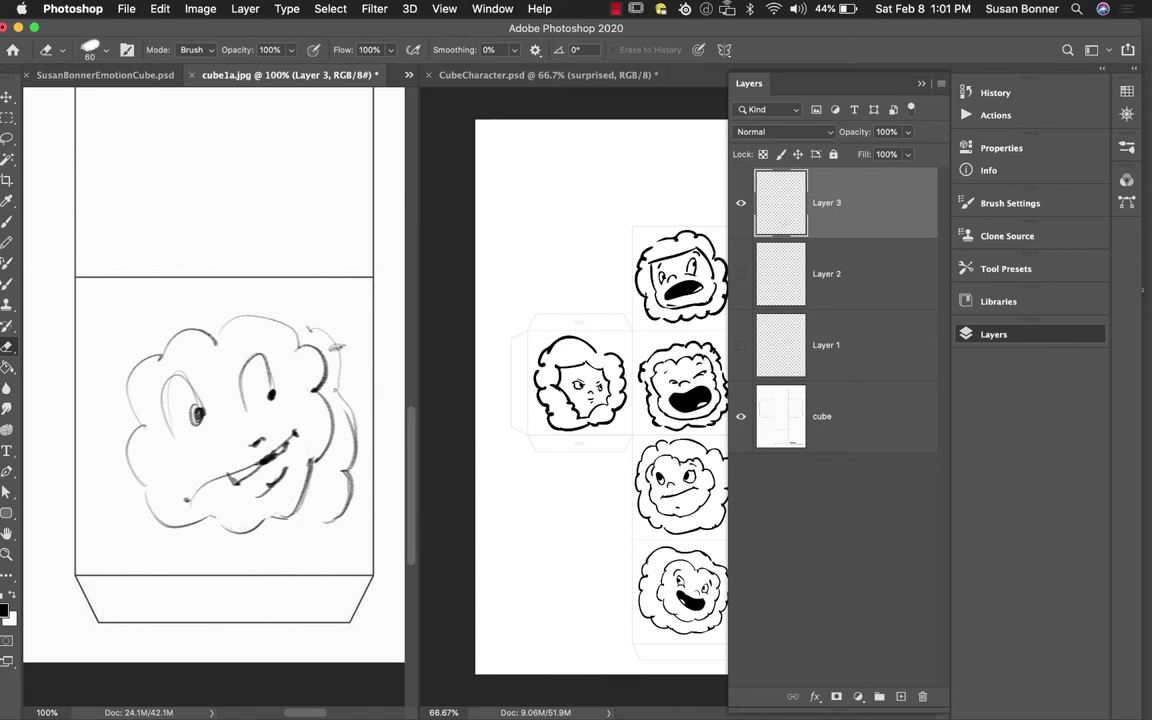
Step: Add eyelid strokes around both eyes and a darker diagonal mouth stroke, erasing stray marks
{"action": "key", "text": "b"}
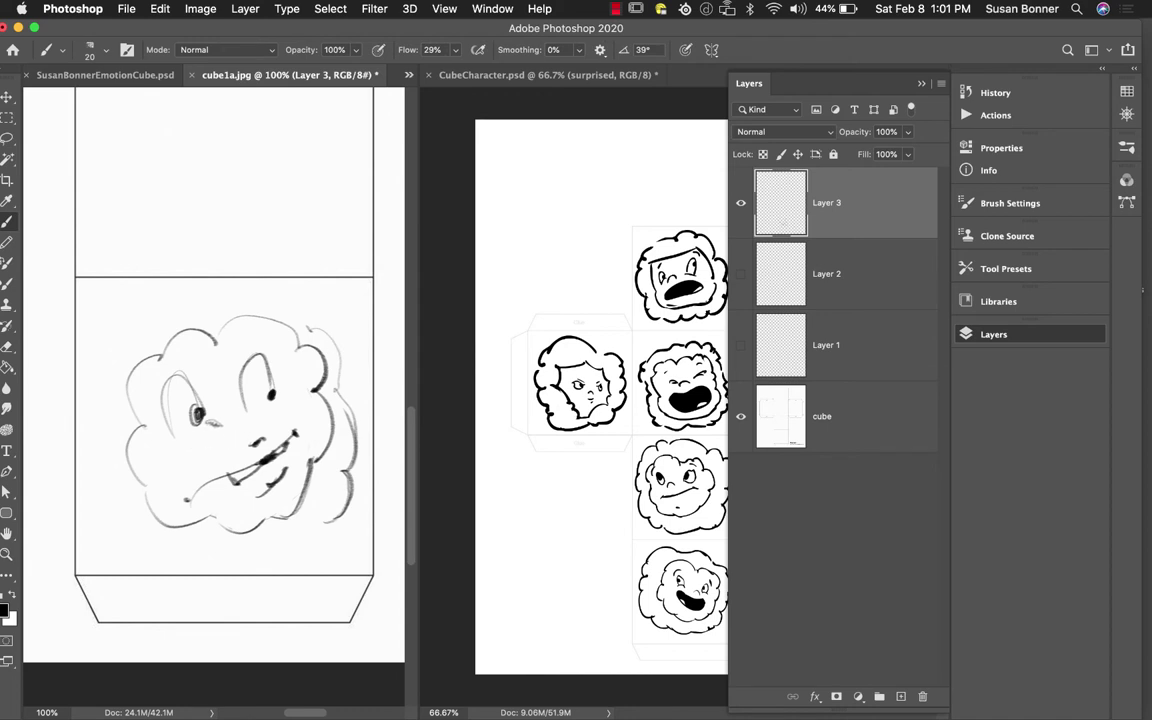
{"action": "mouse_move", "coordinate": [180, 430]}
{"action": "left_mouse_down"}
{"action": "mouse_move", "coordinate": [222, 414]}
{"action": "mouse_move", "coordinate": [176, 350]}
{"action": "mouse_move", "coordinate": [146, 382]}
{"action": "mouse_move", "coordinate": [170, 340]}
{"action": "left_mouse_up"}
{"action": "mouse_move", "coordinate": [267, 387]}
{"action": "left_mouse_down"}
{"action": "mouse_move", "coordinate": [247, 359]}
{"action": "mouse_move", "coordinate": [280, 404]}
{"action": "left_mouse_up"}
{"action": "left_click_drag", "start_coordinate": [268, 356], "coordinate": [280, 392]}
{"action": "key", "text": "e"}
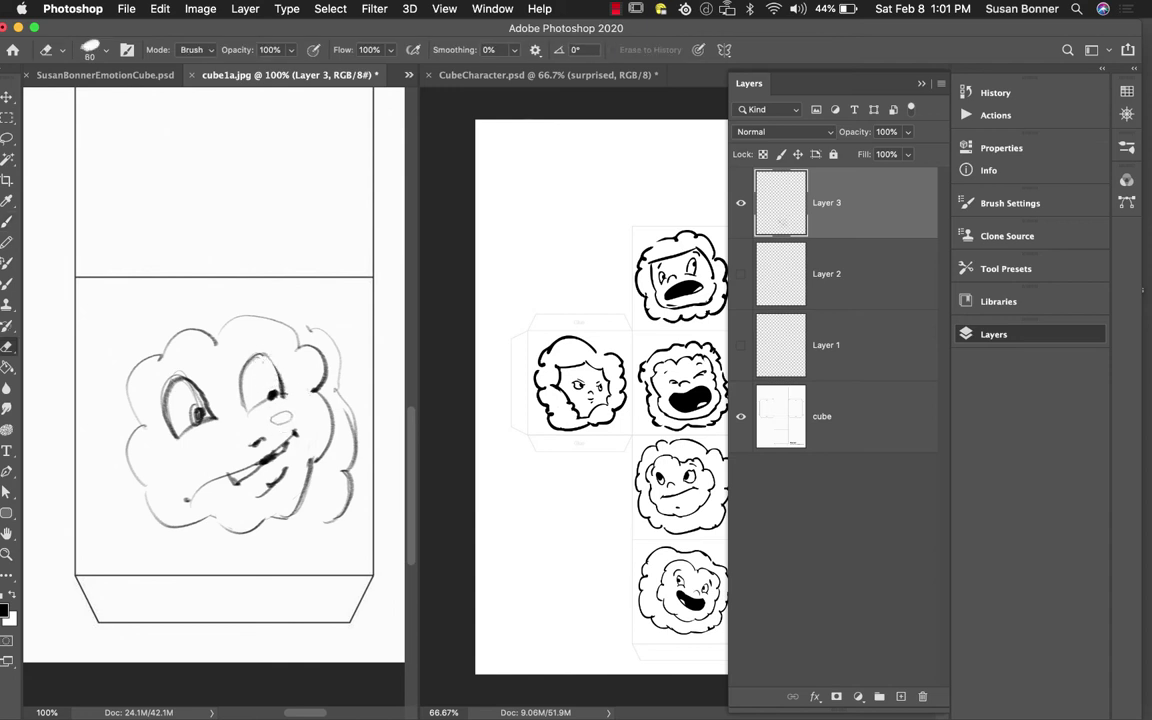
{"action": "key", "text": "b"}
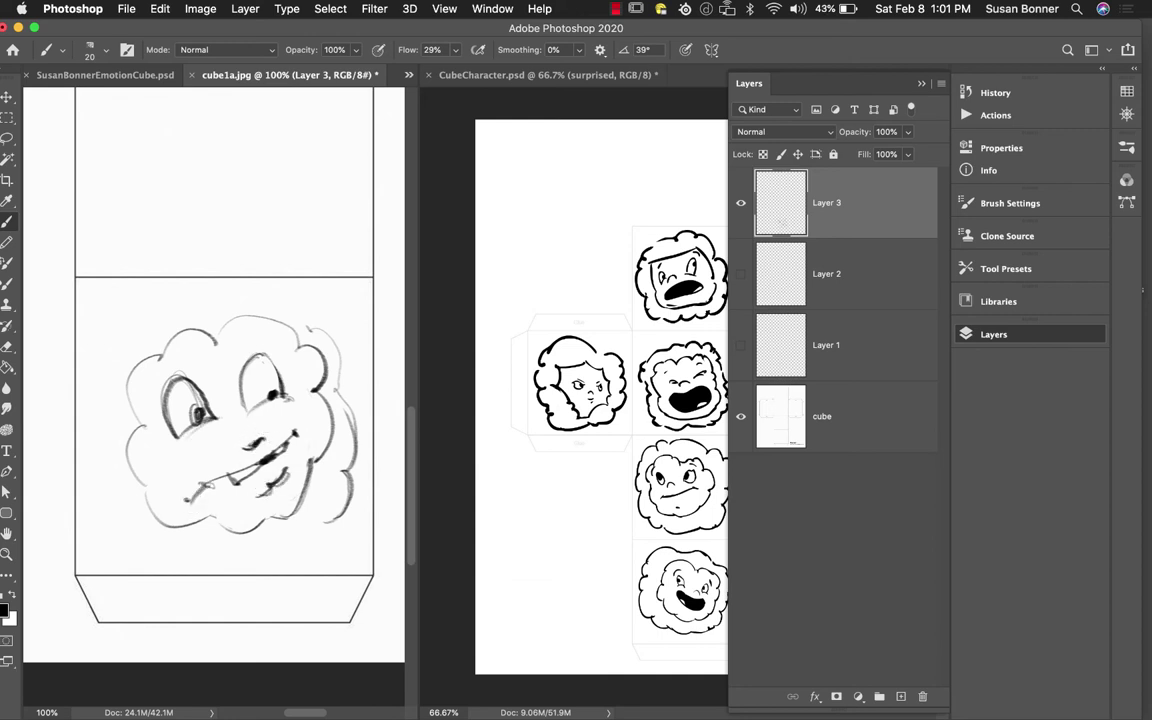
{"action": "mouse_move", "coordinate": [188, 500]}
{"action": "left_mouse_down"}
{"action": "mouse_move", "coordinate": [270, 460]}
{"action": "mouse_move", "coordinate": [188, 503]}
{"action": "left_mouse_up"}
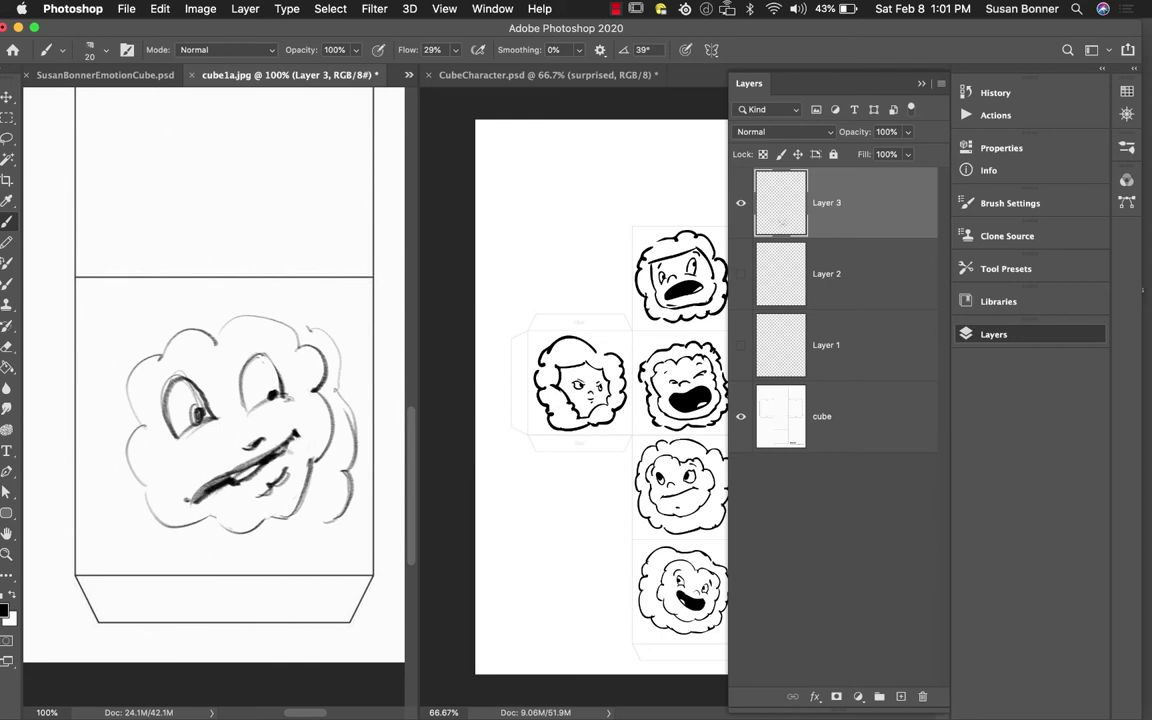
{"action": "key", "text": "e"}
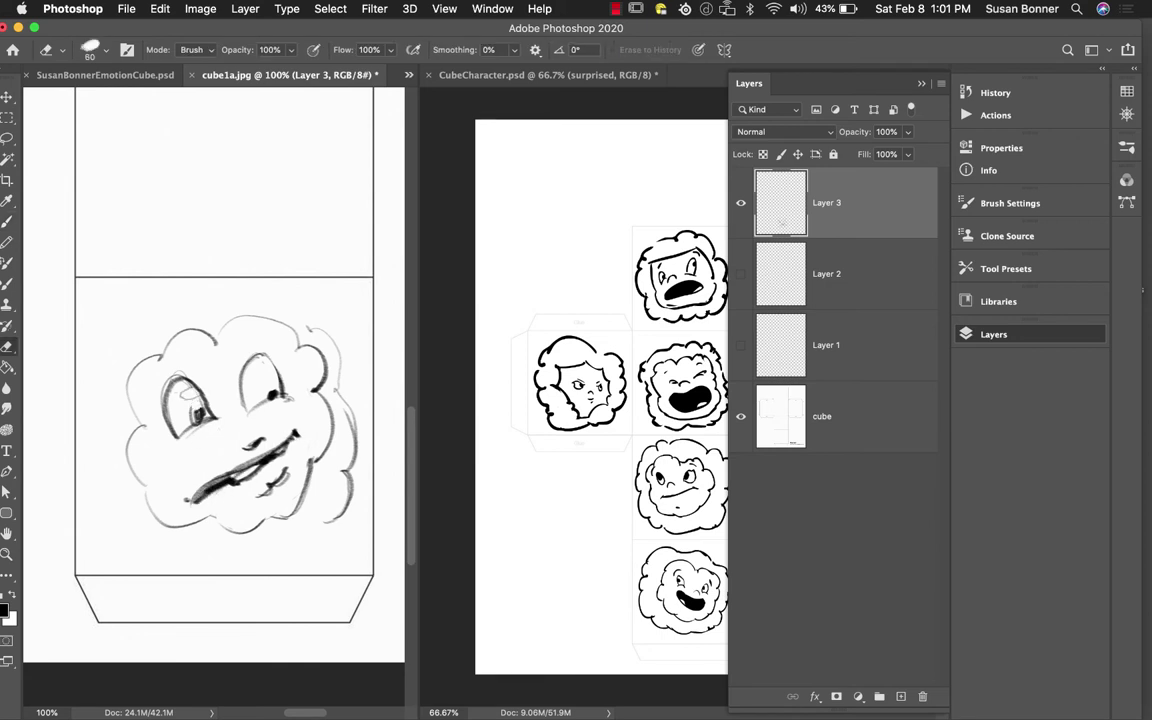
{"action": "key", "text": "b"}
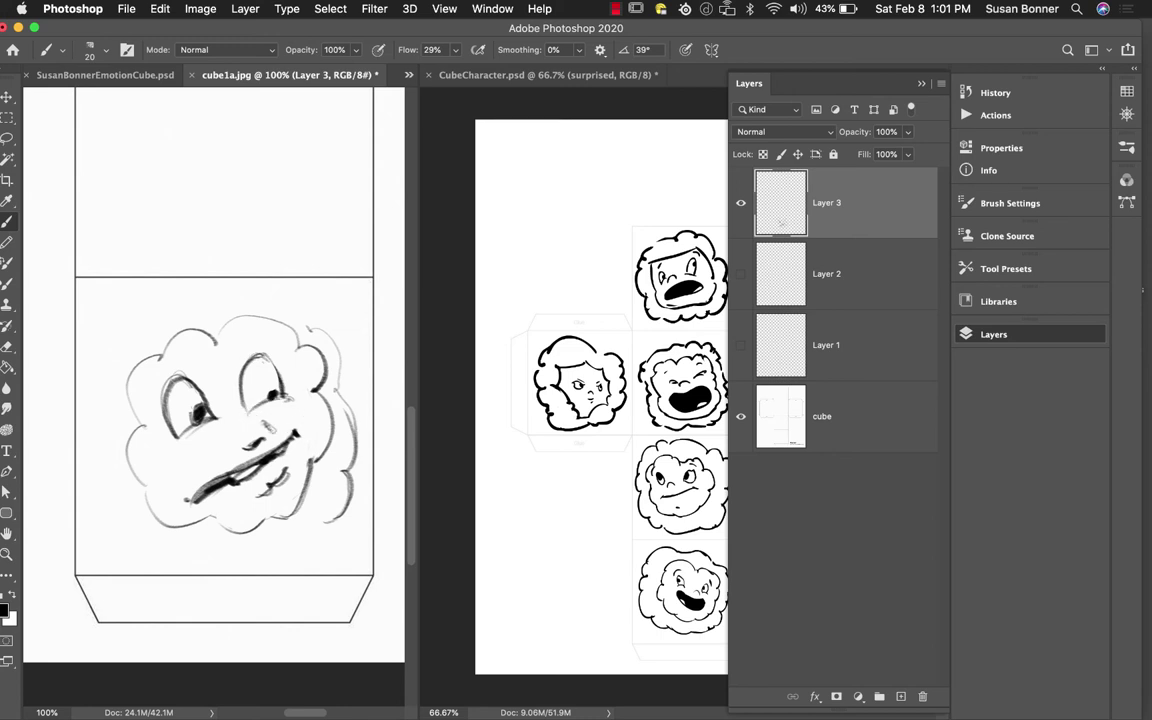
Step: Lasso the right eye, rotate it about 11° clockwise, and deselect
{"action": "key", "text": "l"}
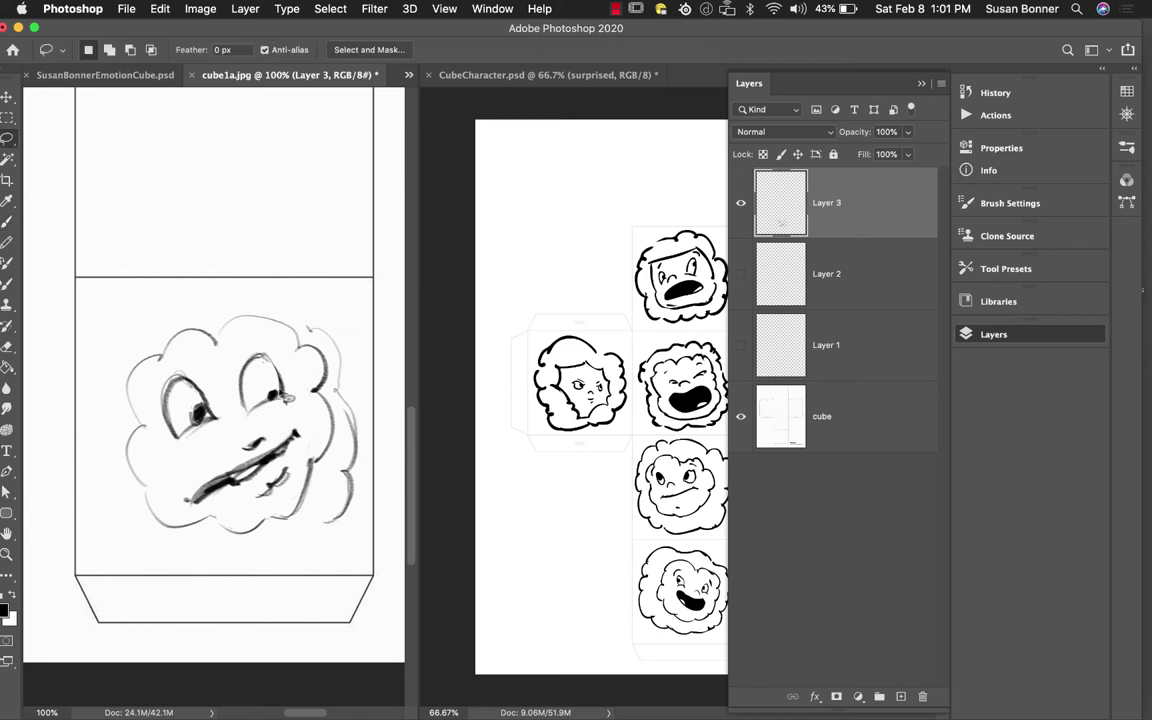
{"action": "right_click", "coordinate": [8, 143]}
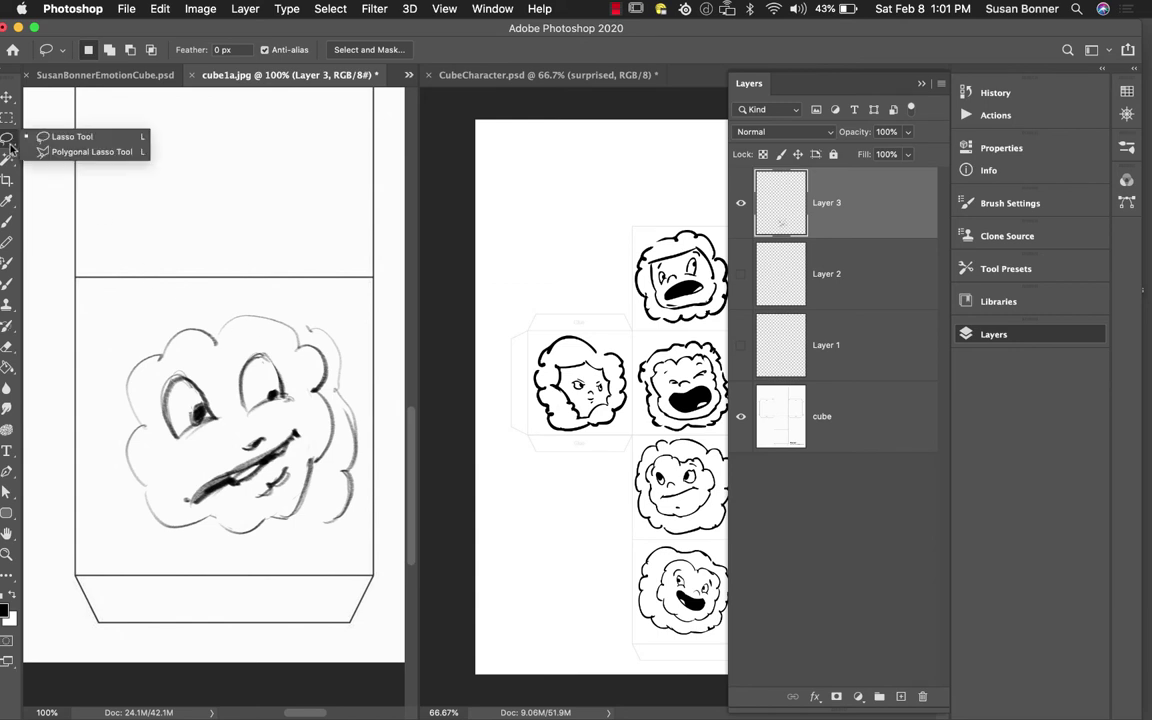
{"action": "left_click", "coordinate": [87, 137]}
{"action": "mouse_move", "coordinate": [230, 355]}
{"action": "left_mouse_down"}
{"action": "mouse_move", "coordinate": [238, 418]}
{"action": "mouse_move", "coordinate": [265, 422]}
{"action": "mouse_move", "coordinate": [298, 402]}
{"action": "mouse_move", "coordinate": [299, 362]}
{"action": "mouse_move", "coordinate": [264, 342]}
{"action": "mouse_move", "coordinate": [248, 412]}
{"action": "left_mouse_up"}
{"action": "key", "text": "ctrl+t"}
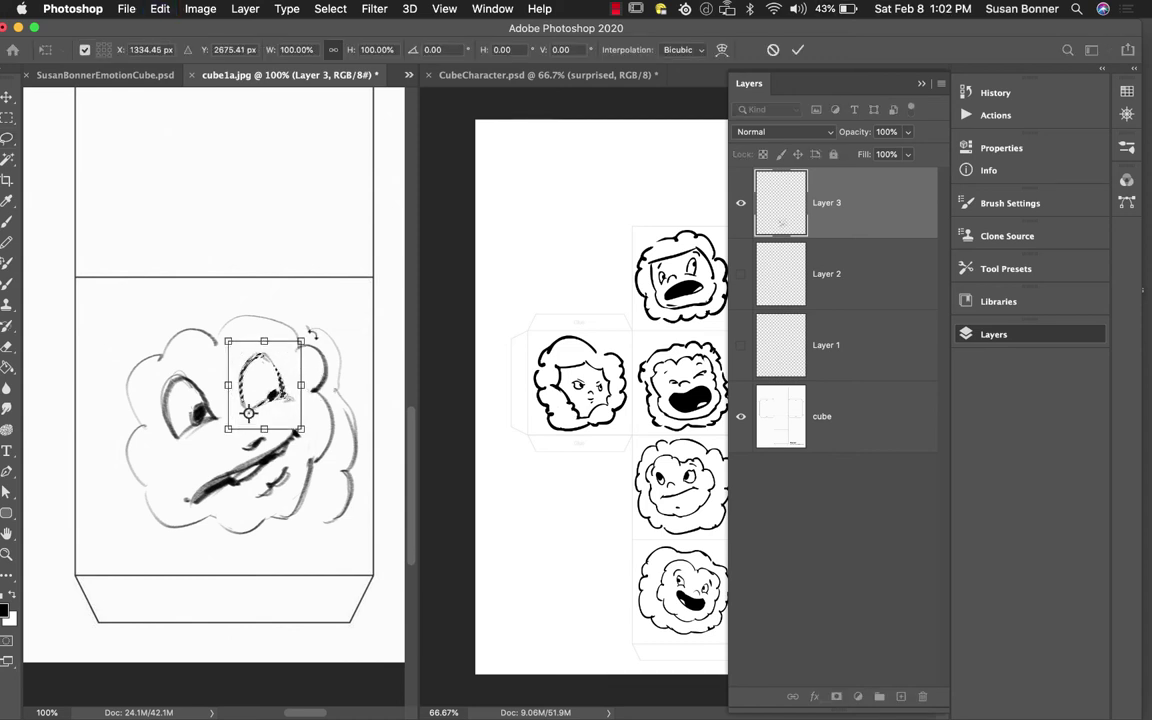
{"action": "mouse_move", "coordinate": [312, 334]}
{"action": "left_mouse_down"}
{"action": "mouse_move", "coordinate": [330, 340]}
{"action": "mouse_move", "coordinate": [322, 330]}
{"action": "mouse_move", "coordinate": [322, 350]}
{"action": "left_mouse_up"}
{"action": "key", "text": "Return"}
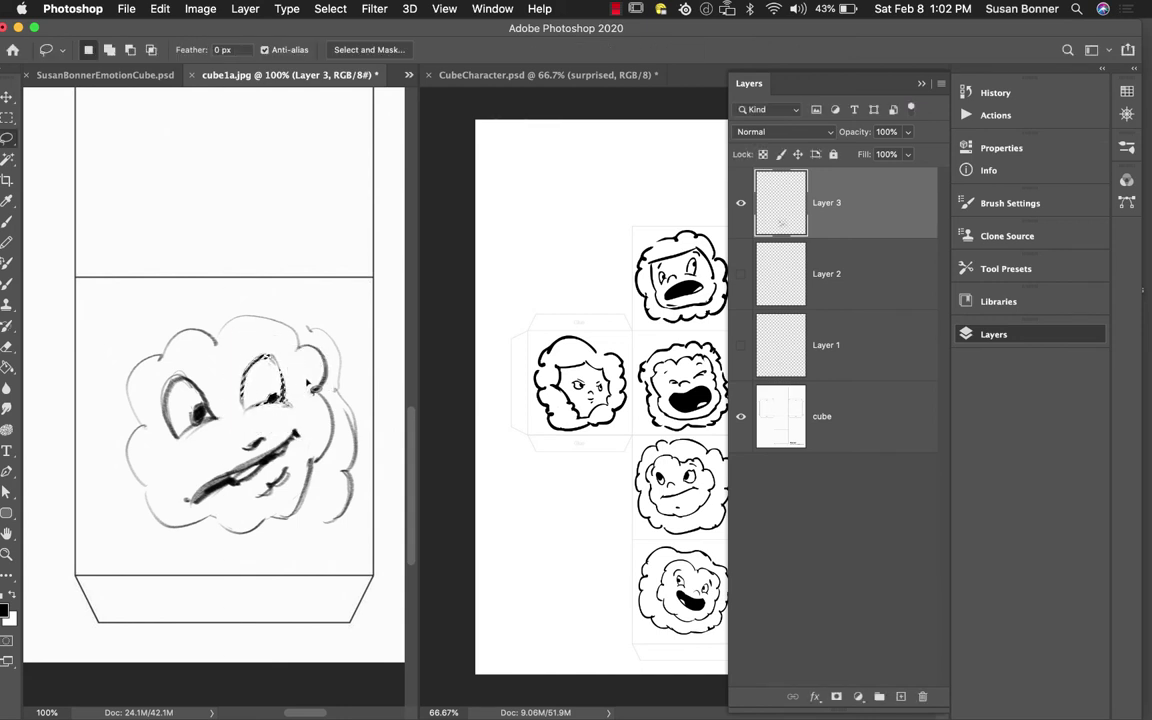
{"action": "key", "text": "super+d"}
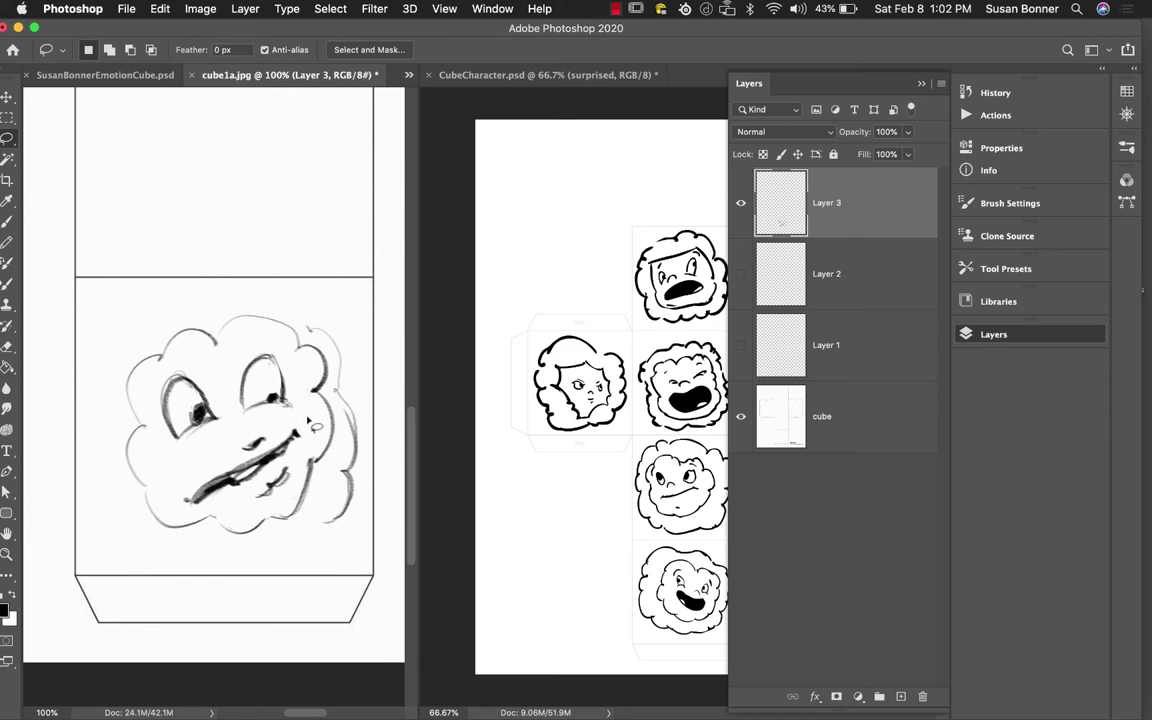
Step: Lasso the mouth and bend it with a Warp transform
{"action": "mouse_move", "coordinate": [283, 424]}
{"action": "left_mouse_down"}
{"action": "mouse_move", "coordinate": [166, 496]}
{"action": "mouse_move", "coordinate": [191, 517]}
{"action": "mouse_move", "coordinate": [252, 522]}
{"action": "left_mouse_up"}
{"action": "left_click_drag", "start_coordinate": [317, 428], "coordinate": [311, 427]}
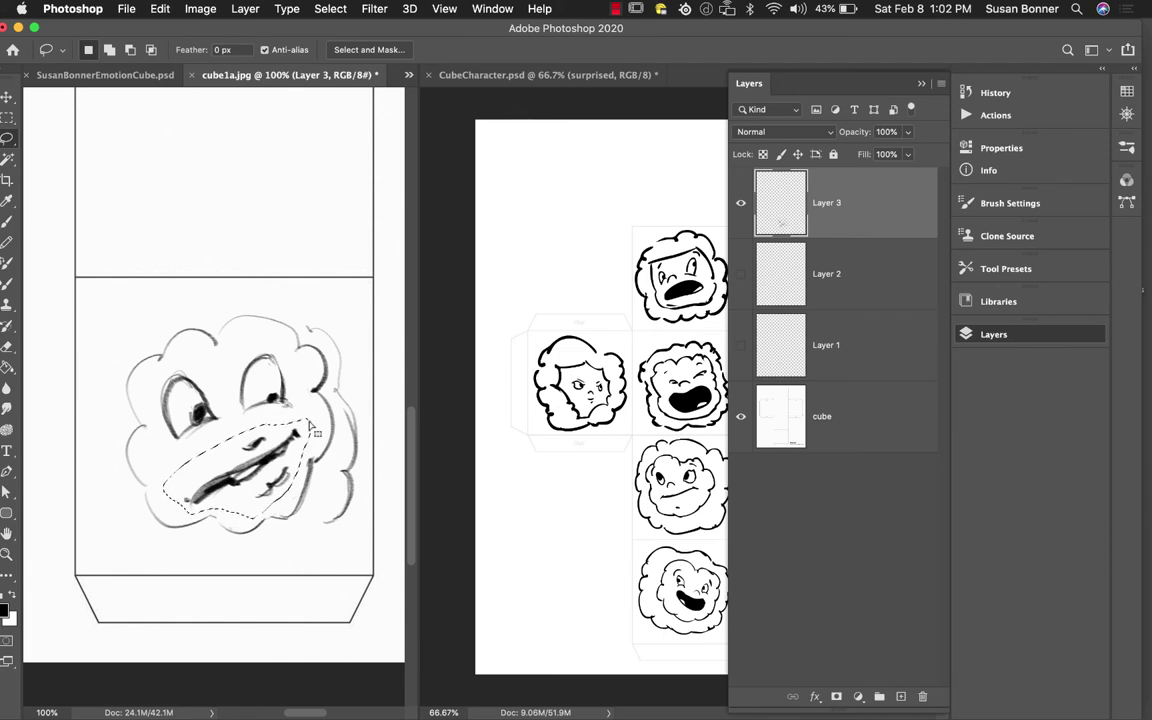
{"action": "key", "text": "super+t"}
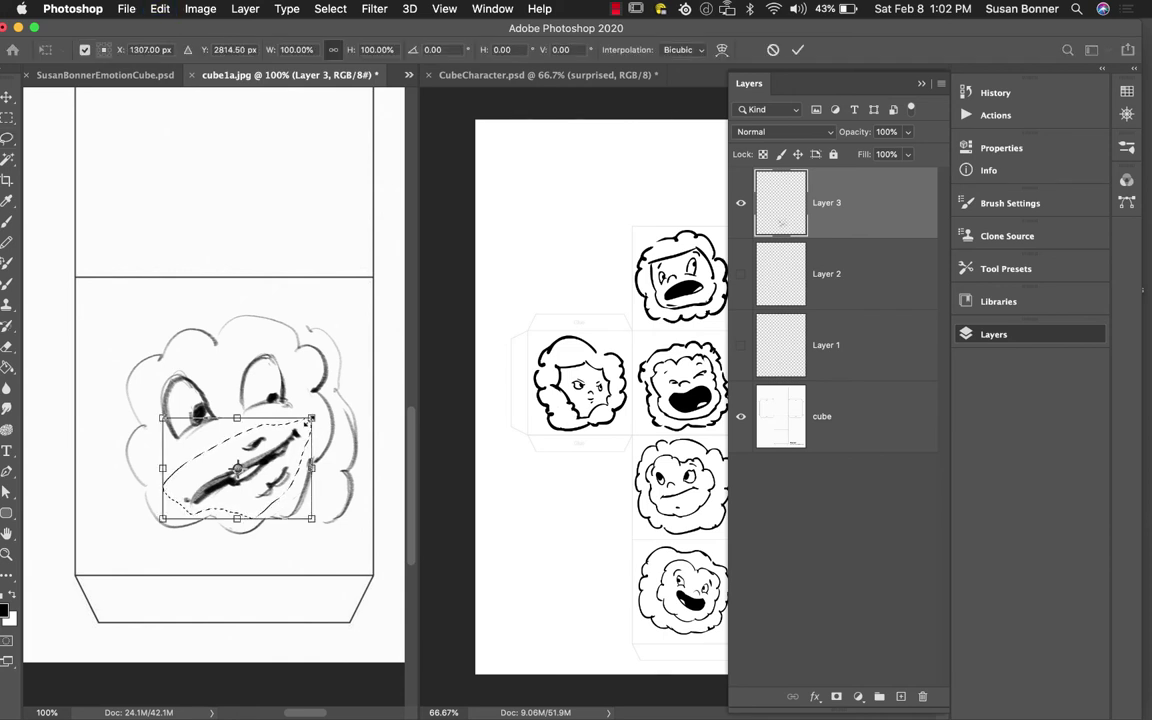
{"action": "left_click", "coordinate": [722, 52]}
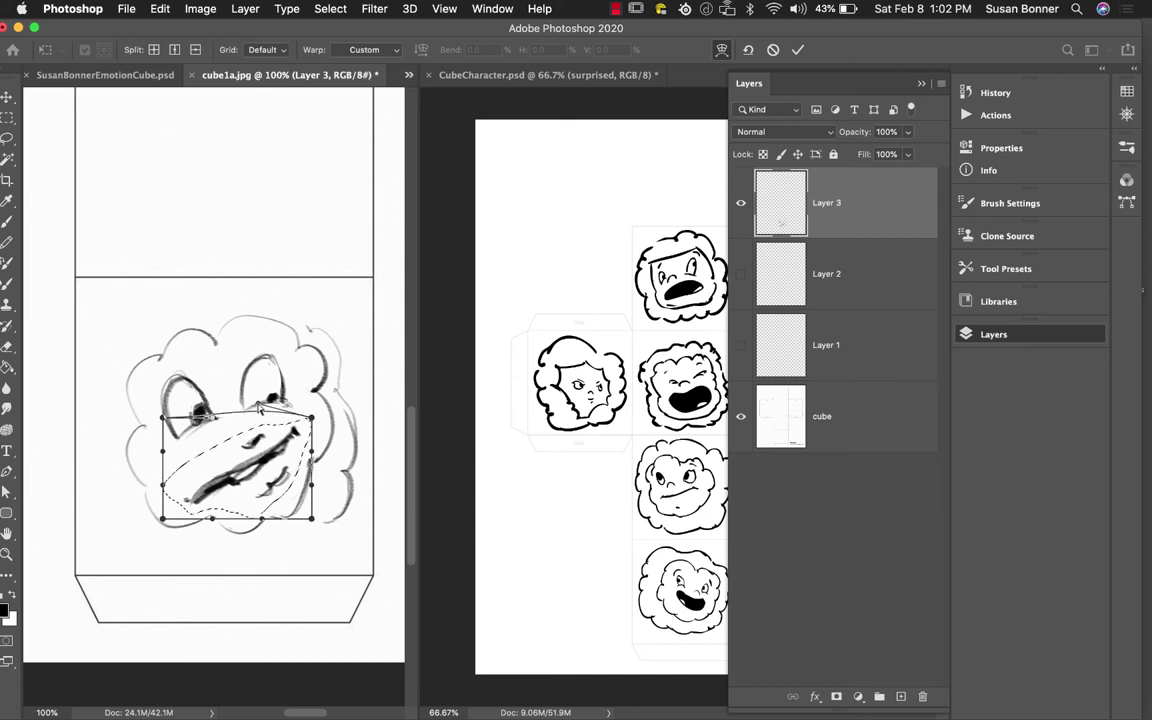
{"action": "left_click_drag", "start_coordinate": [258, 405], "coordinate": [262, 455]}
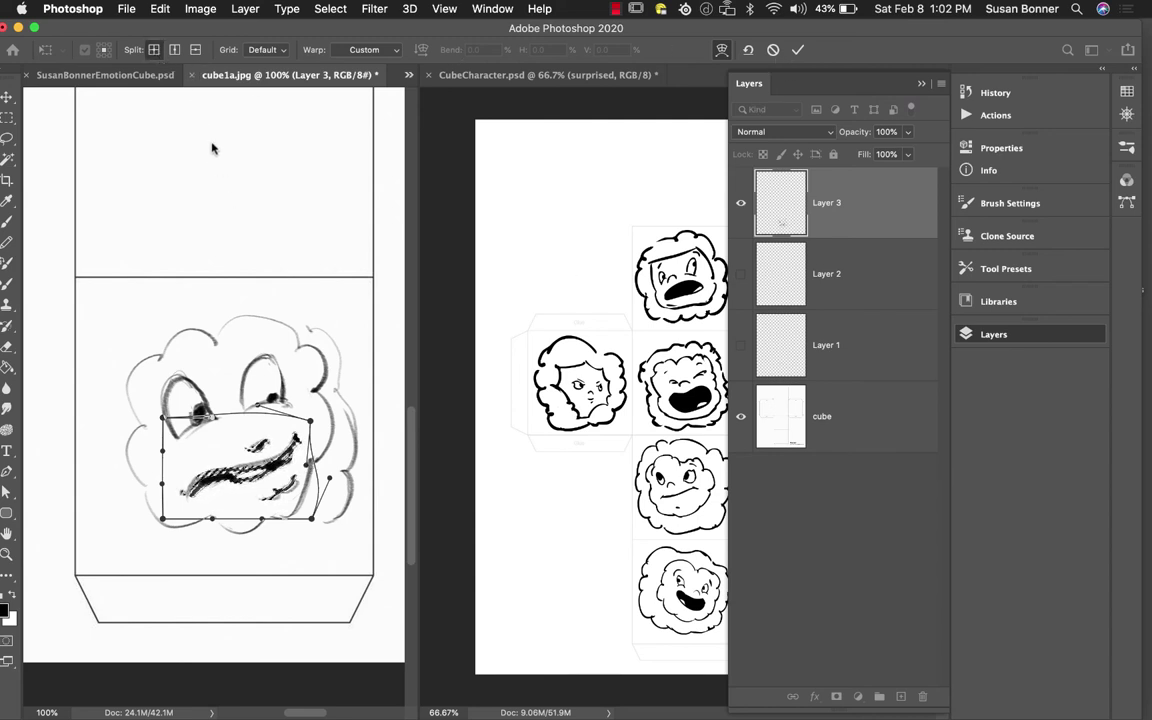
Step: Add vertical and crosswise warp splits and drag mesh points to make the mouth wavy
{"action": "left_click", "coordinate": [175, 49]}
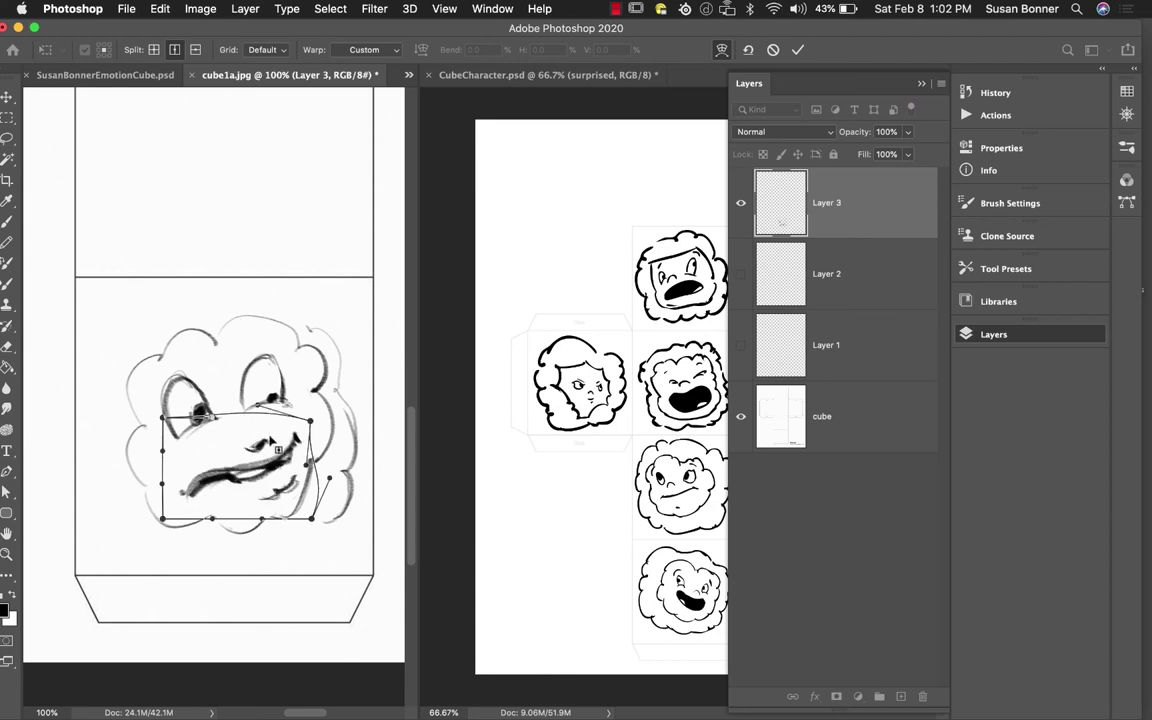
{"action": "left_click", "coordinate": [277, 481]}
{"action": "left_click", "coordinate": [176, 49]}
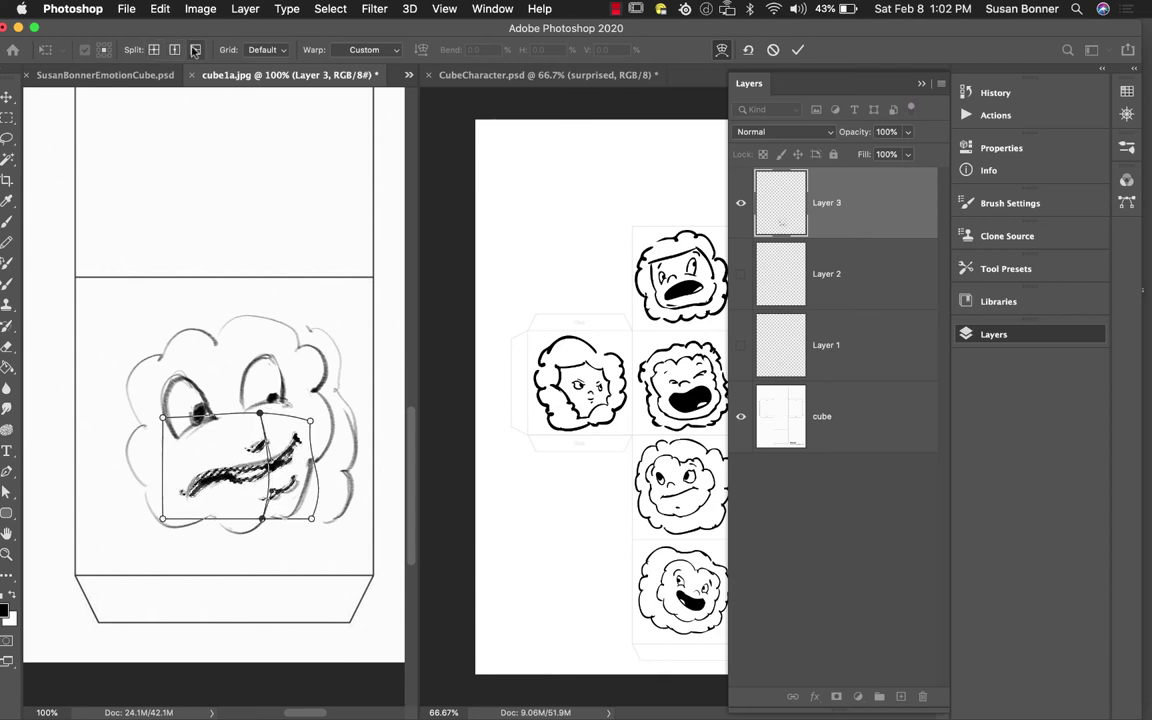
{"action": "left_click", "coordinate": [276, 482]}
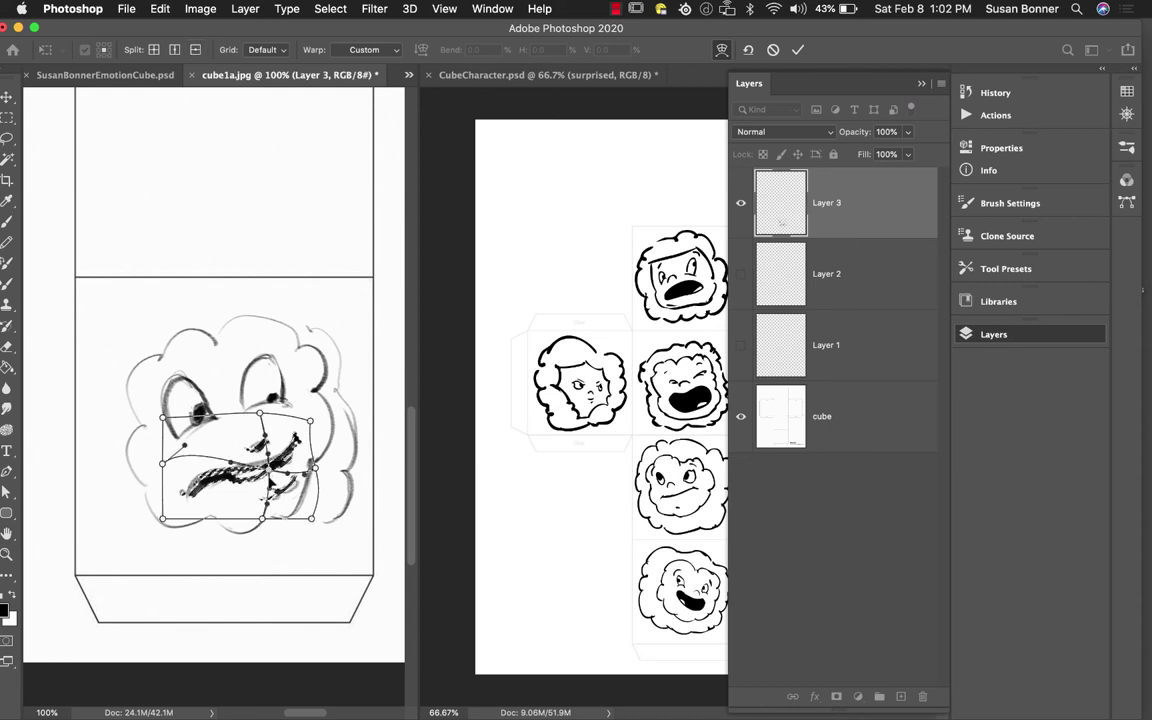
{"action": "left_click", "coordinate": [173, 49]}
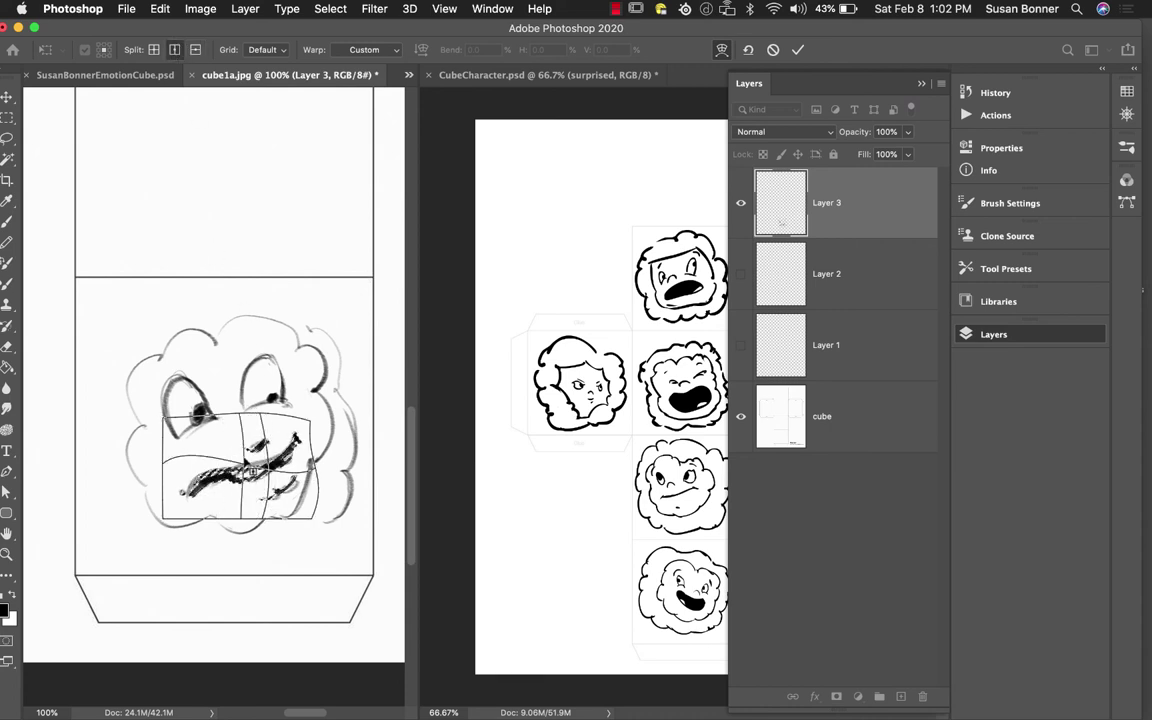
{"action": "left_click", "coordinate": [220, 460]}
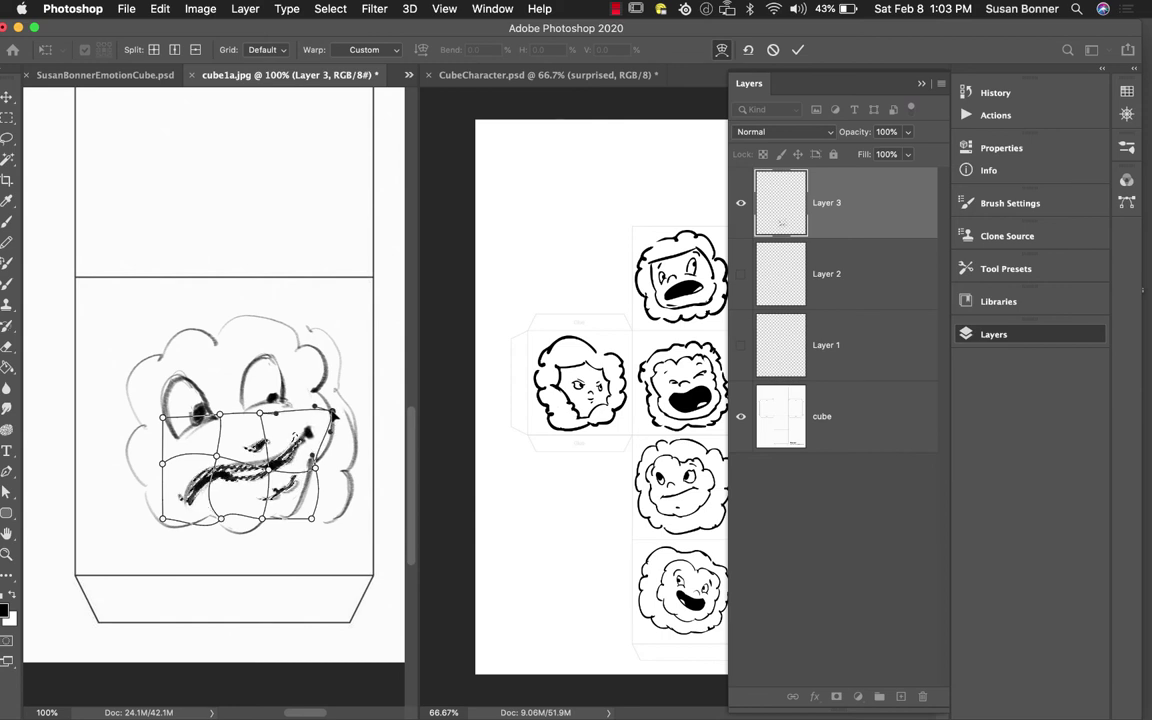
{"action": "left_click_drag", "start_coordinate": [269, 473], "coordinate": [278, 470]}
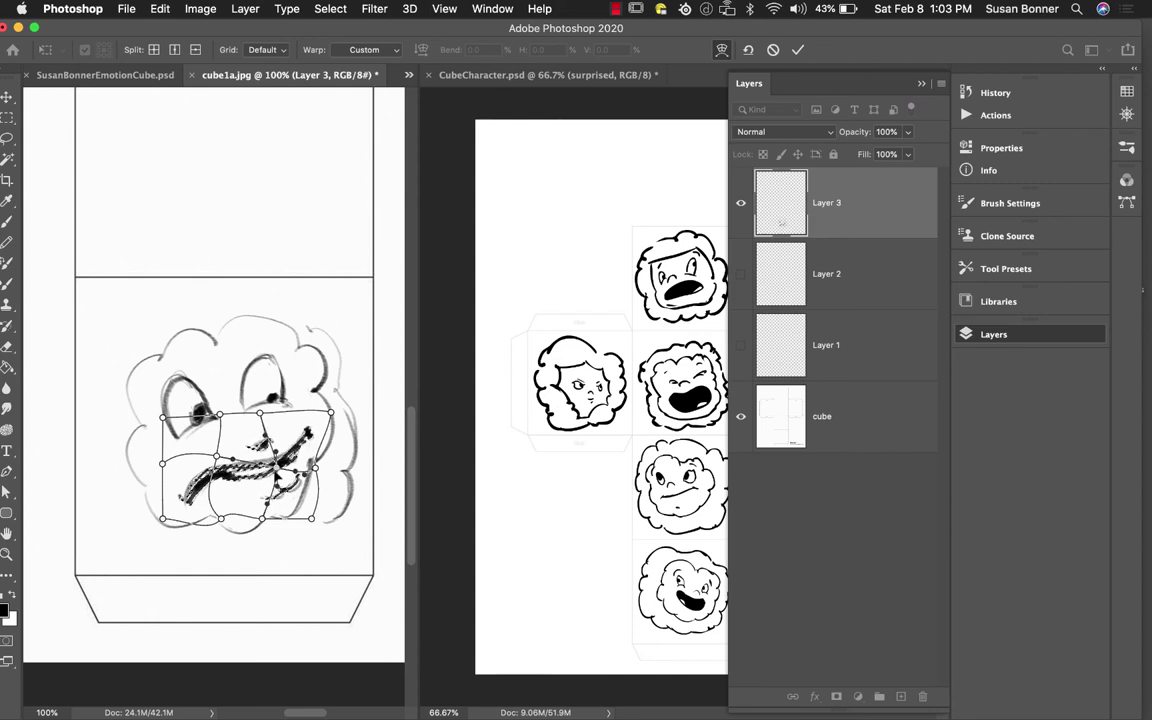
{"action": "left_click", "coordinate": [155, 50]}
{"action": "left_click", "coordinate": [270, 488]}
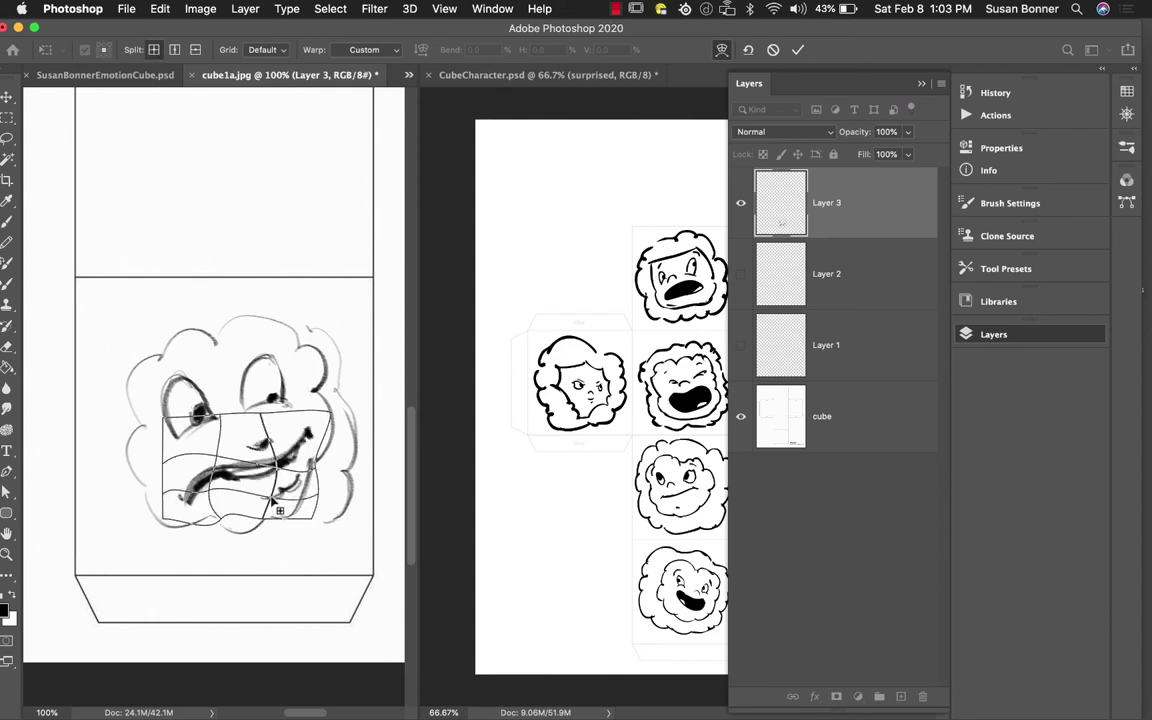
{"action": "mouse_move", "coordinate": [268, 505]}
{"action": "left_mouse_down"}
{"action": "mouse_move", "coordinate": [280, 498]}
{"action": "mouse_move", "coordinate": [257, 503]}
{"action": "mouse_move", "coordinate": [282, 500]}
{"action": "left_mouse_up"}
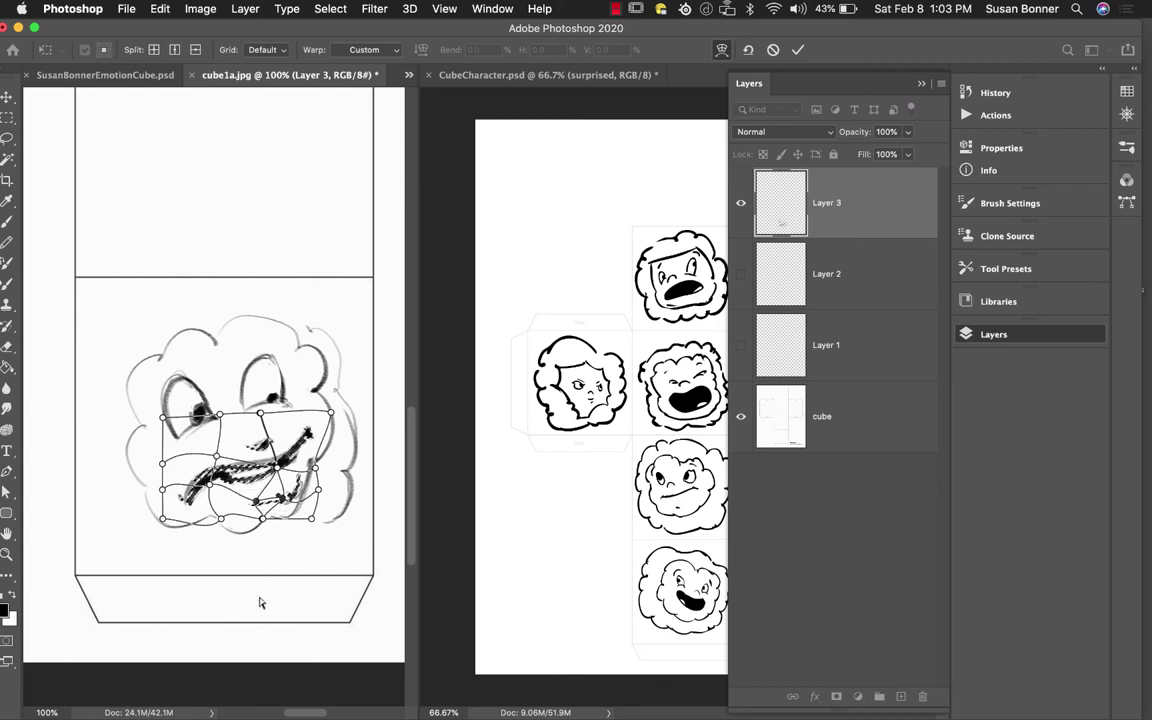
Step: Apply the mouth warp and erase the stray marks near the chin and mouth
{"action": "key", "text": "Return"}
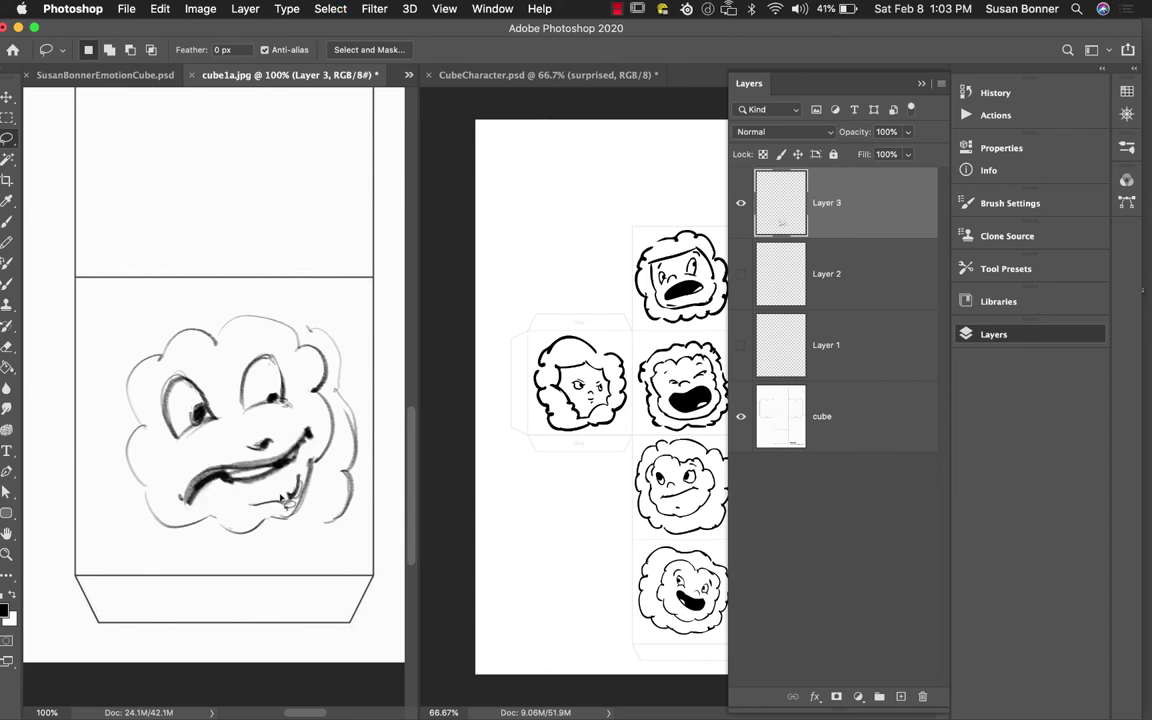
{"action": "key", "text": "e"}
{"action": "left_click_drag", "start_coordinate": [292, 486], "coordinate": [272, 494]}
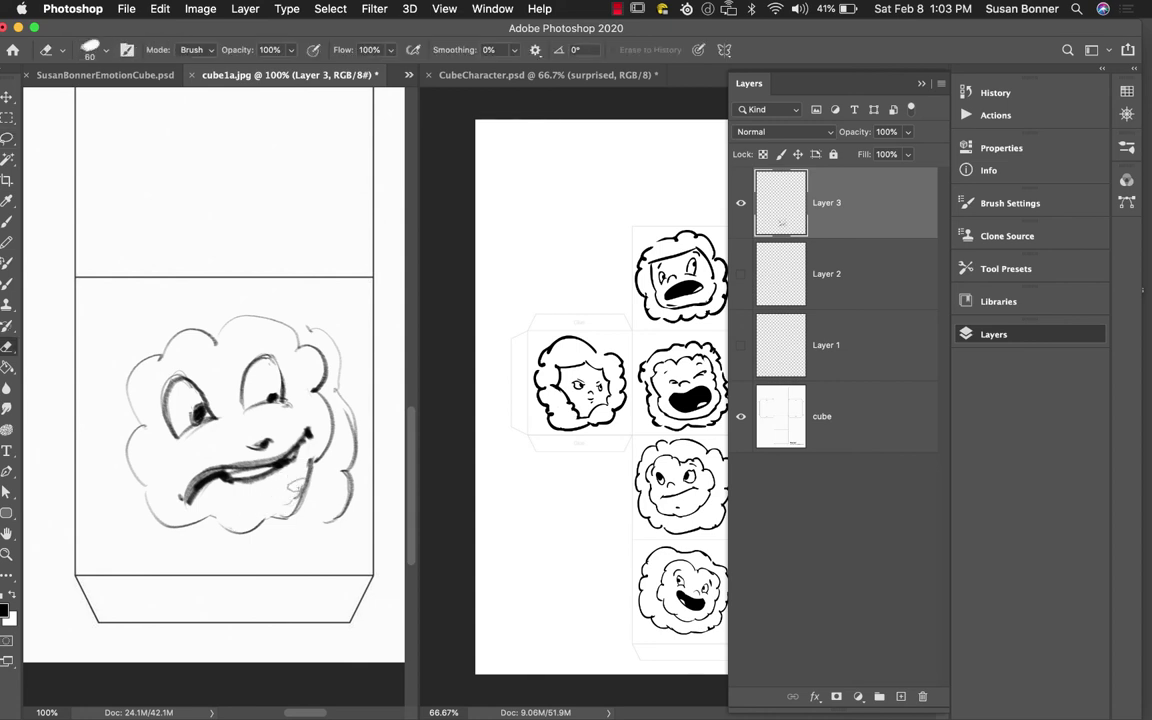
{"action": "left_click_drag", "start_coordinate": [290, 492], "coordinate": [294, 474]}
Step: Lasso both eyes and shrink them proportionally with Free Transform
{"action": "key", "text": "l"}
{"action": "mouse_move", "coordinate": [296, 372]}
{"action": "left_mouse_down"}
{"action": "mouse_move", "coordinate": [229, 354]}
{"action": "mouse_move", "coordinate": [167, 379]}
{"action": "mouse_move", "coordinate": [159, 428]}
{"action": "mouse_move", "coordinate": [185, 452]}
{"action": "mouse_move", "coordinate": [300, 411]}
{"action": "mouse_move", "coordinate": [297, 376]}
{"action": "left_mouse_up"}
{"action": "key", "text": "super+t"}
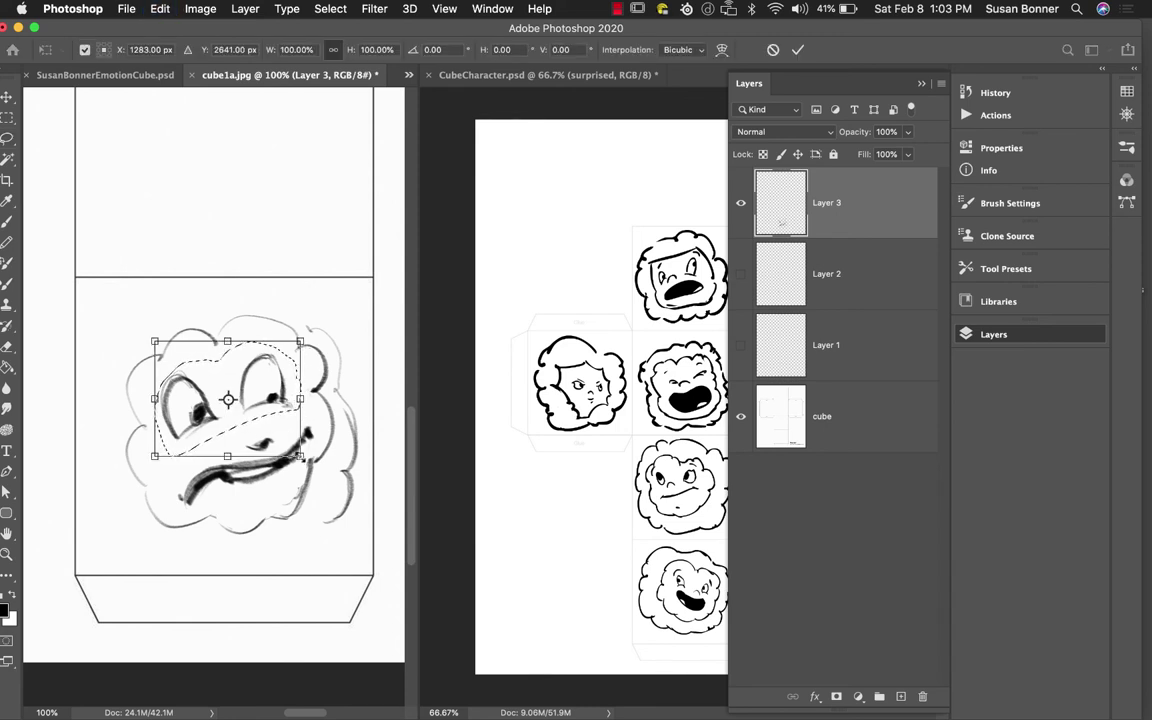
{"action": "left_click_drag", "start_coordinate": [300, 456], "coordinate": [291, 430]}
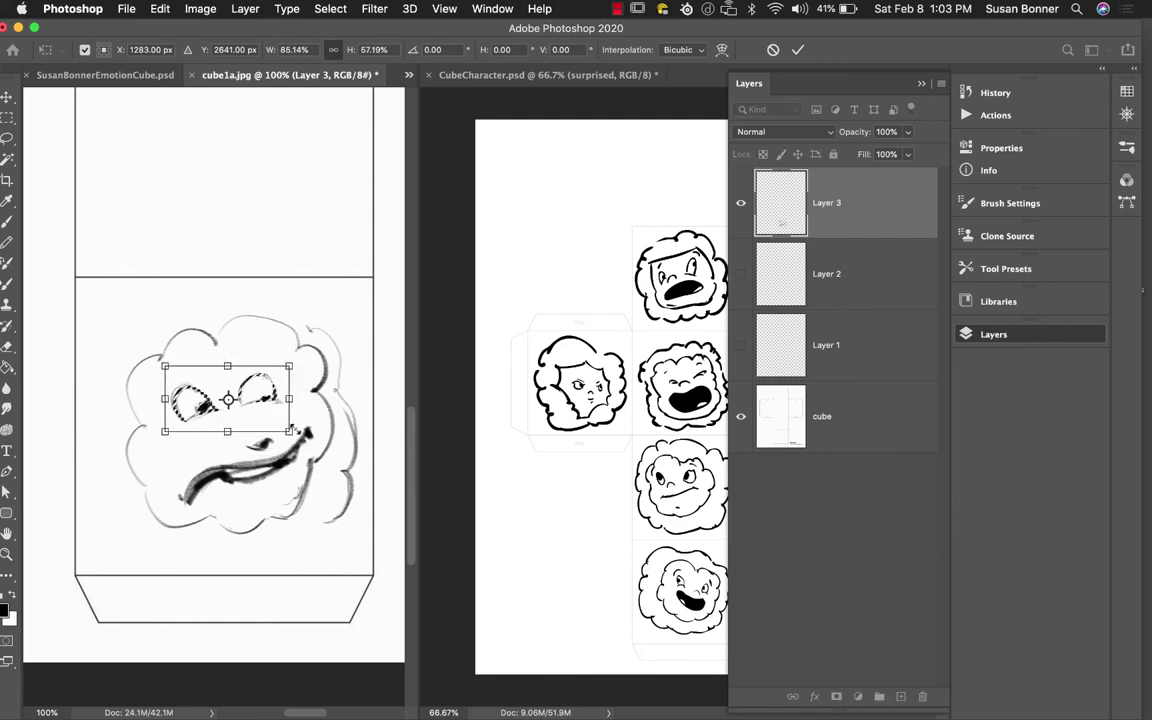
{"action": "key", "text": "Escape"}
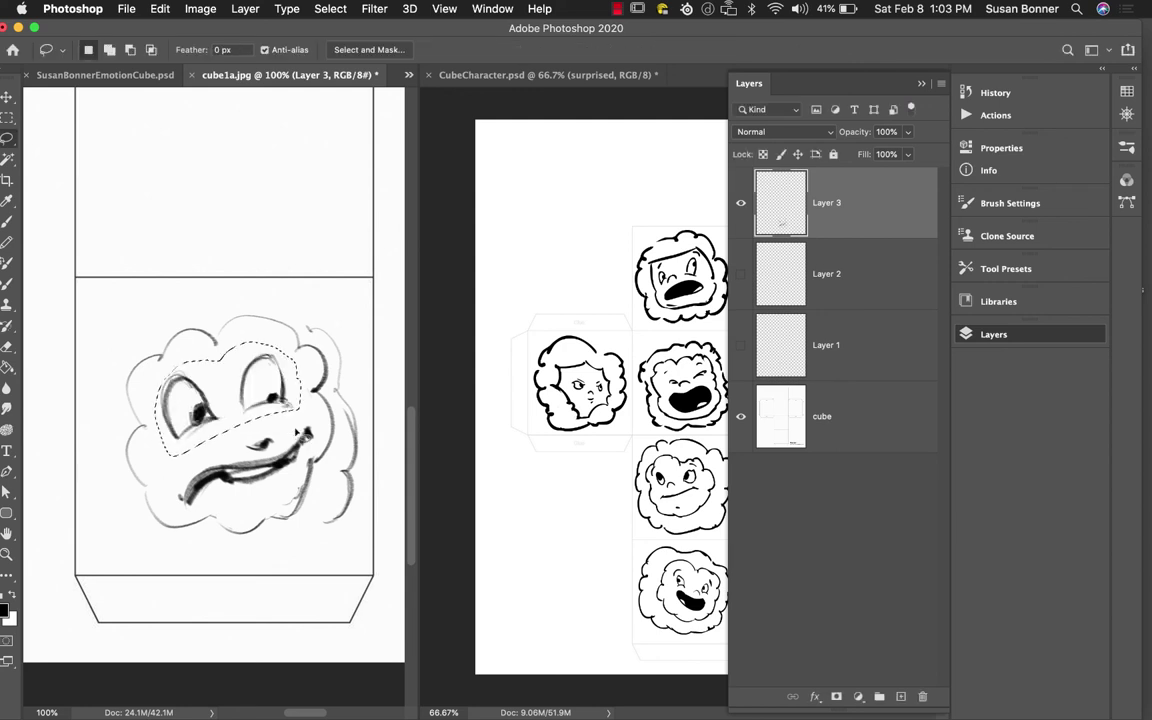
{"action": "key", "text": "super+t"}
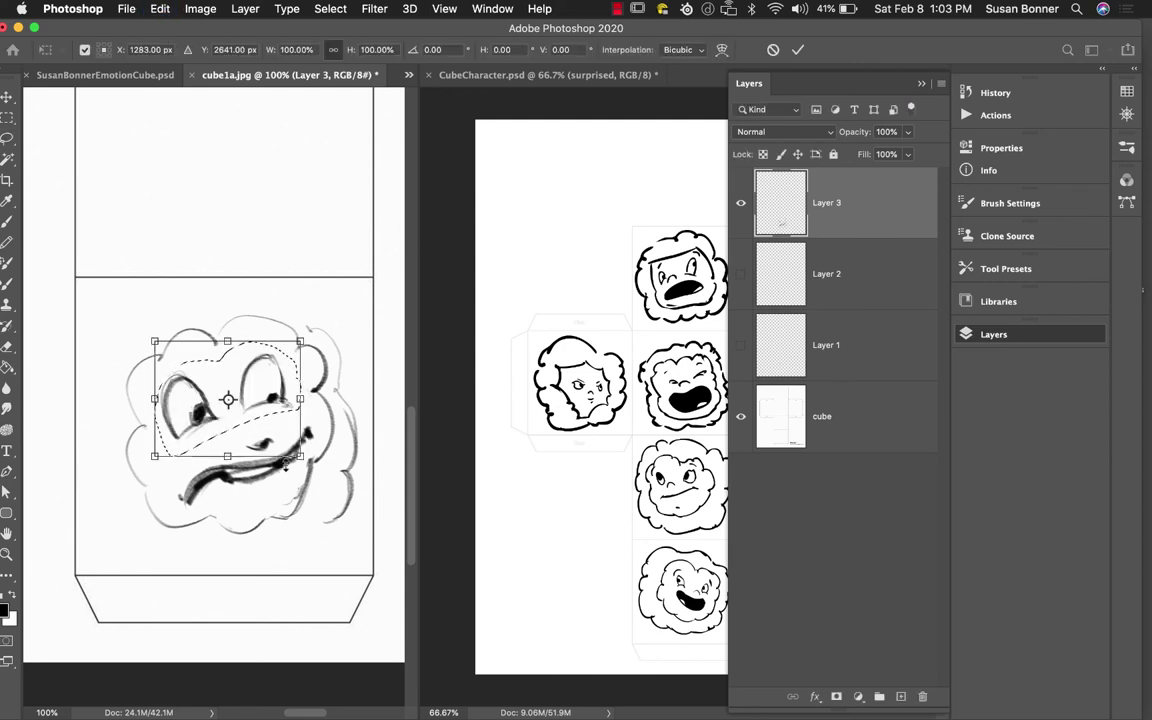
{"action": "left_click_drag", "start_coordinate": [300, 455], "coordinate": [283, 408]}
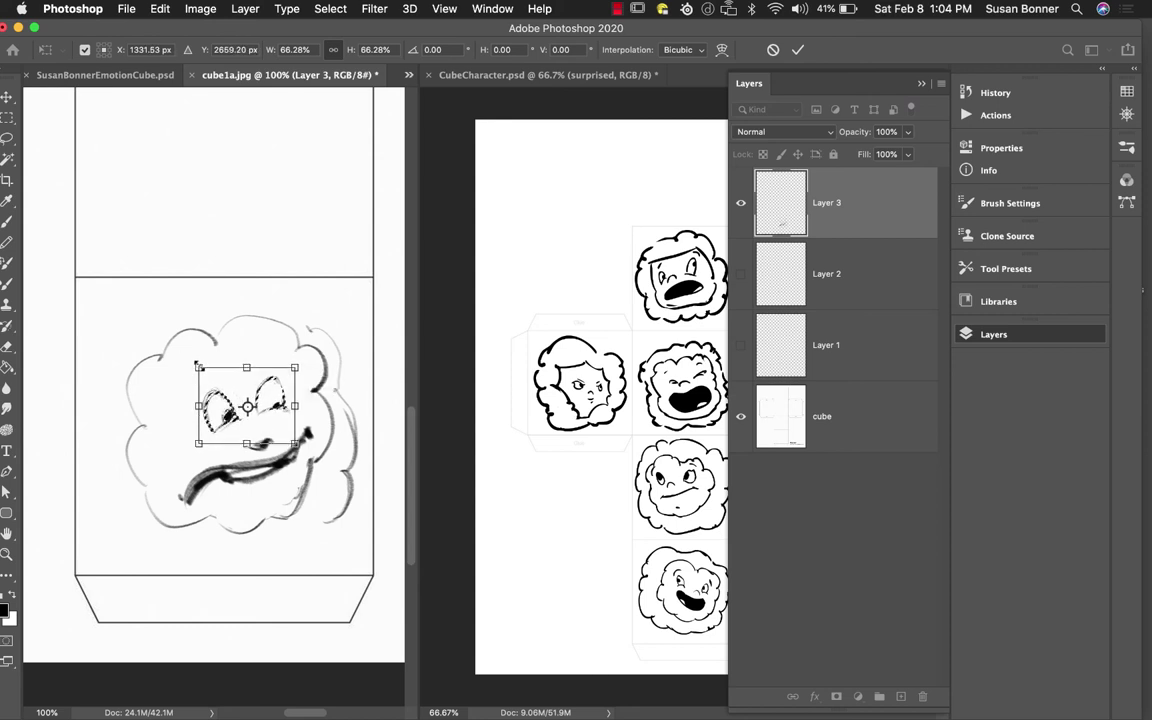
Step: Enlarge the eyes to about 86%, reshape them wider than tall, and move them up slightly
{"action": "left_click_drag", "start_coordinate": [199, 368], "coordinate": [170, 345]}
{"action": "left_click_drag", "start_coordinate": [277, 362], "coordinate": [293, 359]}
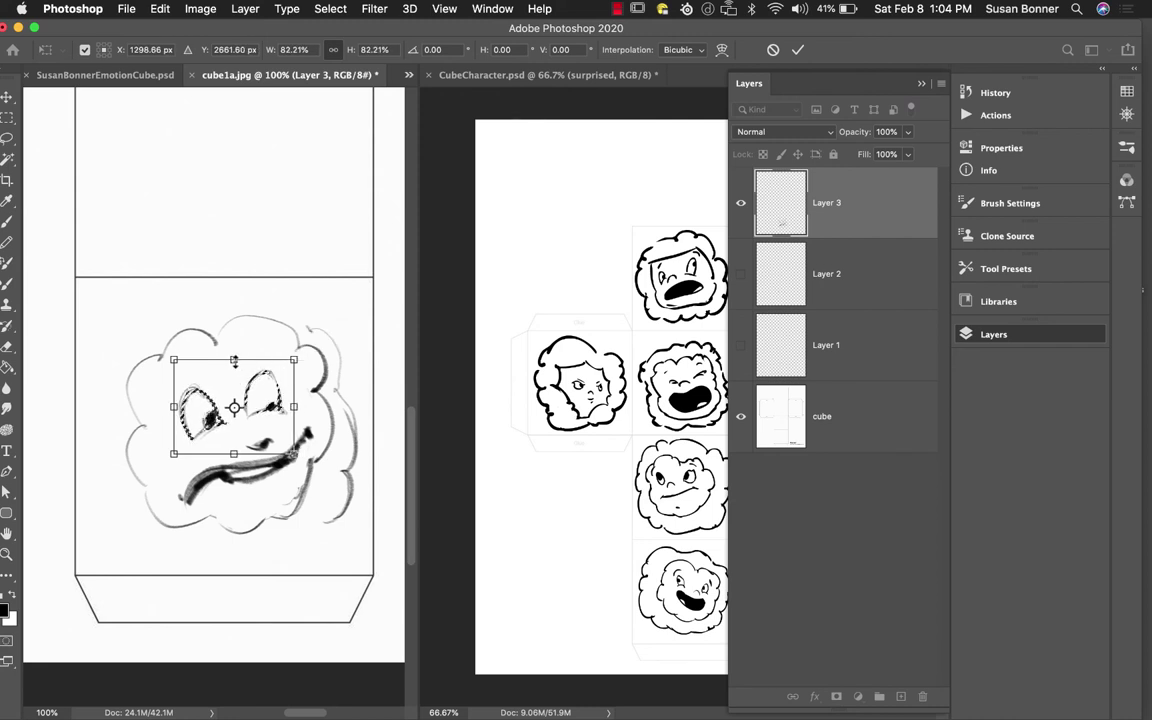
{"action": "left_click_drag", "start_coordinate": [235, 372], "coordinate": [299, 376]}
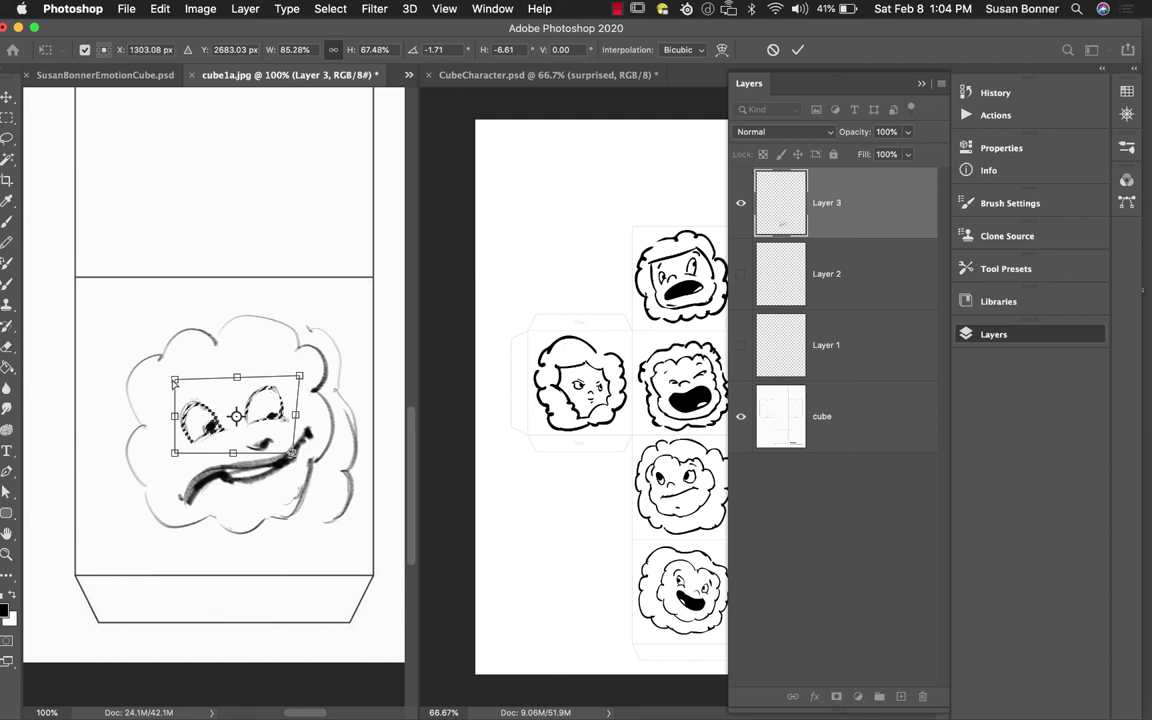
{"action": "left_click_drag", "start_coordinate": [175, 380], "coordinate": [169, 365]}
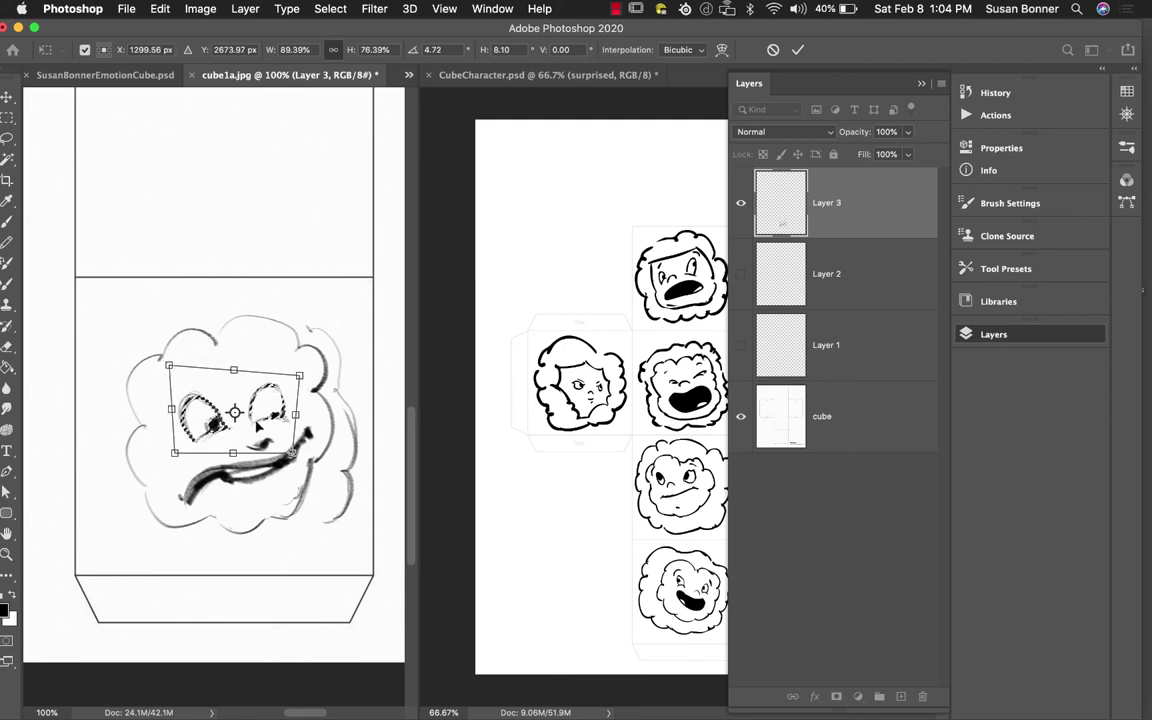
{"action": "left_click_drag", "start_coordinate": [256, 426], "coordinate": [256, 423]}
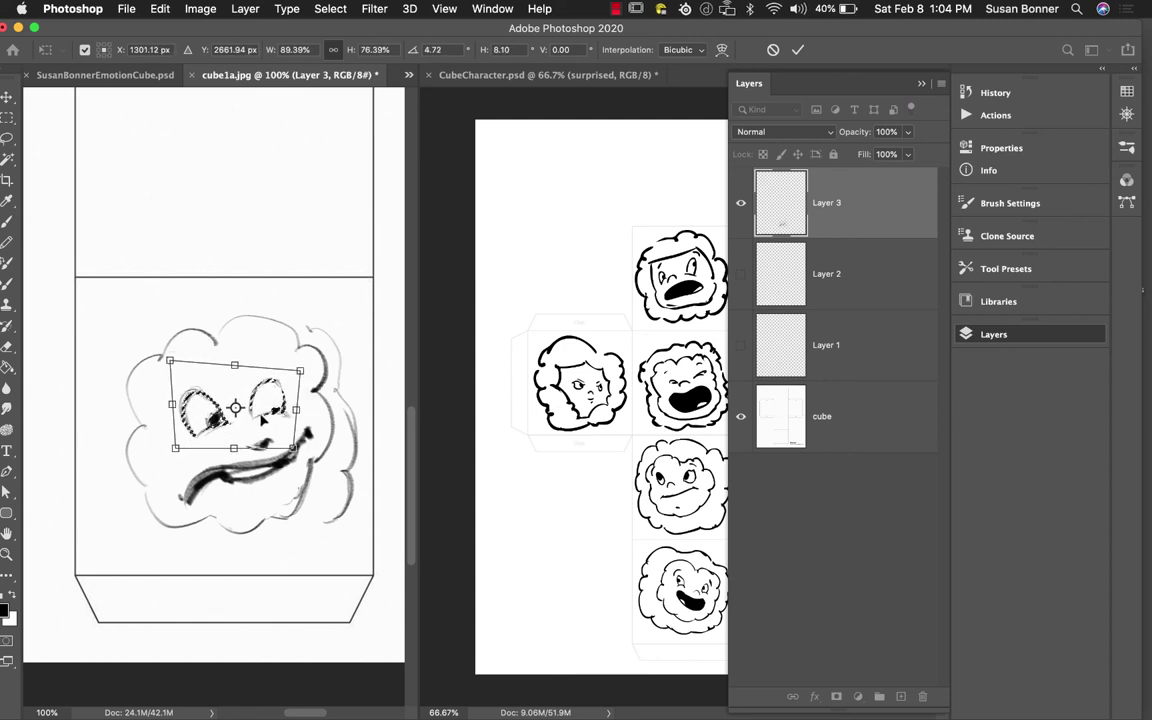
Step: Warp the eyes so the right eye lifts upward, then commit
{"action": "left_click", "coordinate": [722, 49]}
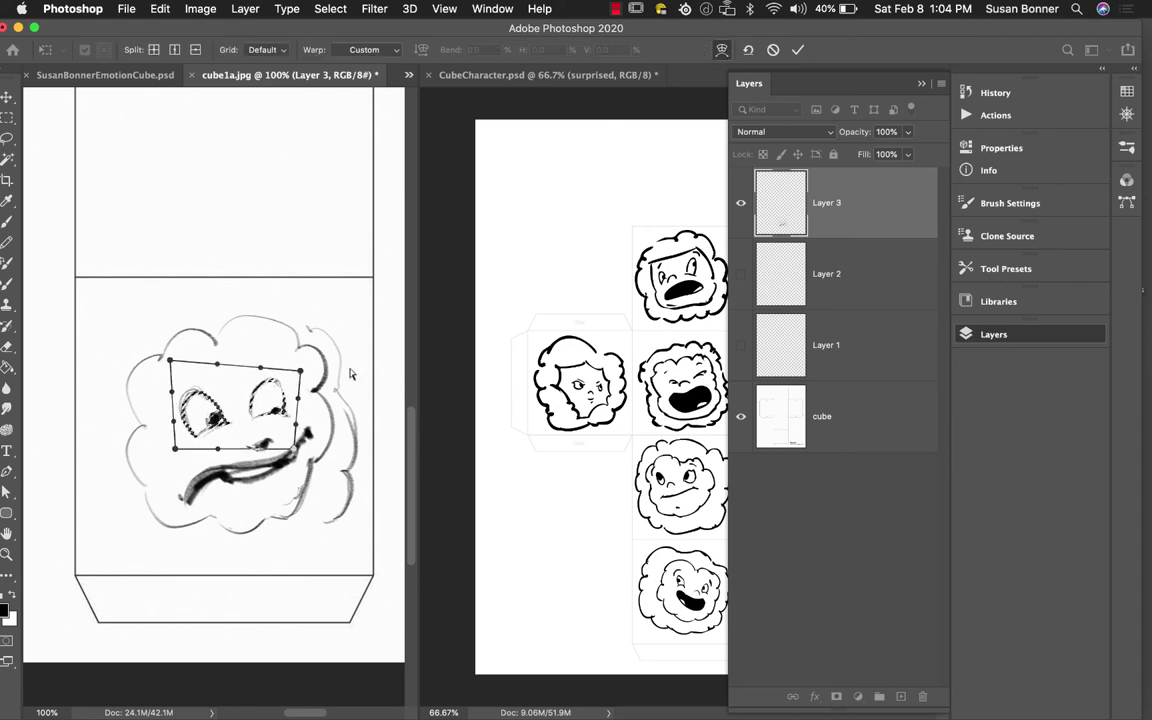
{"action": "left_click_drag", "start_coordinate": [277, 423], "coordinate": [230, 421]}
{"action": "key", "text": "Return"}
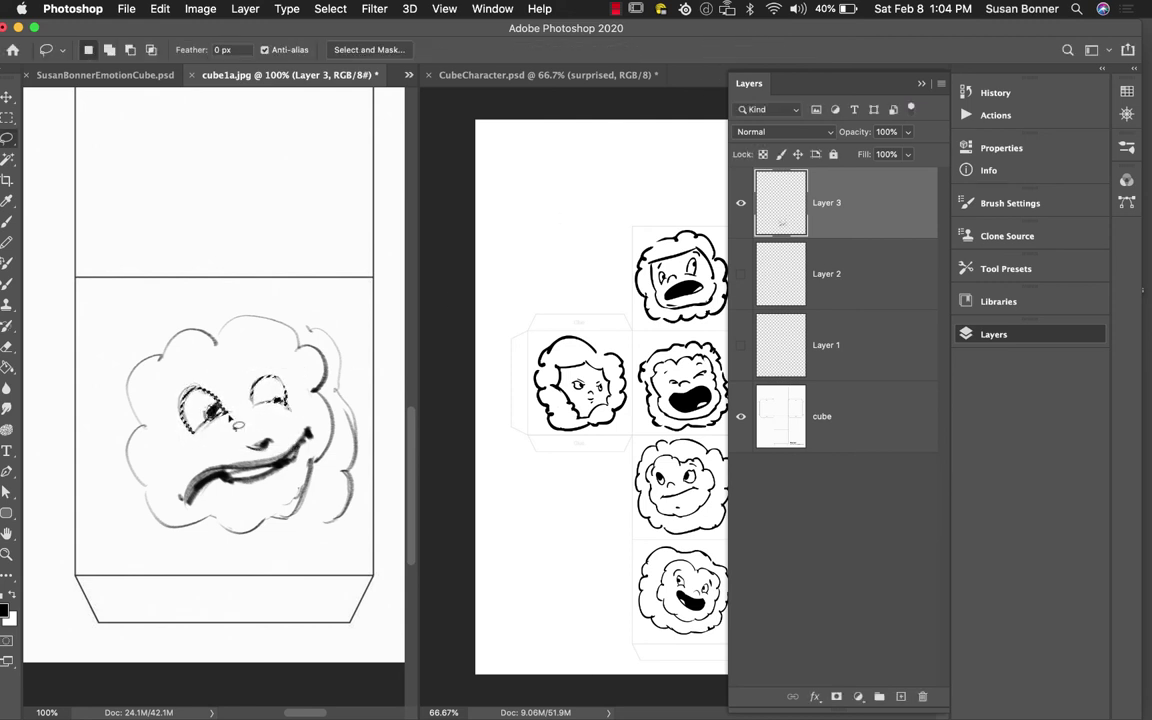
Step: Save the document locally as a renamed layered PSD, accepting Maximize Compatibility
{"action": "key", "text": "super+s"}
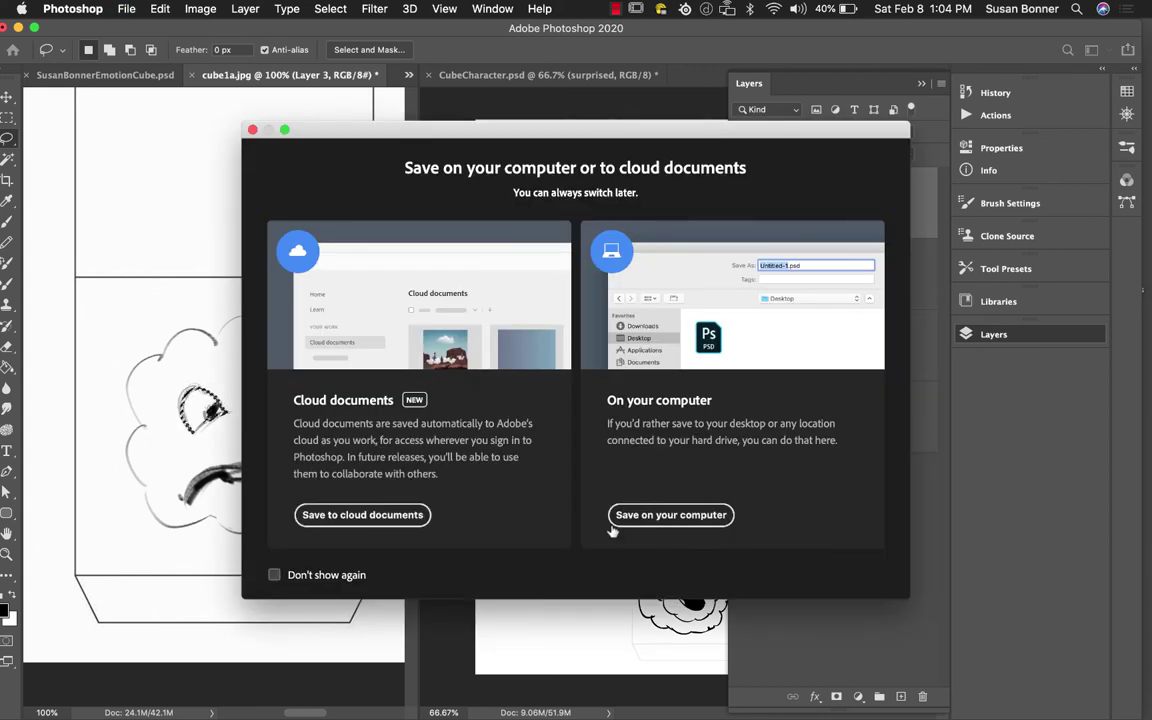
{"action": "left_click", "coordinate": [664, 518]}
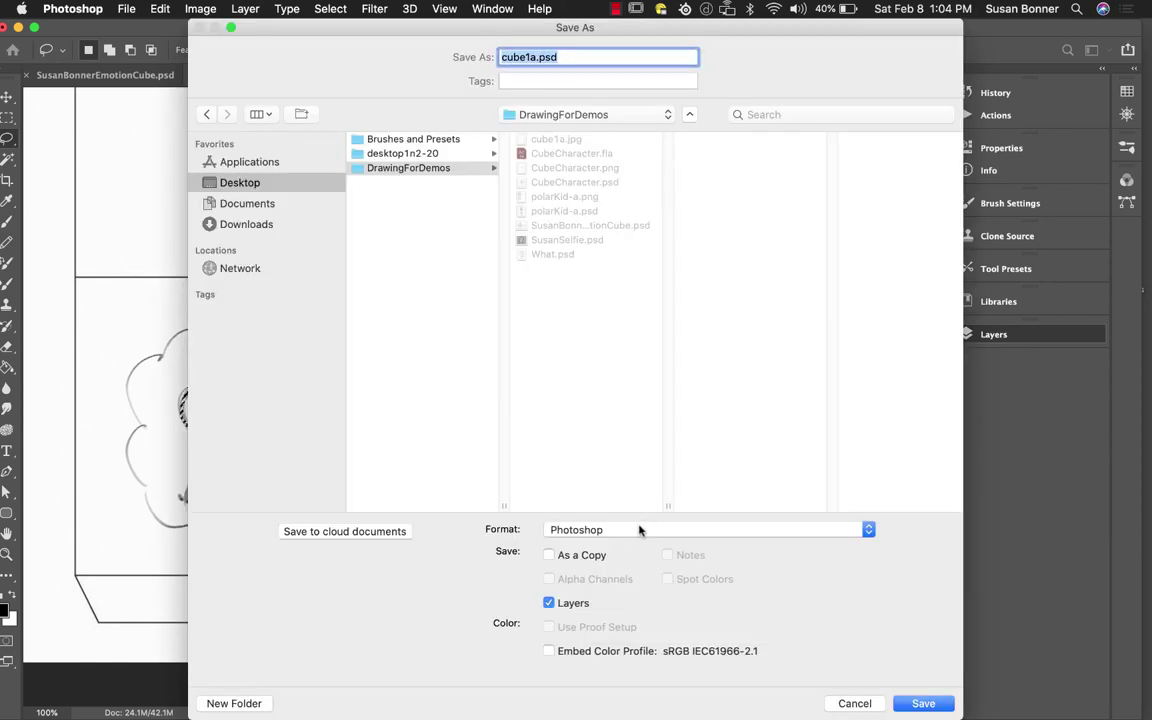
{"action": "left_click", "coordinate": [538, 57]}
{"action": "left_click_drag", "start_coordinate": [536, 57], "coordinate": [518, 56]}
{"action": "type", "text": "SusanBonnerC"}
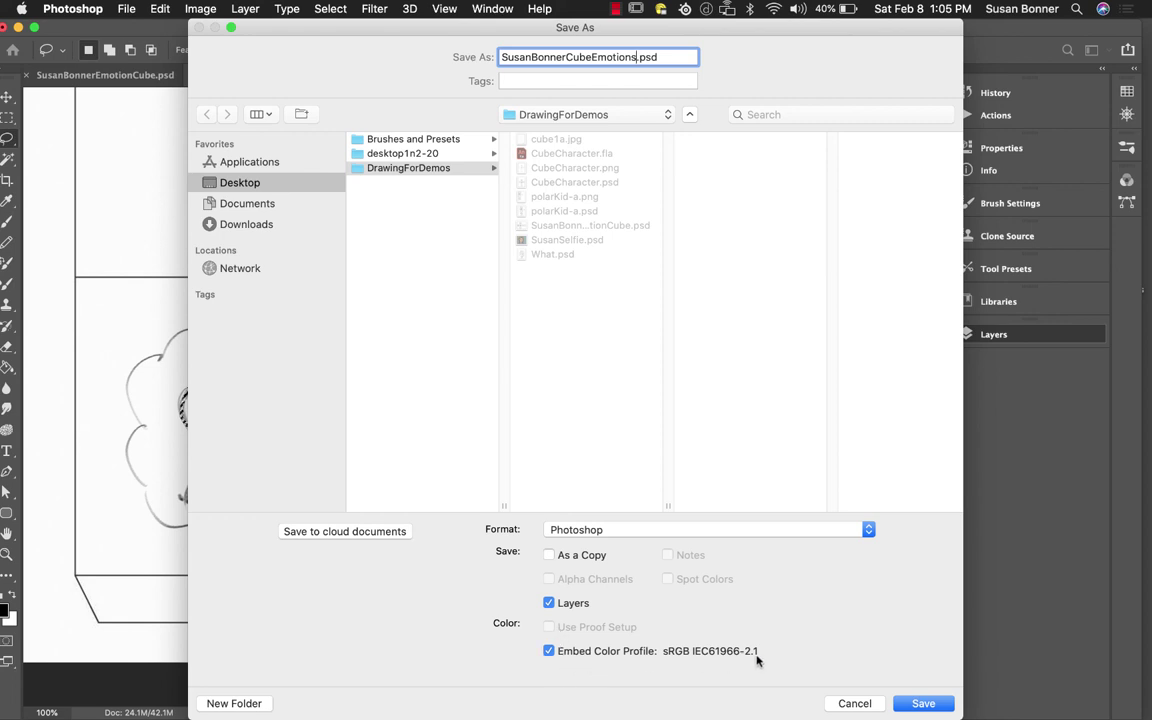
{"action": "left_click", "coordinate": [923, 704]}
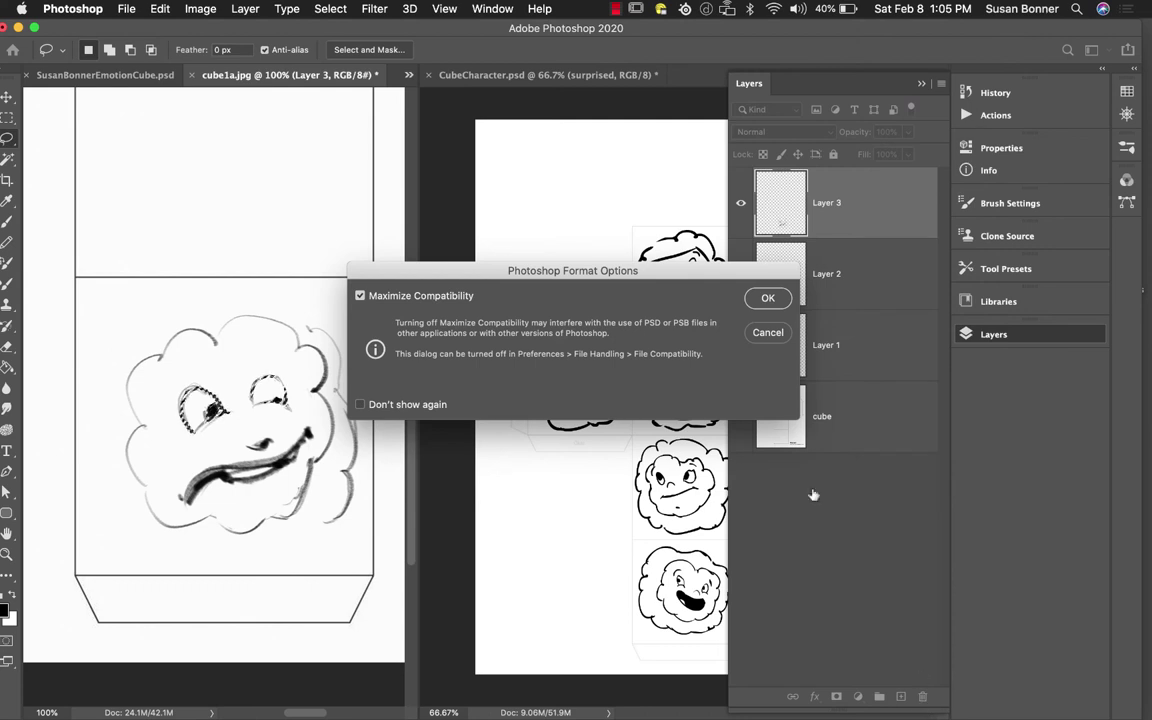
{"action": "left_click", "coordinate": [768, 296]}
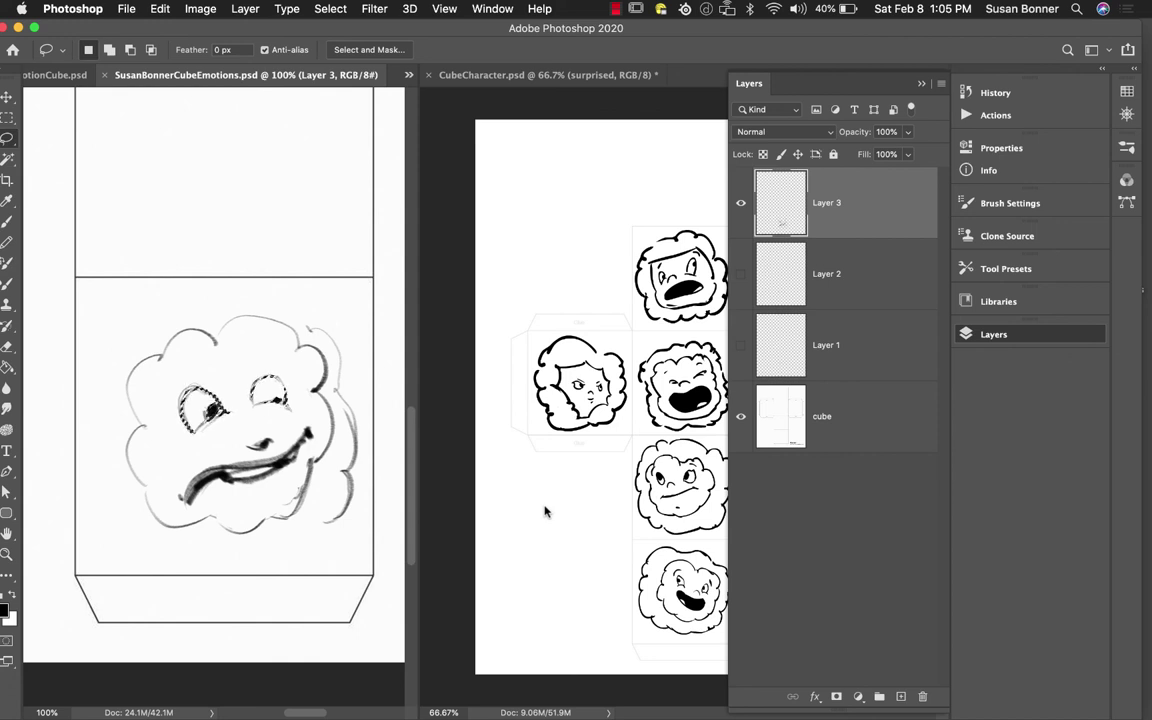
Step: Deselect and brush a new cloud outline along the bottom, undoing the left-side stroke
{"action": "key", "text": "super+d"}
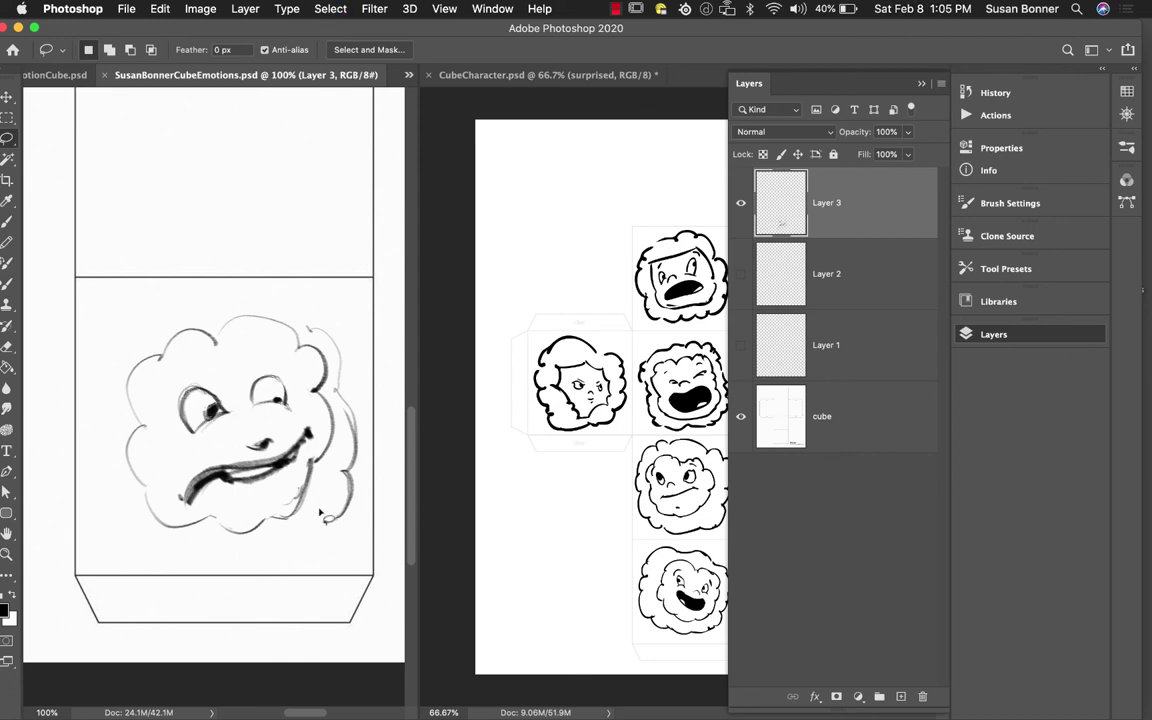
{"action": "key", "text": "b"}
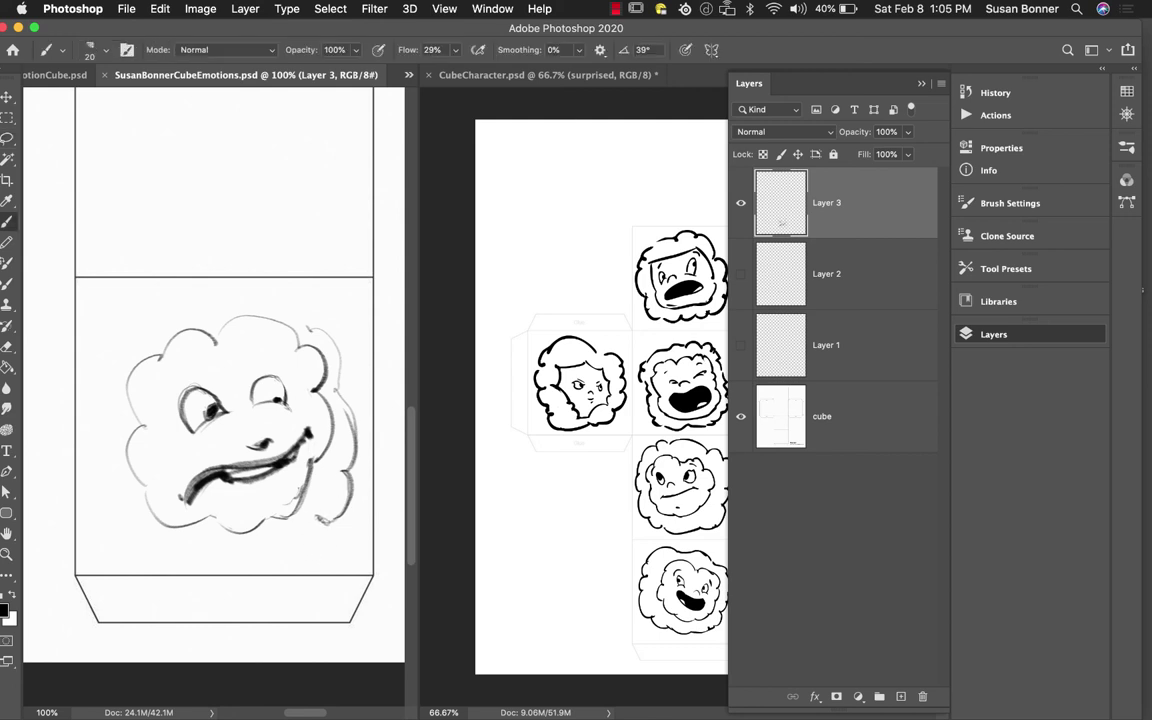
{"action": "mouse_move", "coordinate": [327, 525]}
{"action": "left_mouse_down"}
{"action": "mouse_move", "coordinate": [295, 545]}
{"action": "mouse_move", "coordinate": [212, 562]}
{"action": "left_mouse_up"}
{"action": "mouse_move", "coordinate": [150, 510]}
{"action": "left_mouse_down"}
{"action": "mouse_move", "coordinate": [95, 465]}
{"action": "mouse_move", "coordinate": [105, 375]}
{"action": "mouse_move", "coordinate": [95, 338]}
{"action": "mouse_move", "coordinate": [240, 293]}
{"action": "mouse_move", "coordinate": [313, 308]}
{"action": "left_mouse_up"}
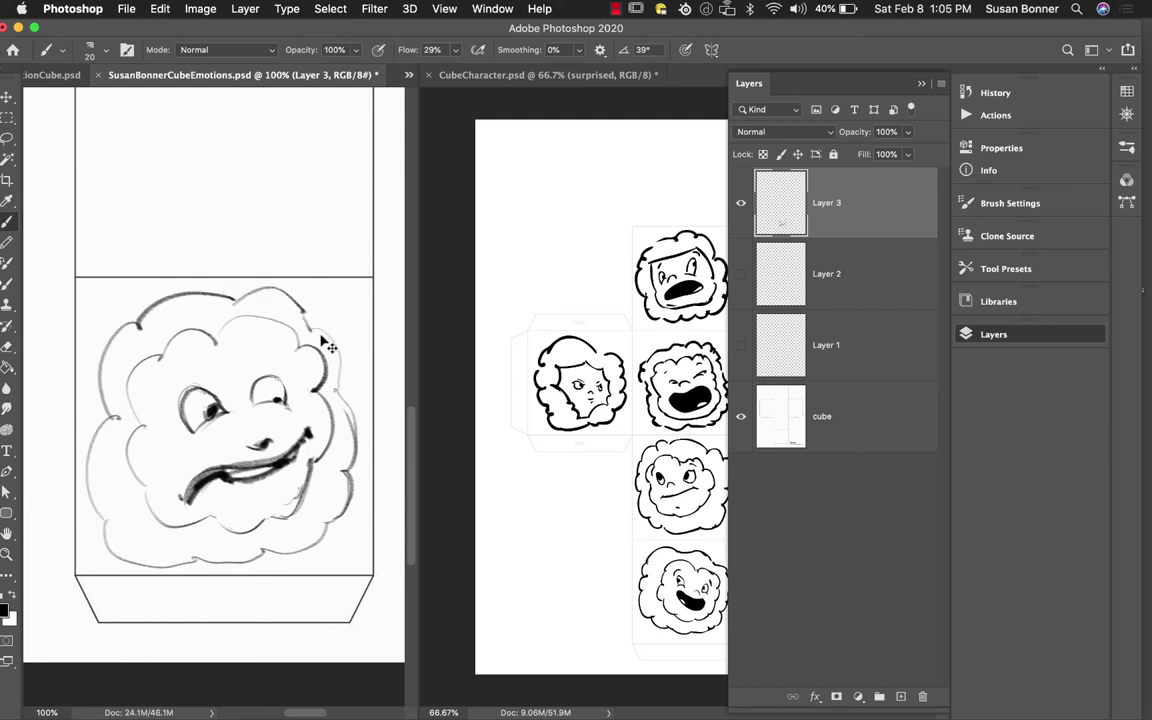
{"action": "key", "text": "super+z"}
Step: Lasso the eyes and mouth, shrink them and tilt them about 10.6°, then deselect
{"action": "key", "text": "l"}
{"action": "mouse_move", "coordinate": [288, 372]}
{"action": "left_mouse_down"}
{"action": "mouse_move", "coordinate": [243, 360]}
{"action": "mouse_move", "coordinate": [168, 386]}
{"action": "mouse_move", "coordinate": [160, 458]}
{"action": "mouse_move", "coordinate": [173, 520]}
{"action": "mouse_move", "coordinate": [238, 512]}
{"action": "mouse_move", "coordinate": [287, 480]}
{"action": "mouse_move", "coordinate": [316, 446]}
{"action": "mouse_move", "coordinate": [290, 366]}
{"action": "left_mouse_up"}
{"action": "key", "text": "super+t"}
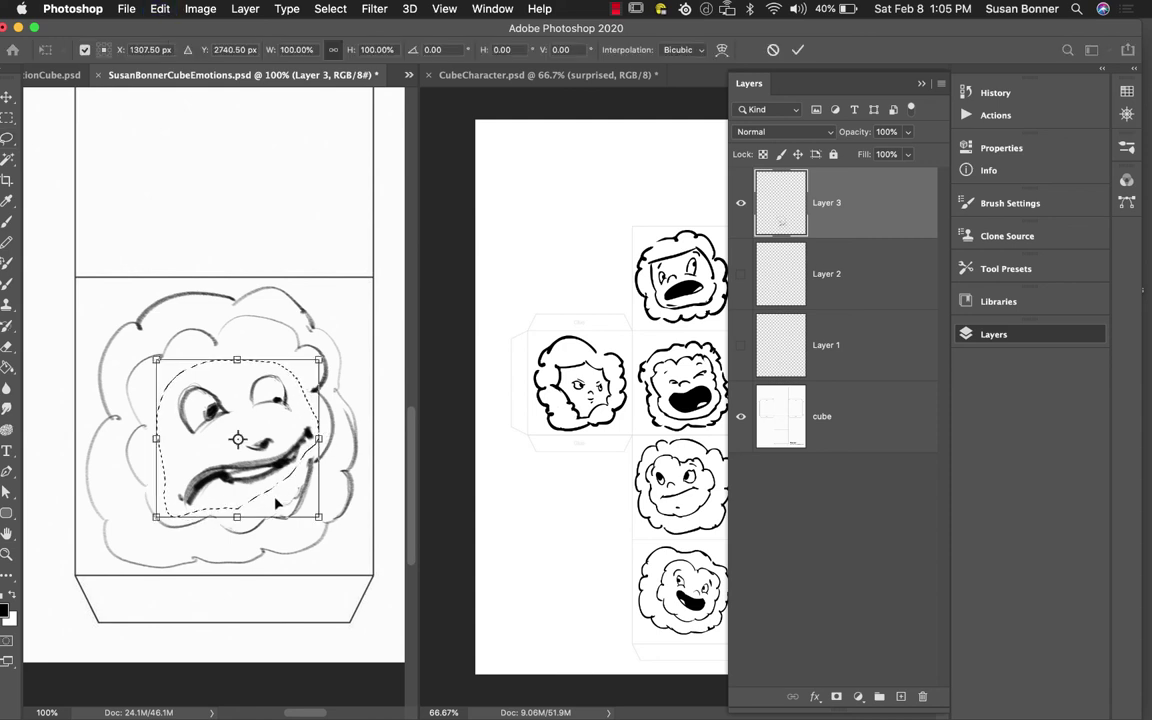
{"action": "left_click_drag", "start_coordinate": [318, 516], "coordinate": [305, 492]}
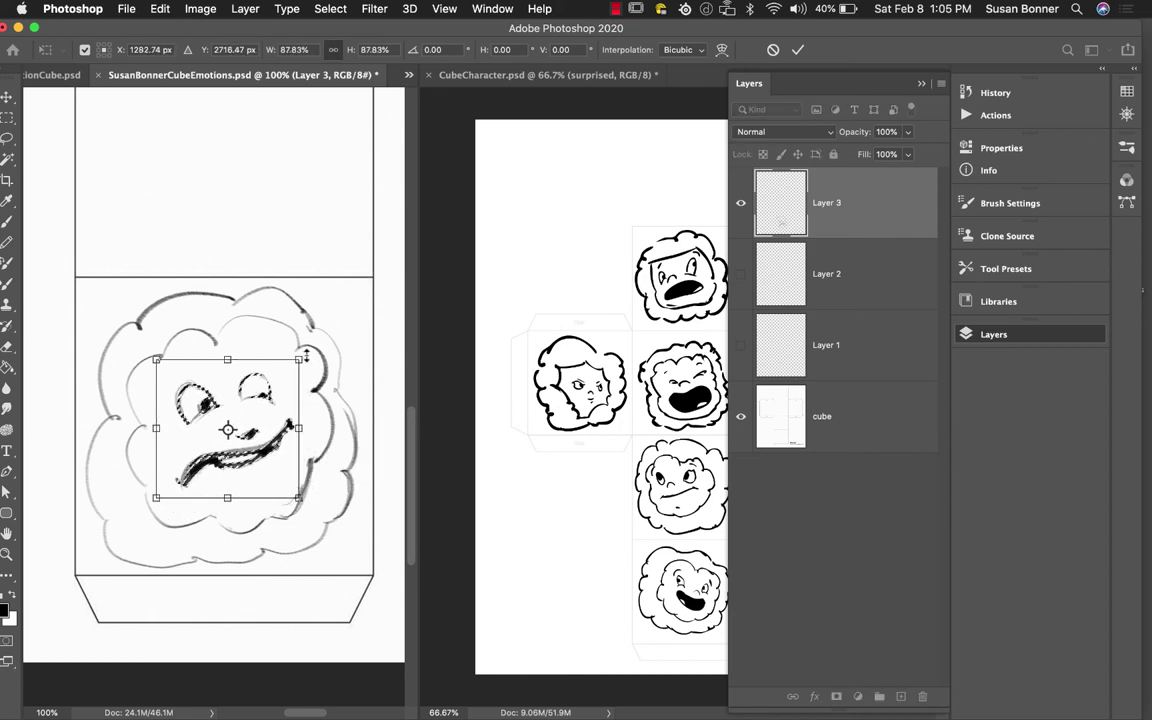
{"action": "left_click_drag", "start_coordinate": [312, 352], "coordinate": [318, 316]}
{"action": "left_click_drag", "start_coordinate": [270, 418], "coordinate": [264, 412]}
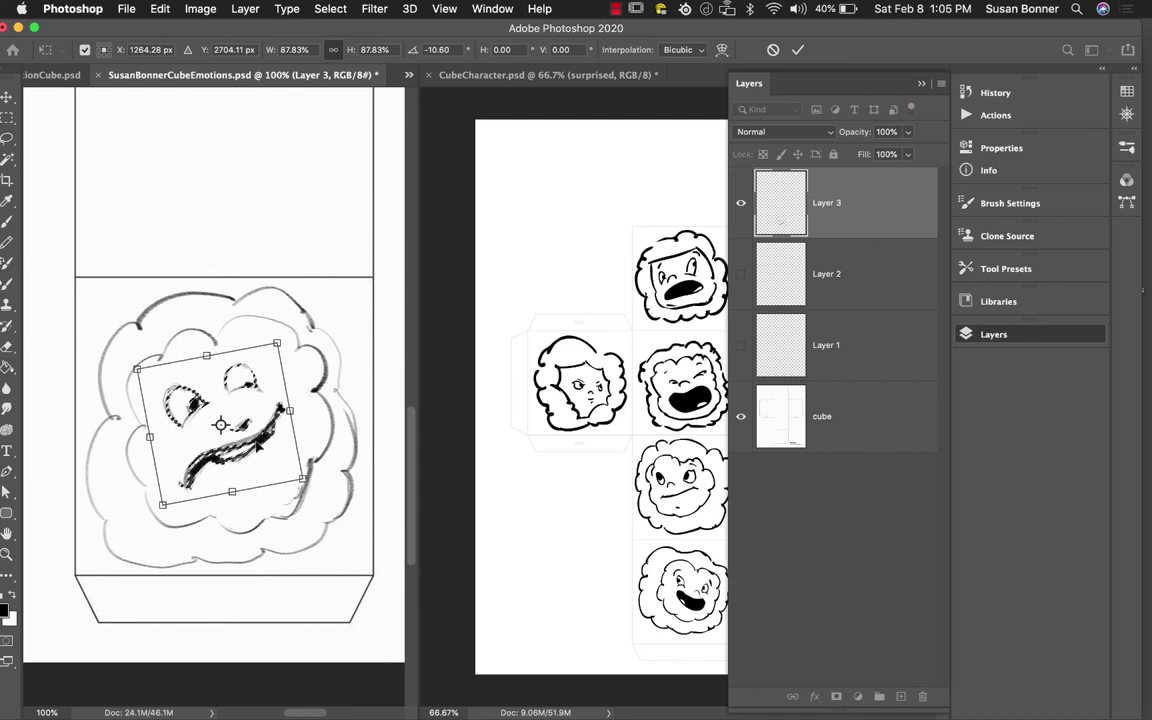
{"action": "left_click_drag", "start_coordinate": [221, 494], "coordinate": [221, 482]}
{"action": "key", "text": "Return"}
{"action": "key", "text": "l"}
{"action": "key", "text": "super+d"}
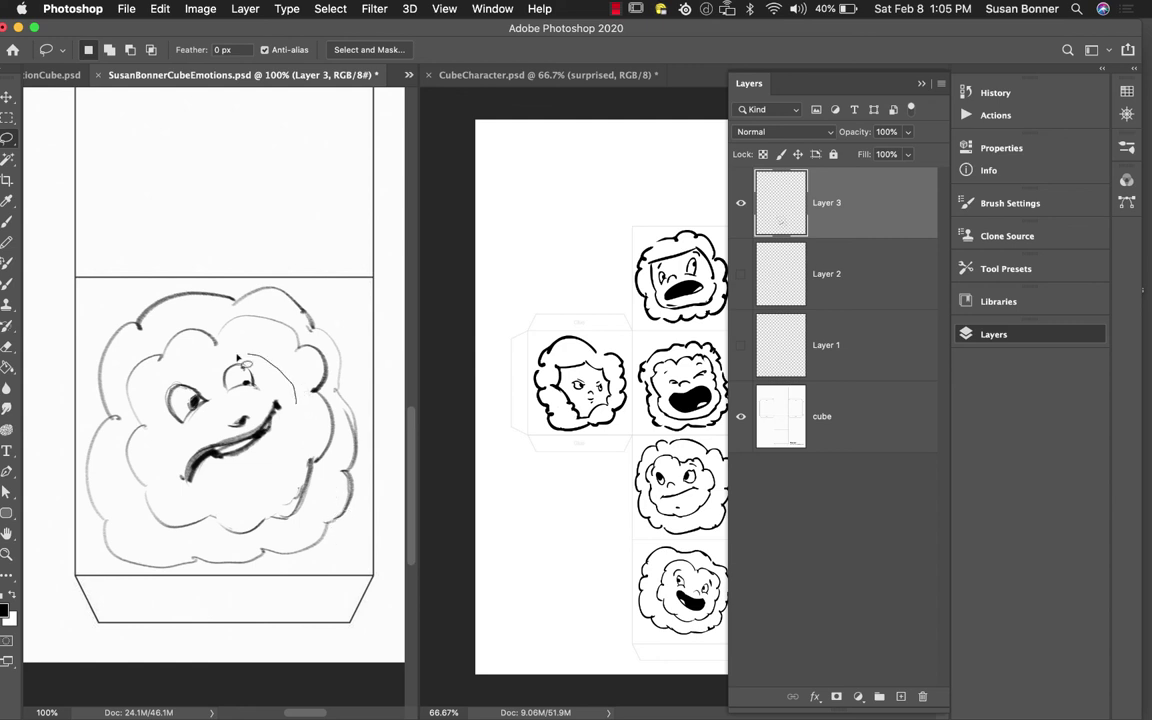
Step: Select the cloud outline, squash it slightly, and add crosswise, horizontal and vertical warp splits
{"action": "mouse_move", "coordinate": [162, 455]}
{"action": "left_mouse_down"}
{"action": "mouse_move", "coordinate": [199, 505]}
{"action": "mouse_move", "coordinate": [276, 479]}
{"action": "mouse_move", "coordinate": [296, 410]}
{"action": "left_mouse_up"}
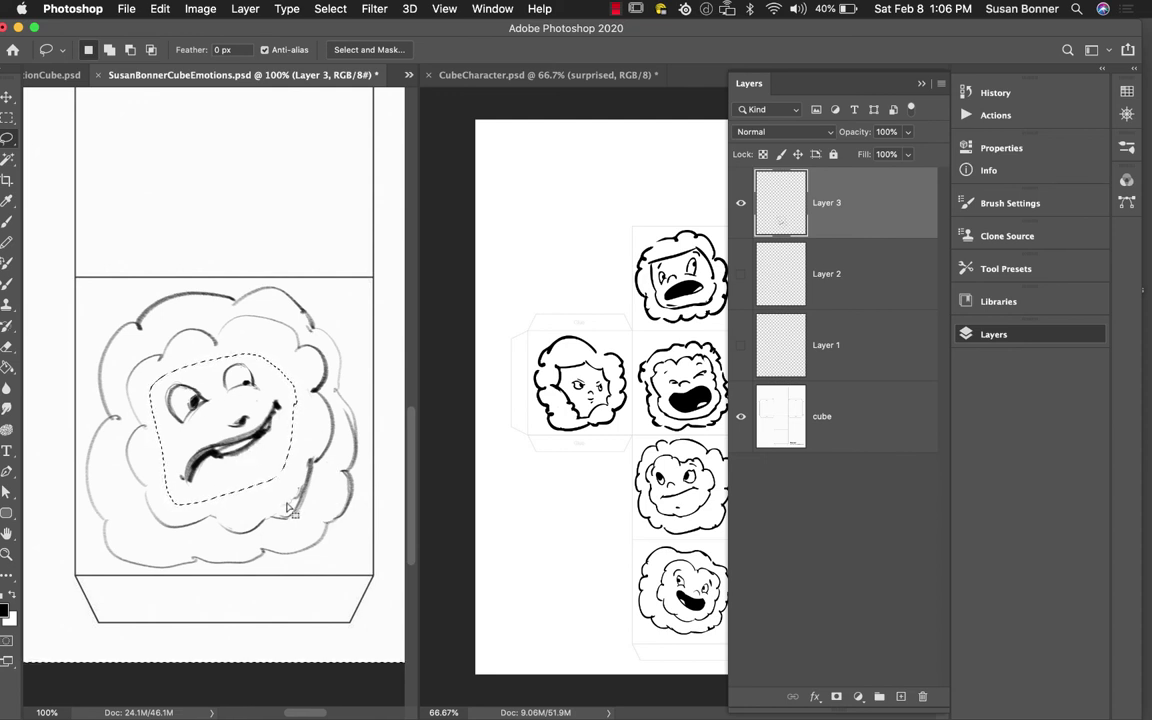
{"action": "key", "text": "super+t"}
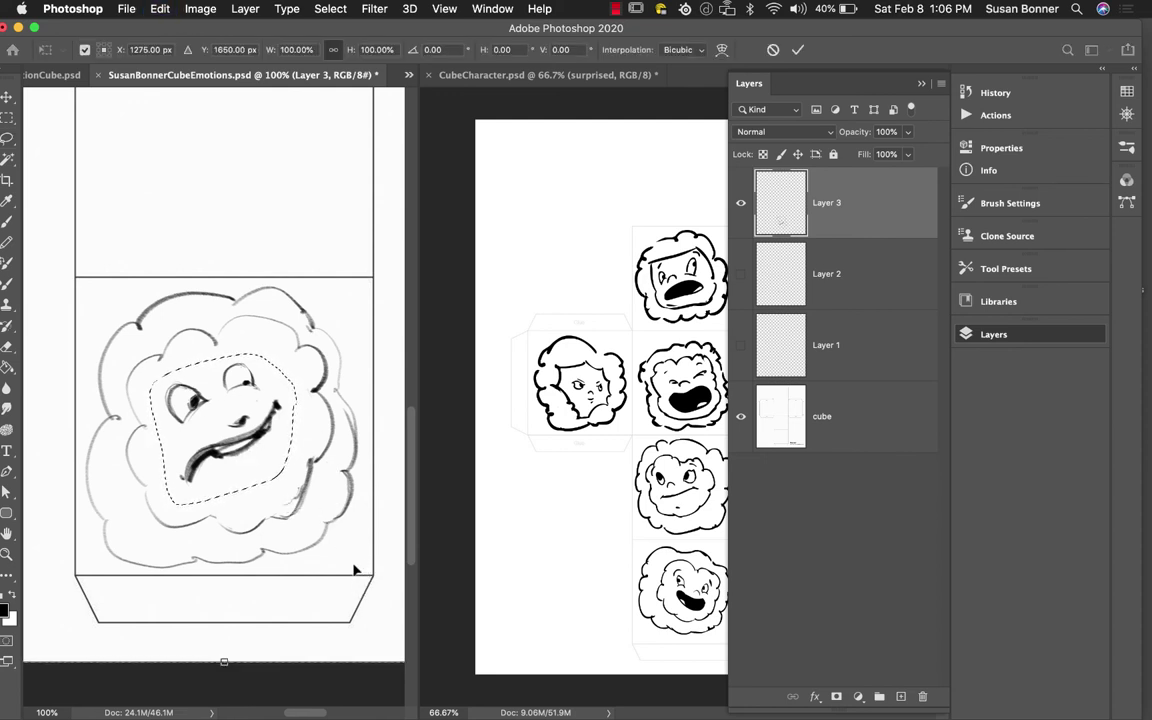
{"action": "left_click_drag", "start_coordinate": [224, 661], "coordinate": [254, 651]}
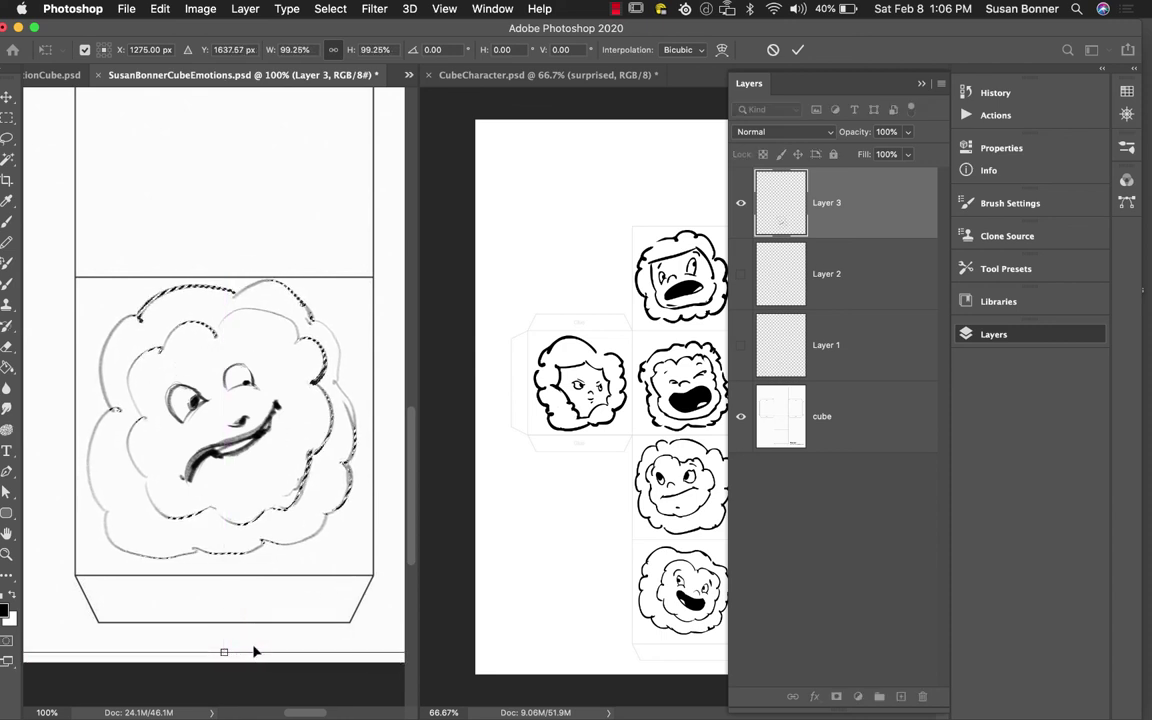
{"action": "left_click", "coordinate": [722, 49]}
{"action": "left_click", "coordinate": [154, 49]}
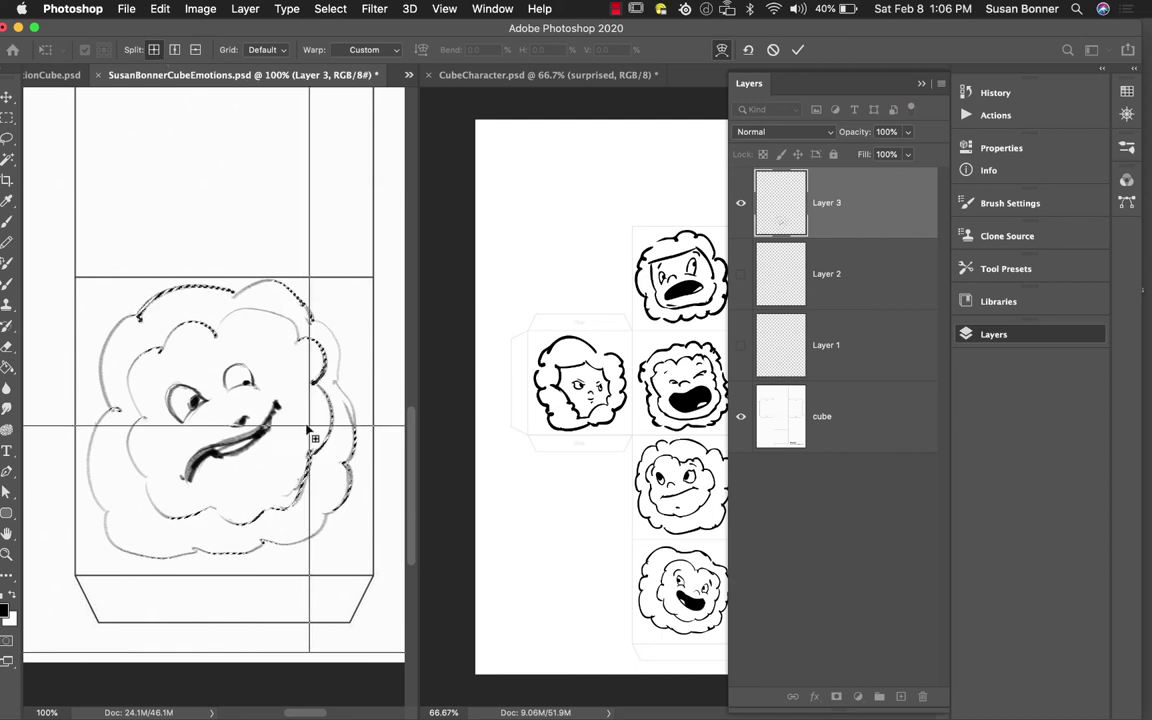
{"action": "left_click", "coordinate": [325, 401]}
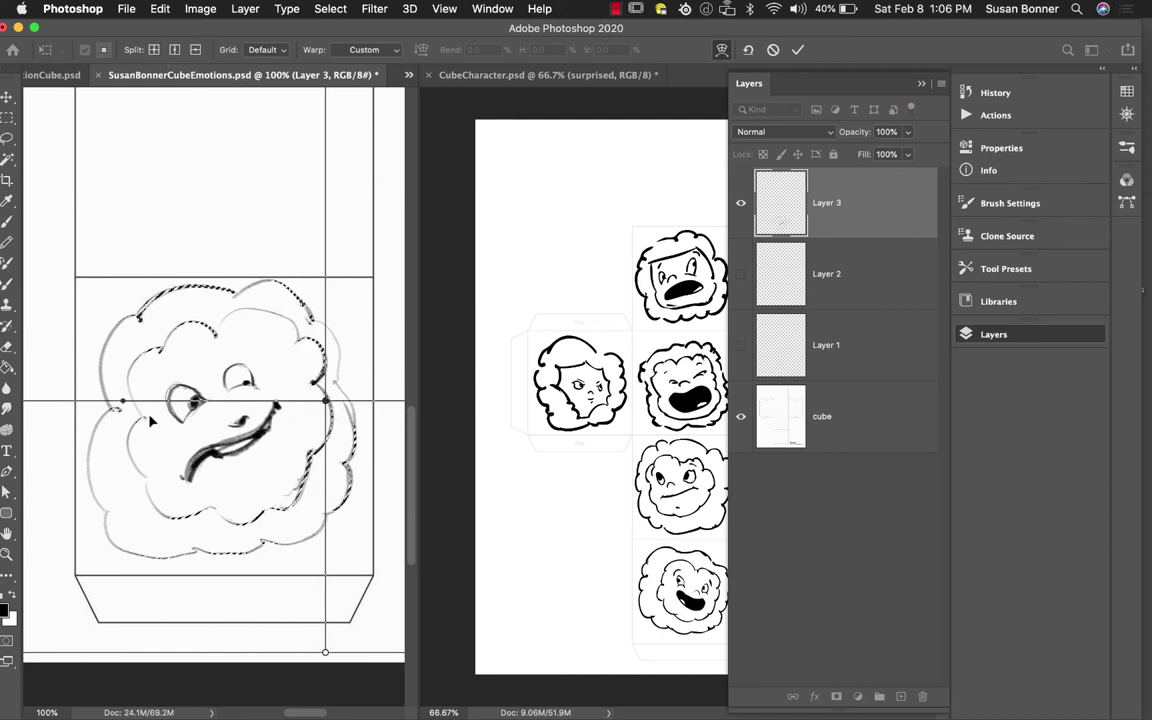
{"action": "left_click", "coordinate": [196, 50]}
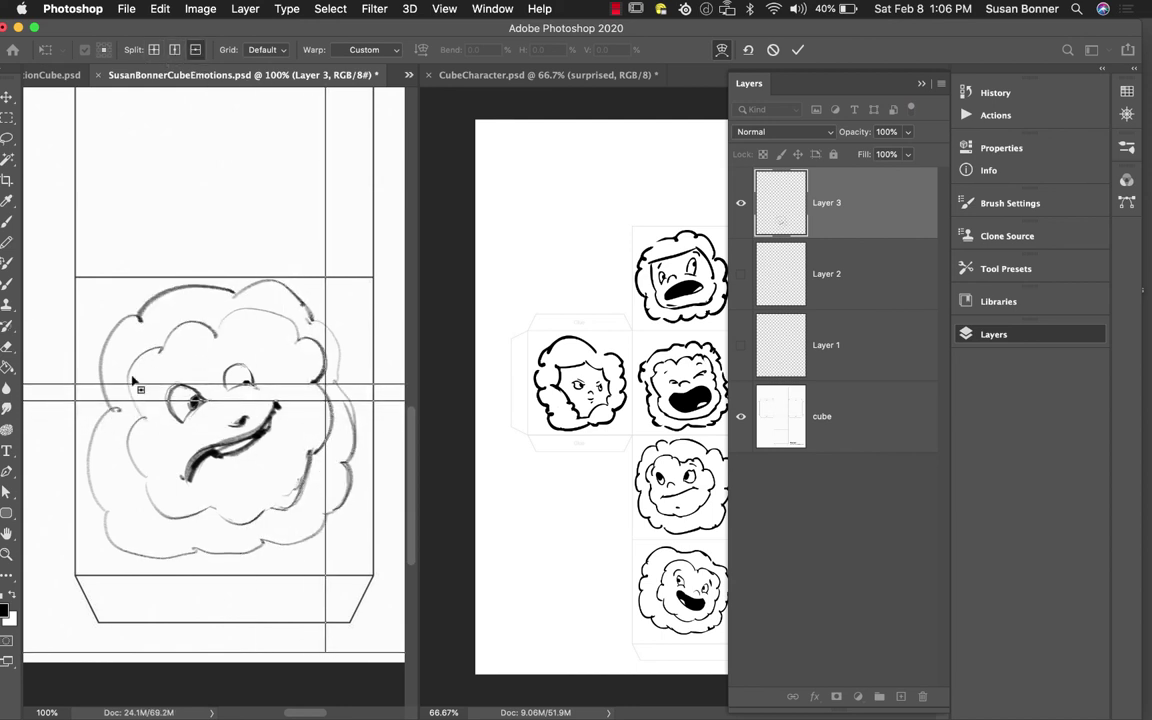
{"action": "left_click", "coordinate": [160, 359]}
{"action": "left_click", "coordinate": [175, 49]}
{"action": "left_click", "coordinate": [152, 400]}
Step: Drag the warp mesh points to bend the outline and raise its top into a bump
{"action": "mouse_move", "coordinate": [157, 403]}
{"action": "left_mouse_down"}
{"action": "mouse_move", "coordinate": [165, 418]}
{"action": "mouse_move", "coordinate": [154, 410]}
{"action": "left_mouse_up"}
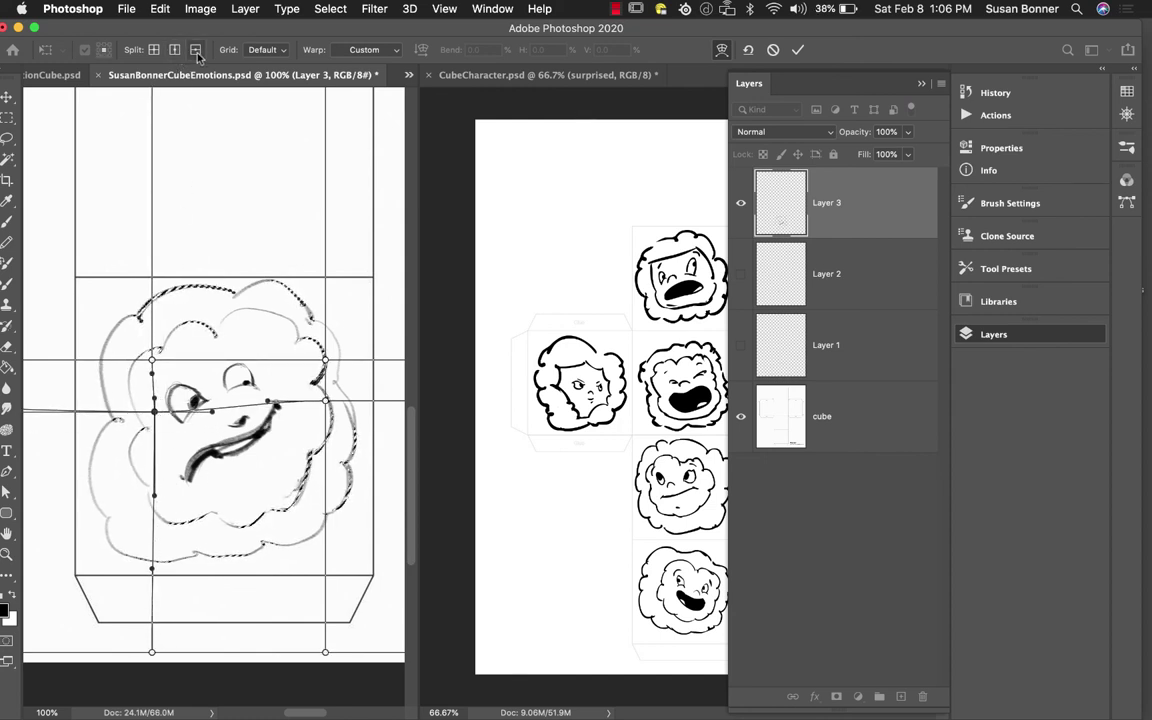
{"action": "left_click", "coordinate": [195, 49]}
{"action": "left_click", "coordinate": [155, 520]}
{"action": "left_click_drag", "start_coordinate": [153, 517], "coordinate": [165, 495]}
{"action": "left_click_drag", "start_coordinate": [325, 360], "coordinate": [332, 419]}
{"action": "left_click_drag", "start_coordinate": [165, 497], "coordinate": [159, 496]}
{"action": "left_click_drag", "start_coordinate": [320, 518], "coordinate": [322, 513]}
{"action": "left_click_drag", "start_coordinate": [153, 364], "coordinate": [155, 368]}
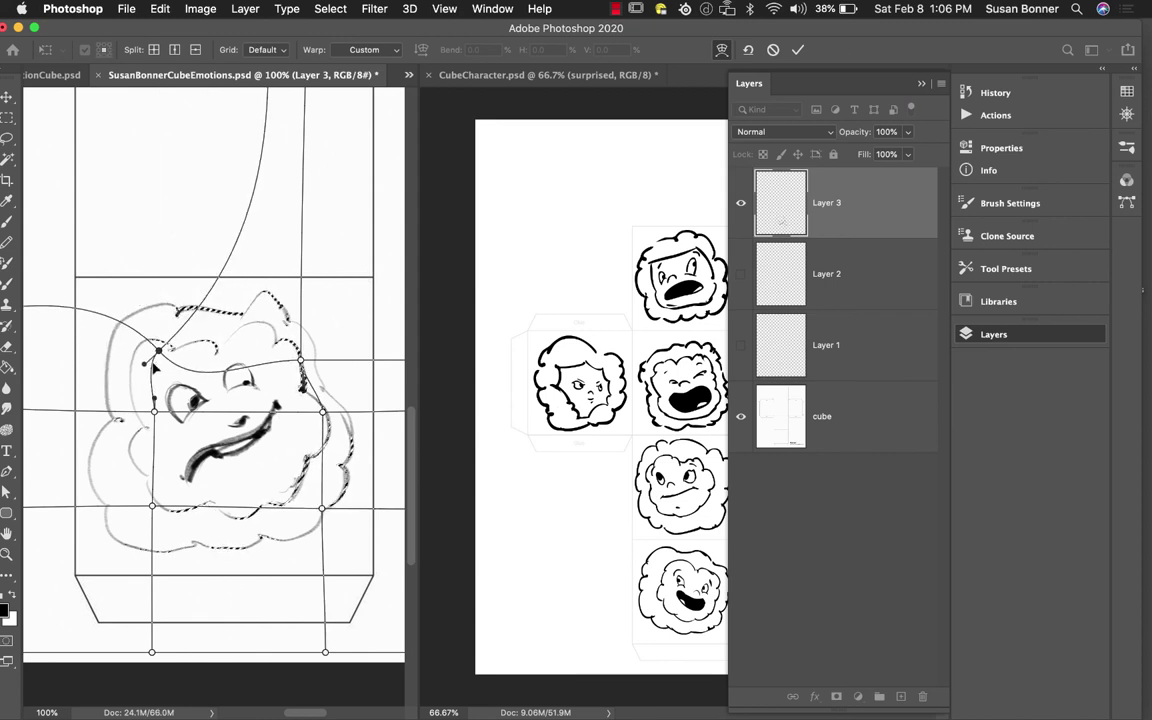
{"action": "left_click_drag", "start_coordinate": [300, 358], "coordinate": [235, 354]}
{"action": "key", "text": "Return"}
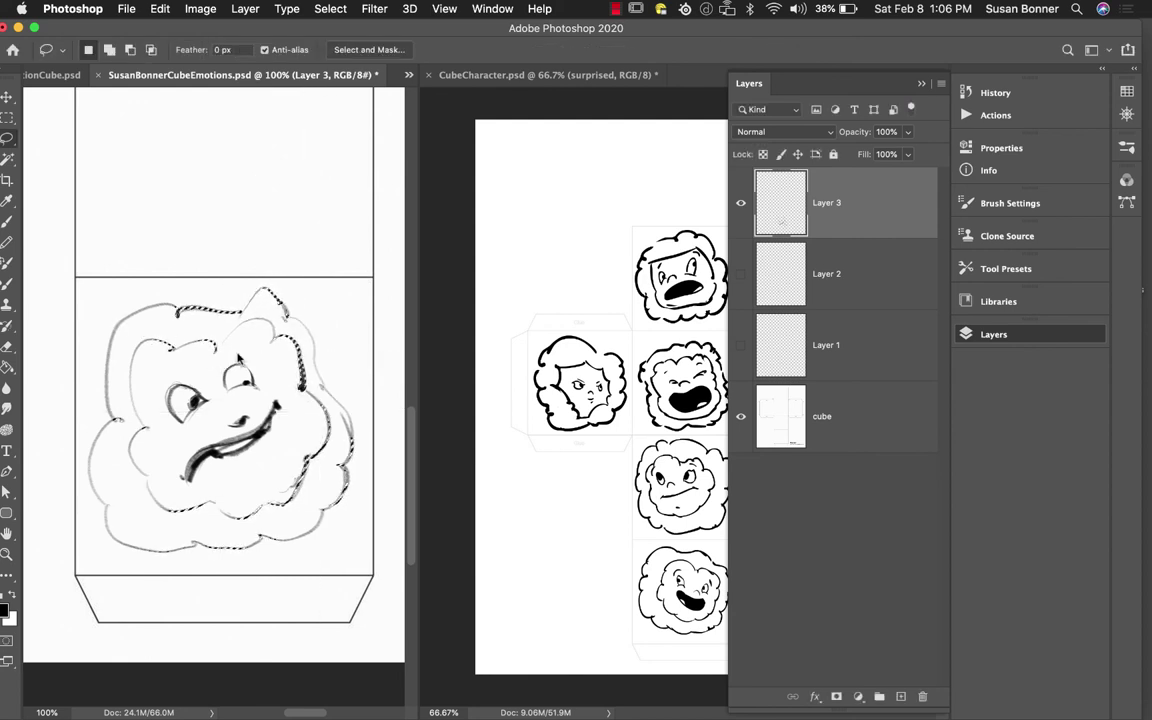
Step: Deselect and save the warped cloud face to the PSD via File > Save
{"action": "key", "text": "super+d"}
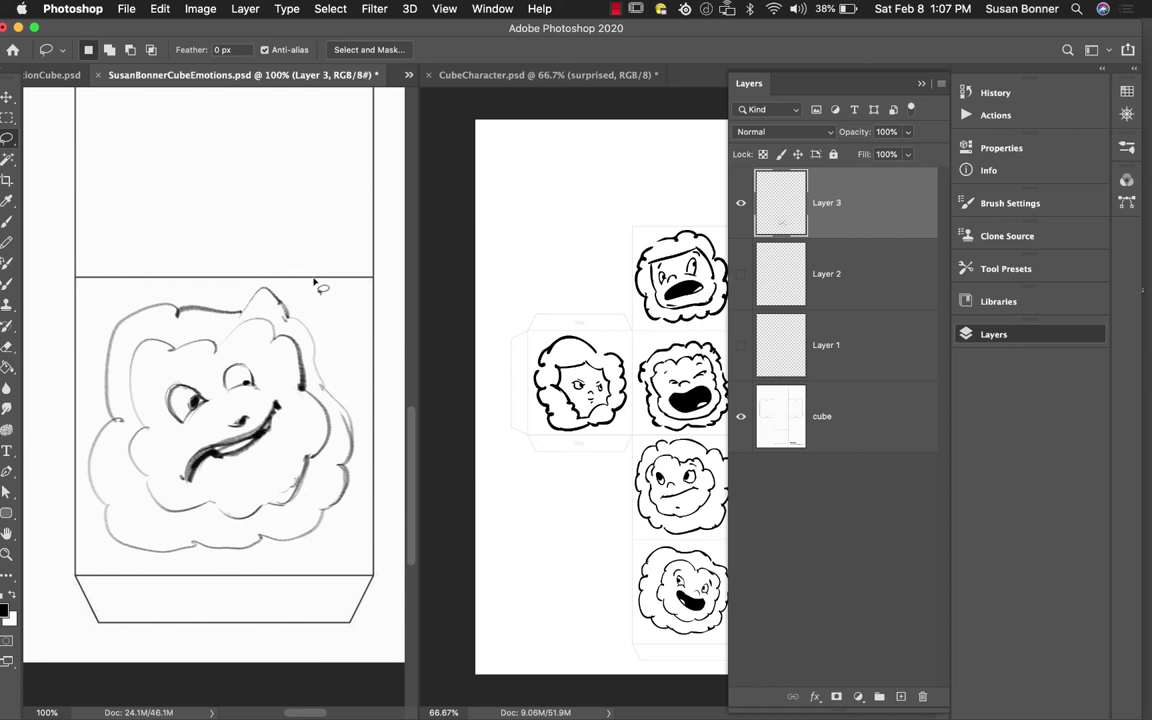
{"action": "left_click", "coordinate": [127, 10]}
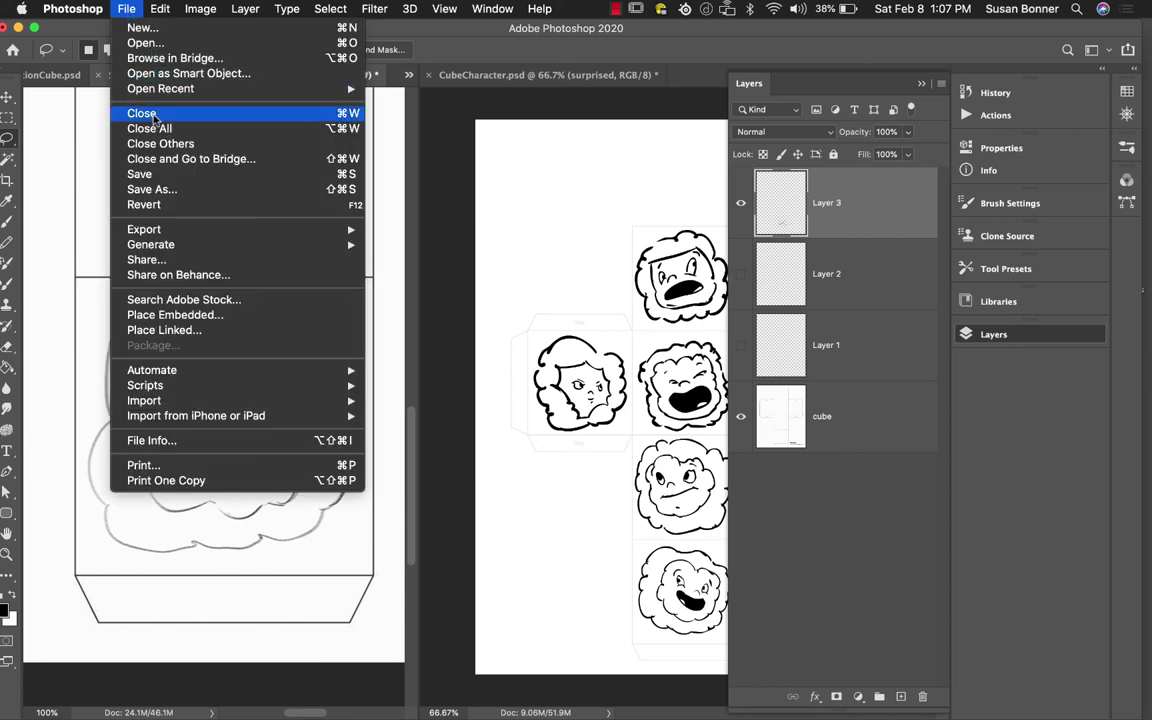
{"action": "left_click", "coordinate": [143, 176]}
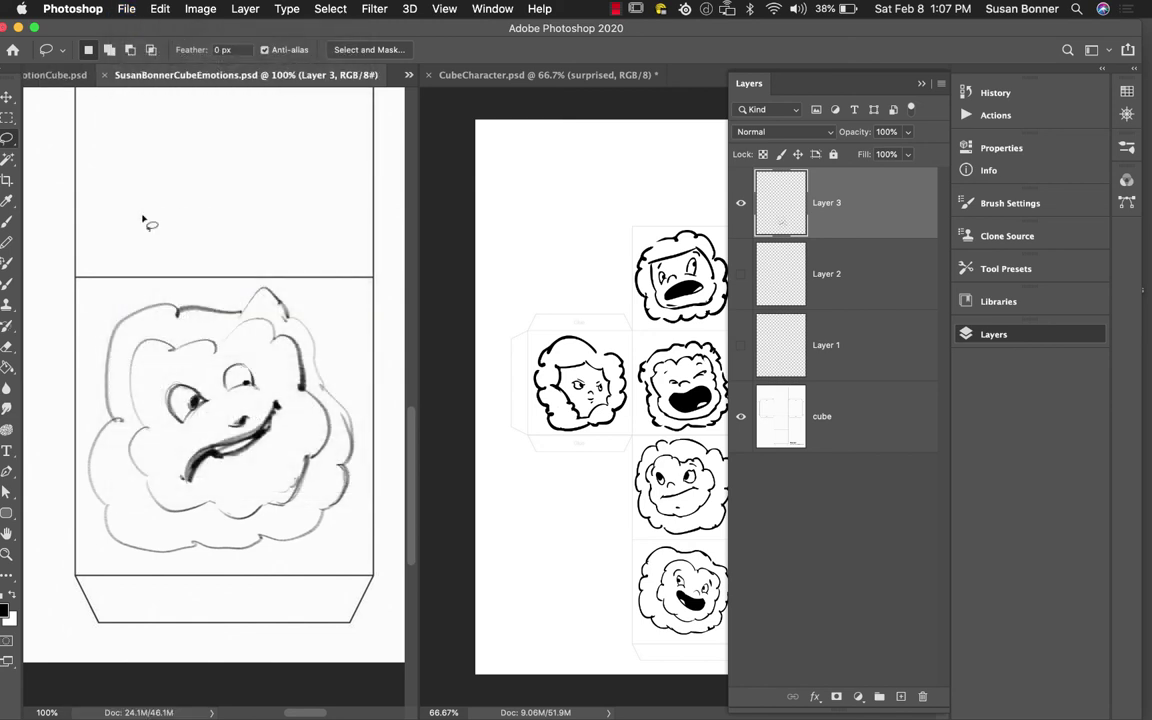